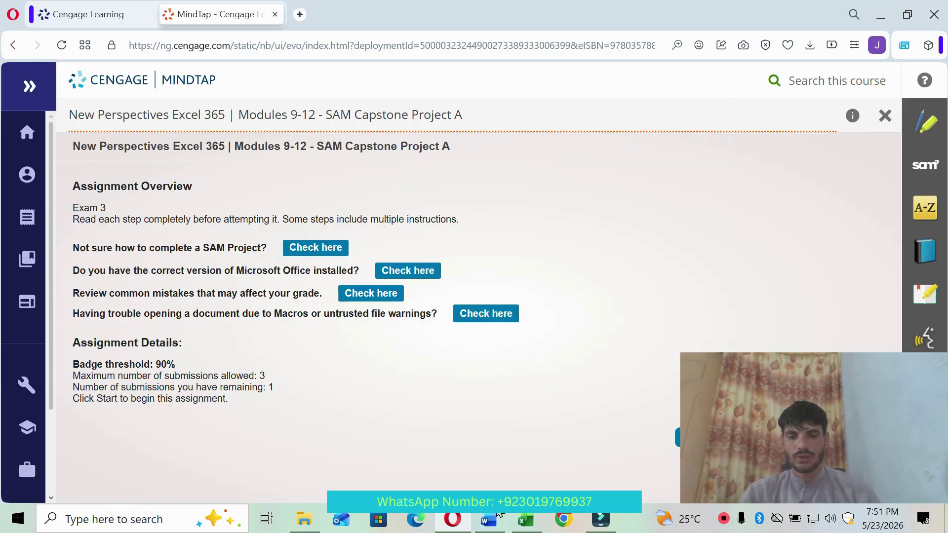
Switch to the instructions document in Word and clear the text highlight colour from the header line above the Tahoe Healthcare Consulting title
{"action": "left_click", "coordinate": [488, 526]}
{"action": "scroll", "coordinate": [814, 207], "scroll_direction": "up", "scroll_amount": 3}
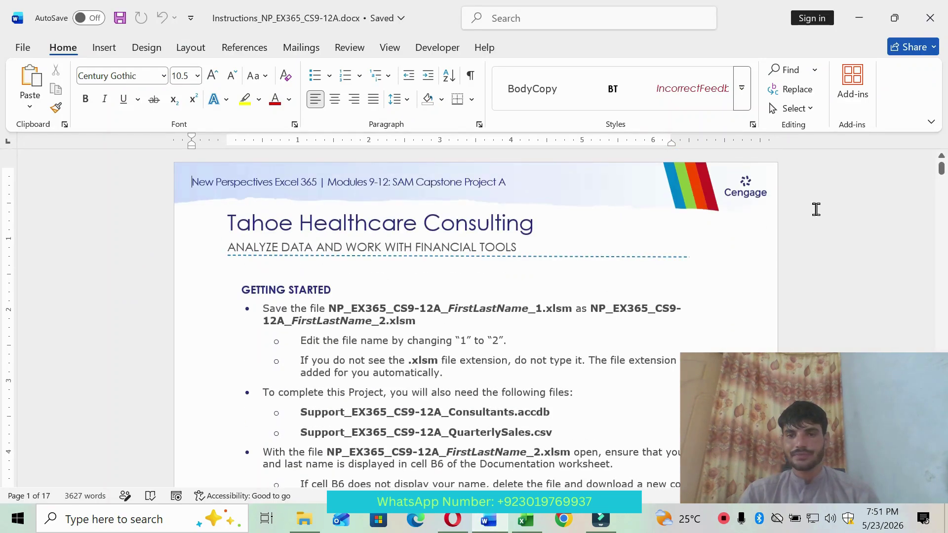
{"action": "left_click_drag", "start_coordinate": [190, 182], "coordinate": [518, 184]}
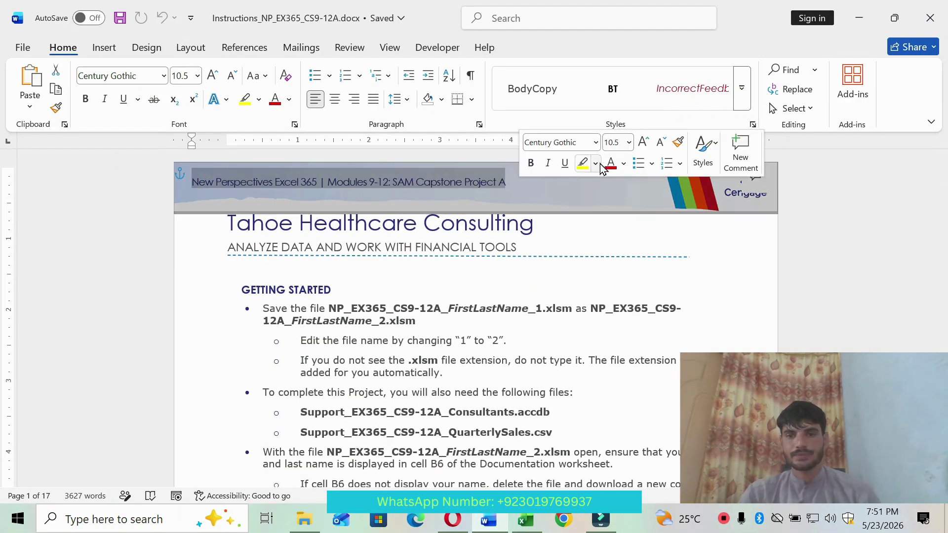
{"action": "left_click", "coordinate": [595, 164]}
{"action": "left_click", "coordinate": [652, 255]}
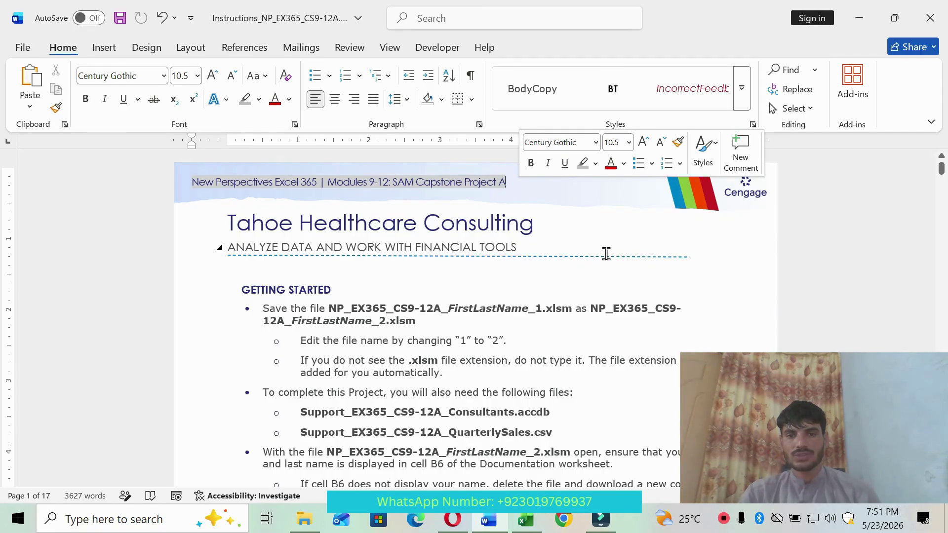
Highlight the project step 1 sentence about going to the Overview worksheet and unprotecting it in yellow
{"action": "scroll", "coordinate": [547, 343], "scroll_direction": "down", "scroll_amount": 5}
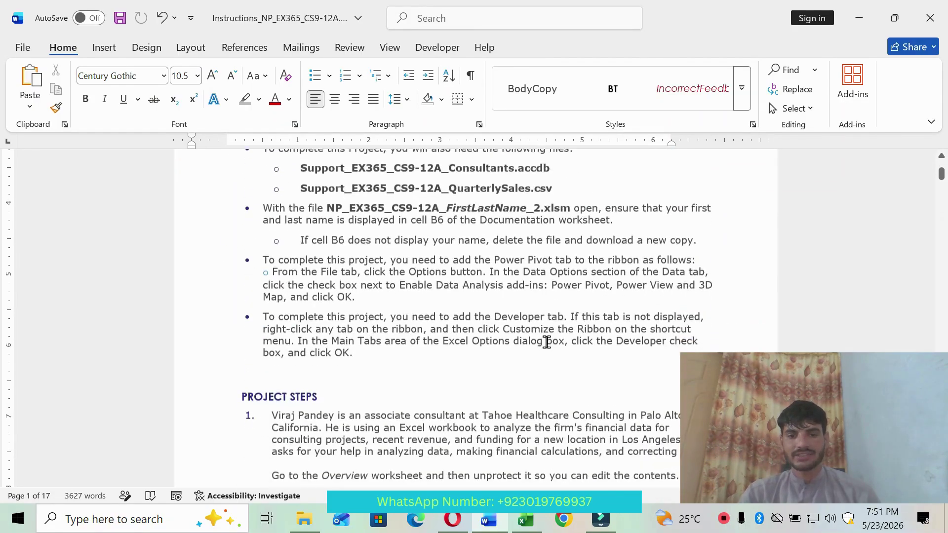
{"action": "scroll", "coordinate": [546, 342], "scroll_direction": "down", "scroll_amount": 2}
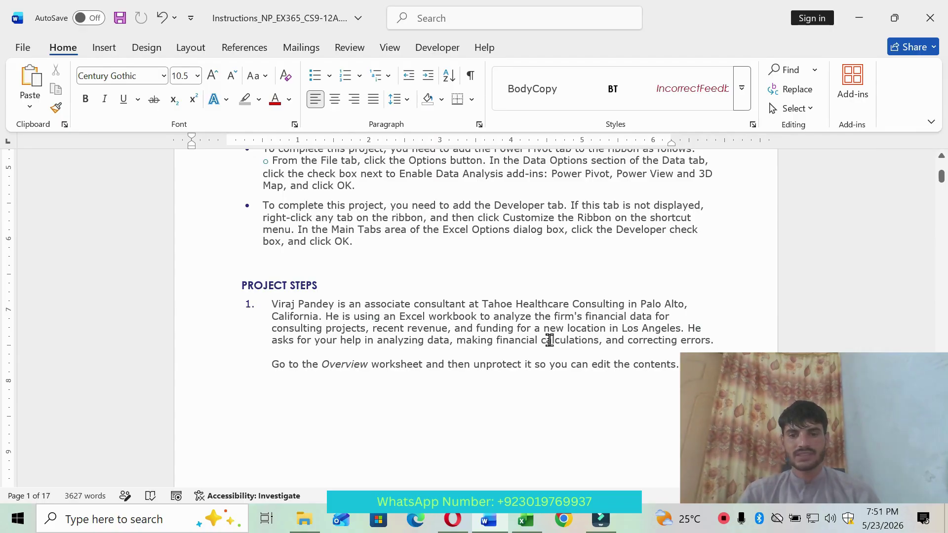
{"action": "scroll", "coordinate": [548, 340], "scroll_direction": "down", "scroll_amount": 1}
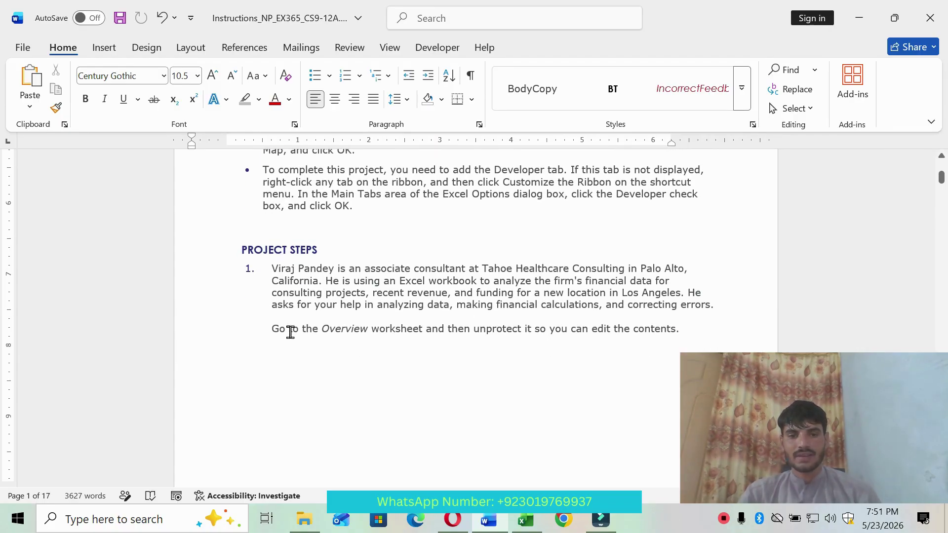
{"action": "left_click_drag", "start_coordinate": [271, 328], "coordinate": [626, 325]}
{"action": "key", "text": "Left"}
{"action": "left_click", "coordinate": [696, 326], "text": "shift"}
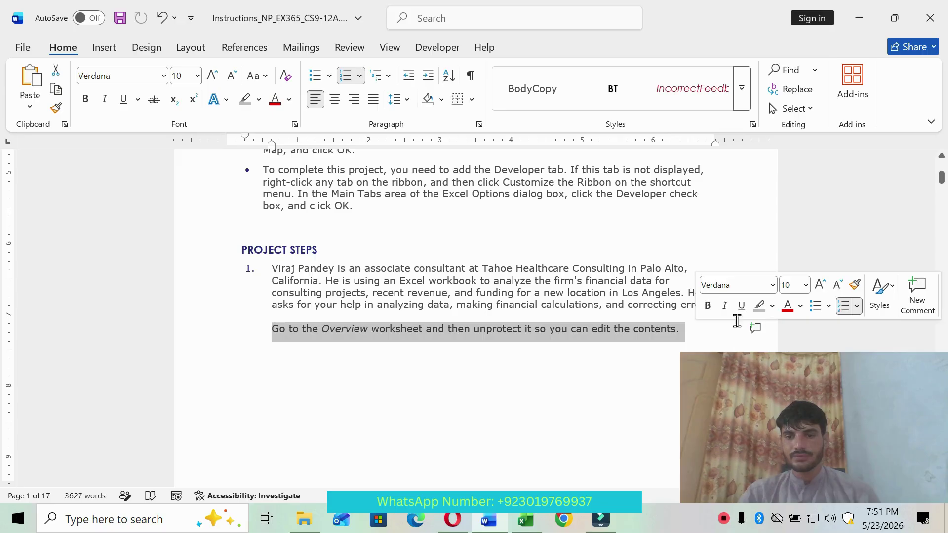
{"action": "left_click", "coordinate": [771, 306]}
{"action": "left_click", "coordinate": [759, 356]}
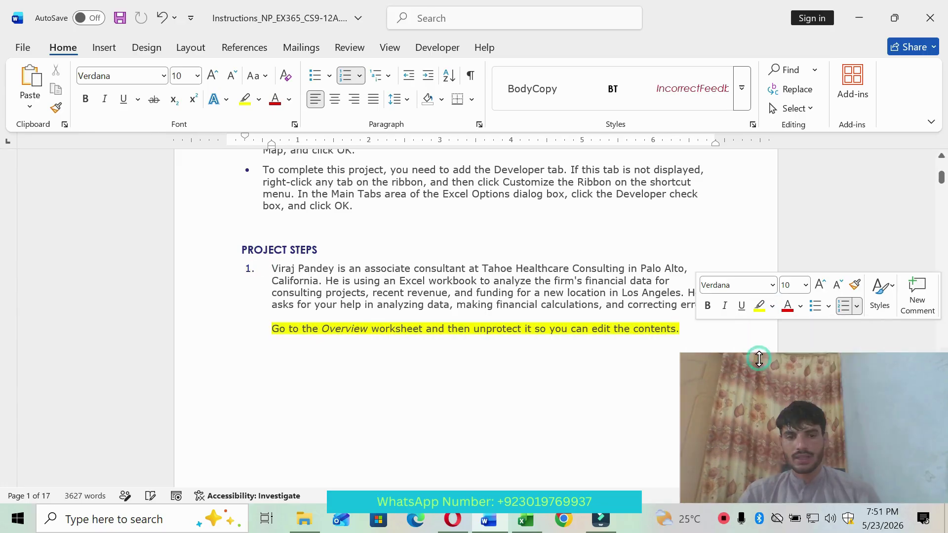
{"action": "left_click", "coordinate": [550, 355]}
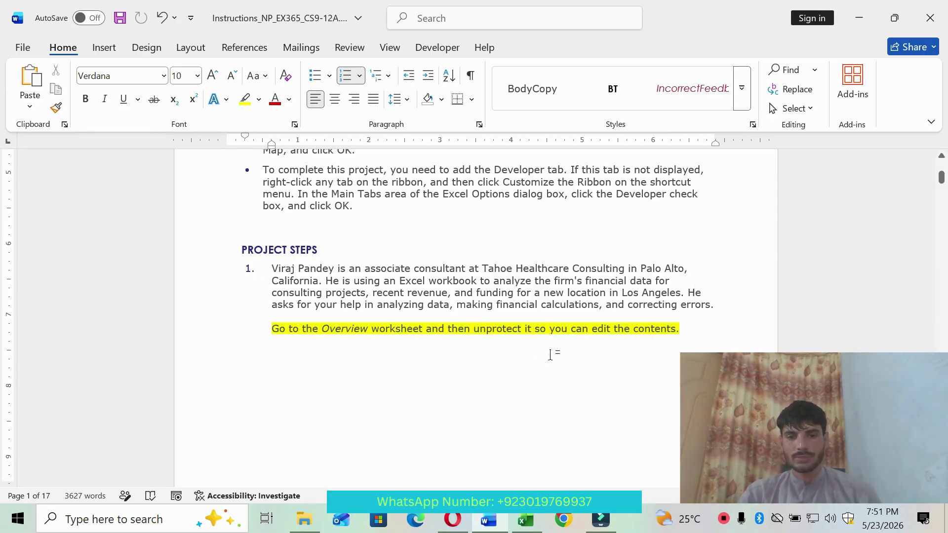
Switch to the Excel workbook and unprotect the Overview worksheet
{"action": "left_click", "coordinate": [540, 522]}
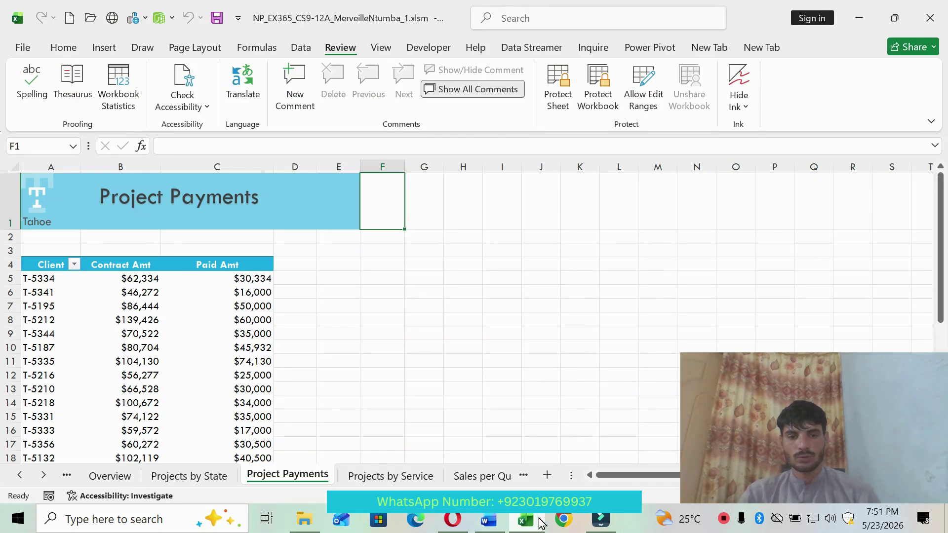
{"action": "left_click", "coordinate": [94, 476]}
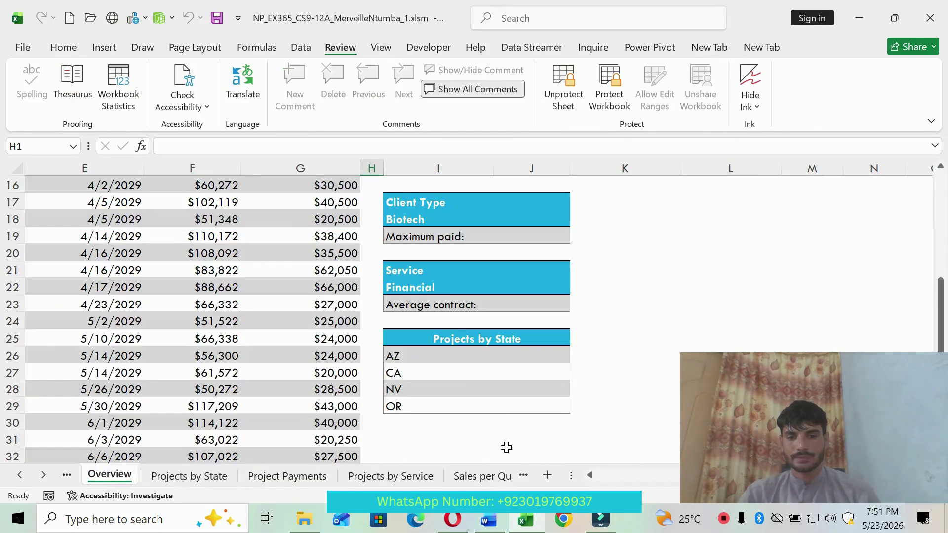
{"action": "left_click", "coordinate": [495, 524]}
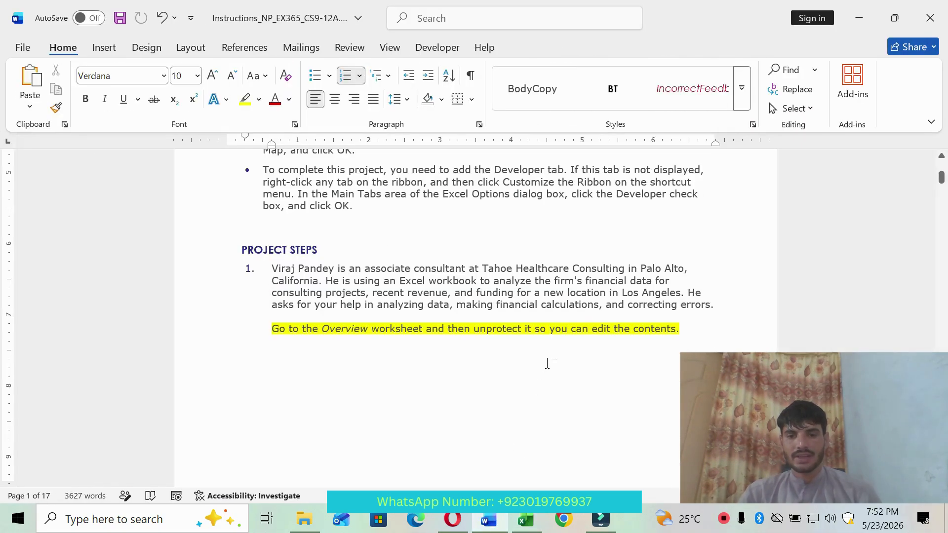
{"action": "left_click", "coordinate": [525, 520]}
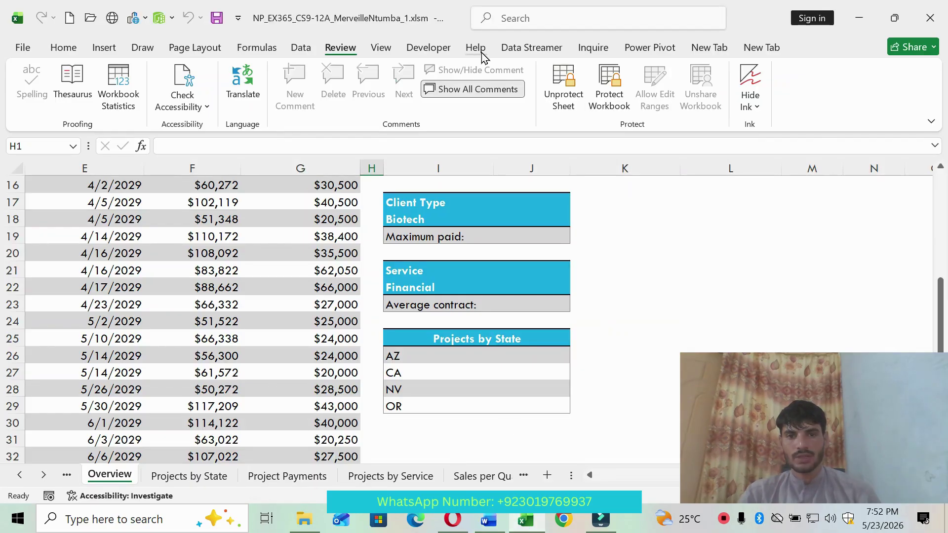
{"action": "left_click", "coordinate": [567, 100]}
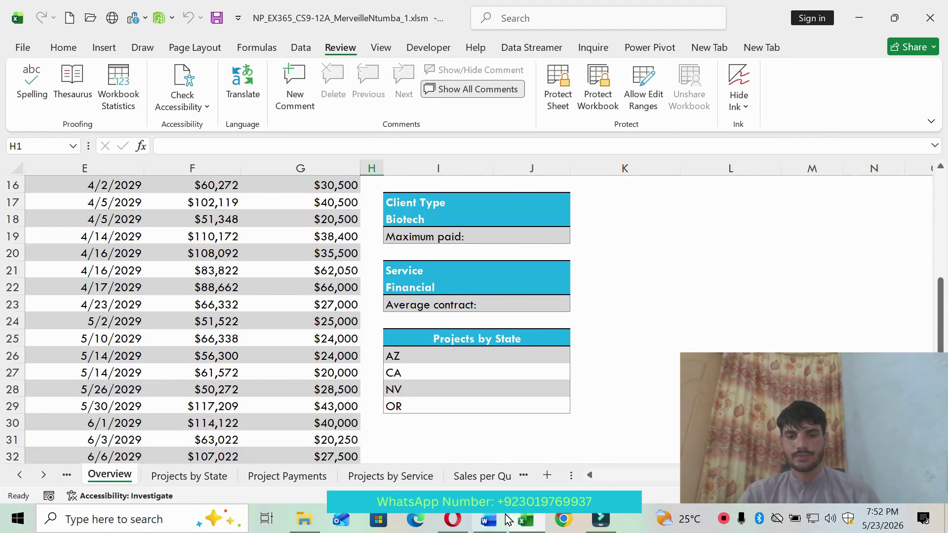
Return to the Word instructions and highlight step 2a, about the data validation rule for C4:C37, in yellow
{"action": "left_click", "coordinate": [489, 519]}
{"action": "scroll", "coordinate": [475, 393], "scroll_direction": "down", "scroll_amount": 10}
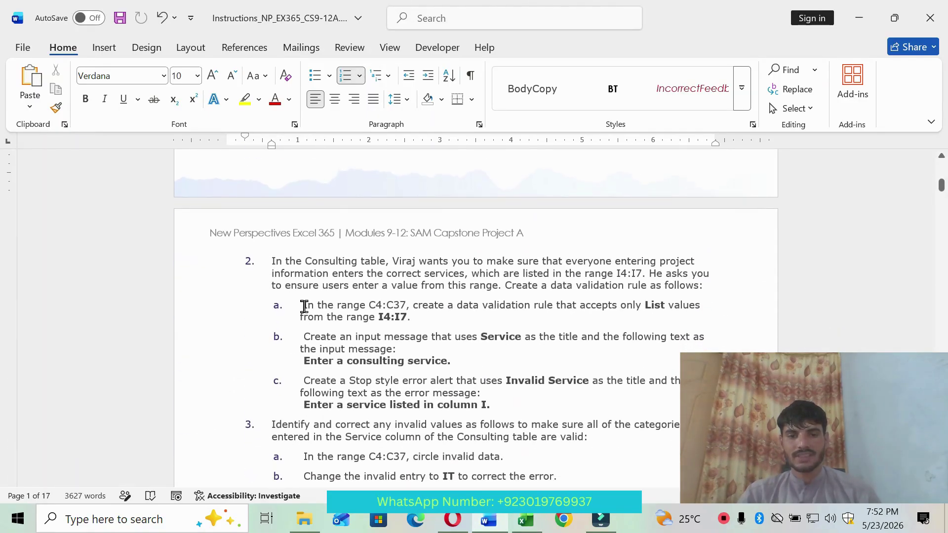
{"action": "left_click_drag", "start_coordinate": [304, 306], "coordinate": [425, 322]}
{"action": "left_click", "coordinate": [494, 301]}
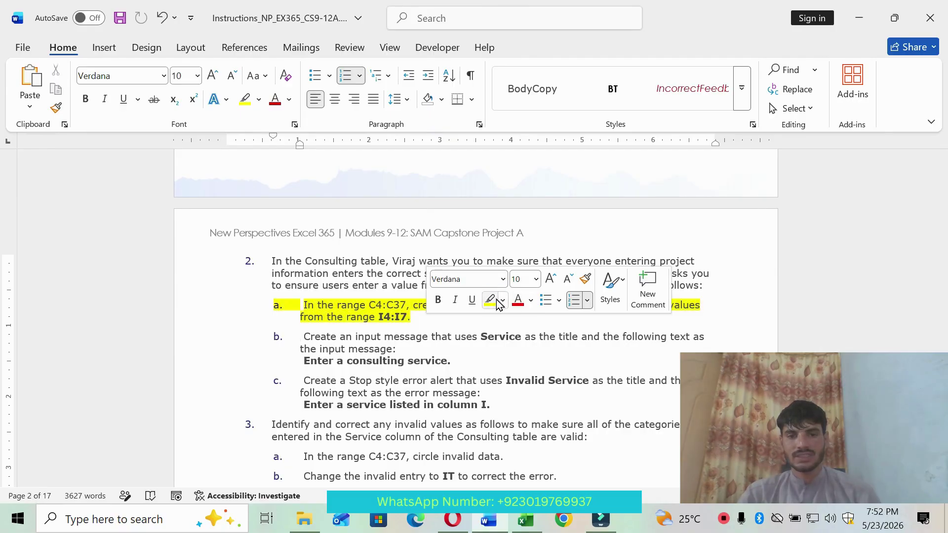
{"action": "left_click", "coordinate": [393, 318]}
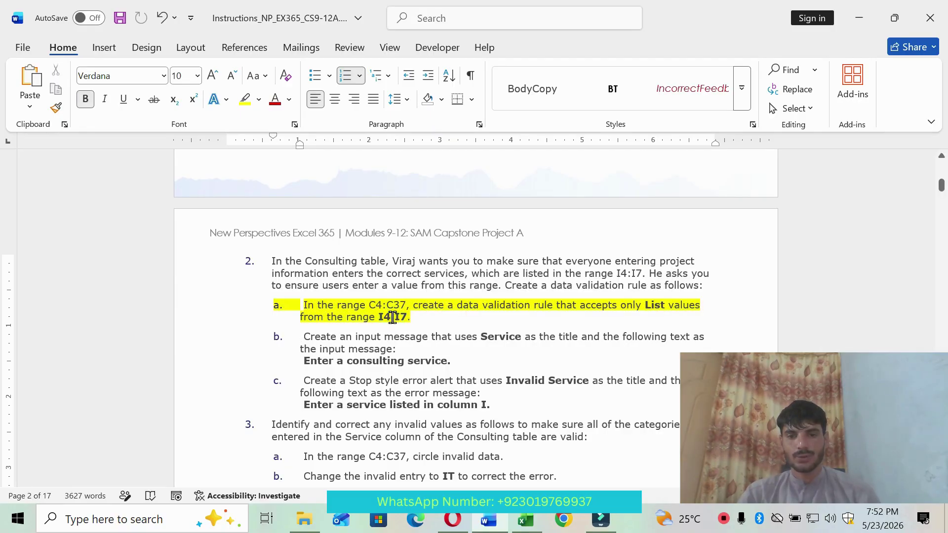
Switch to the Excel workbook and select the range C4:C37 on the Overview worksheet
{"action": "left_click", "coordinate": [526, 520]}
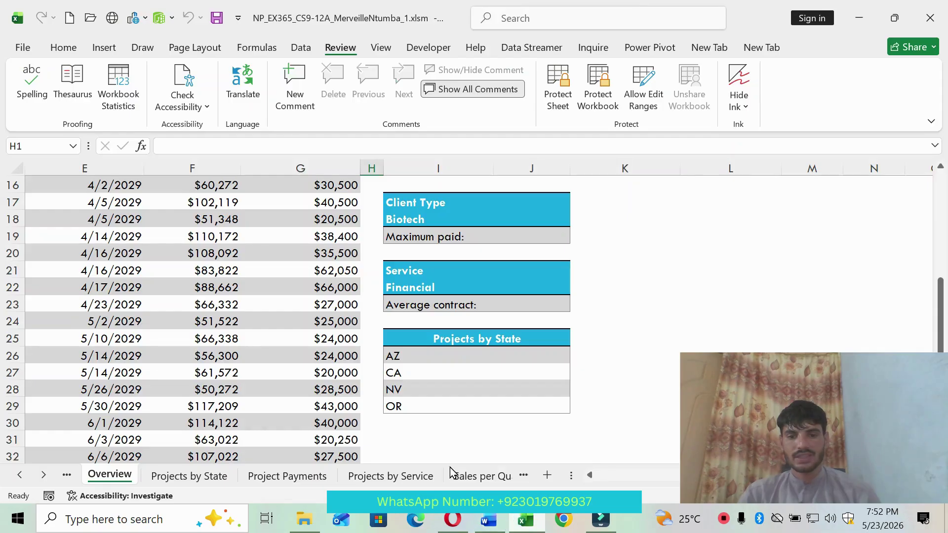
{"action": "scroll", "coordinate": [603, 475], "scroll_direction": "left", "scroll_amount": 3}
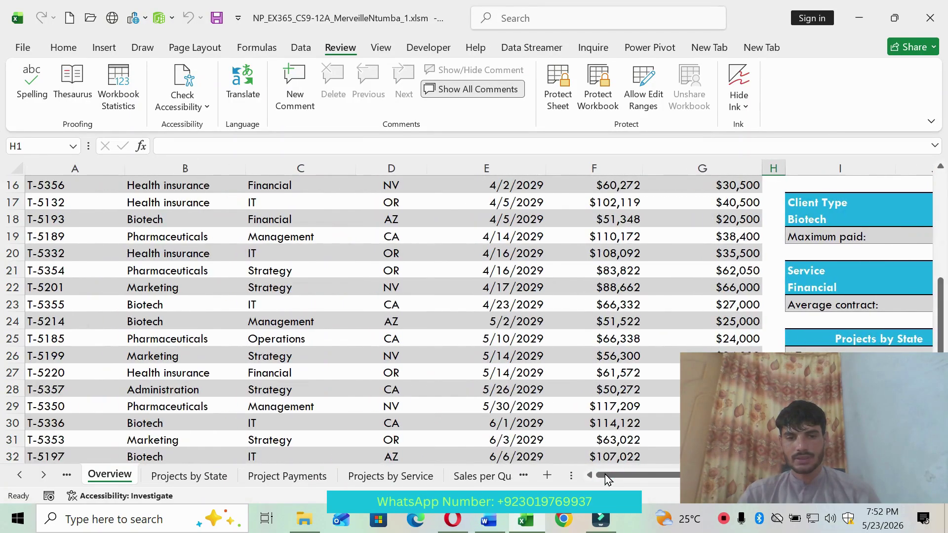
{"action": "scroll", "coordinate": [346, 306], "scroll_direction": "up", "scroll_amount": 4}
{"action": "left_click", "coordinate": [33, 140]}
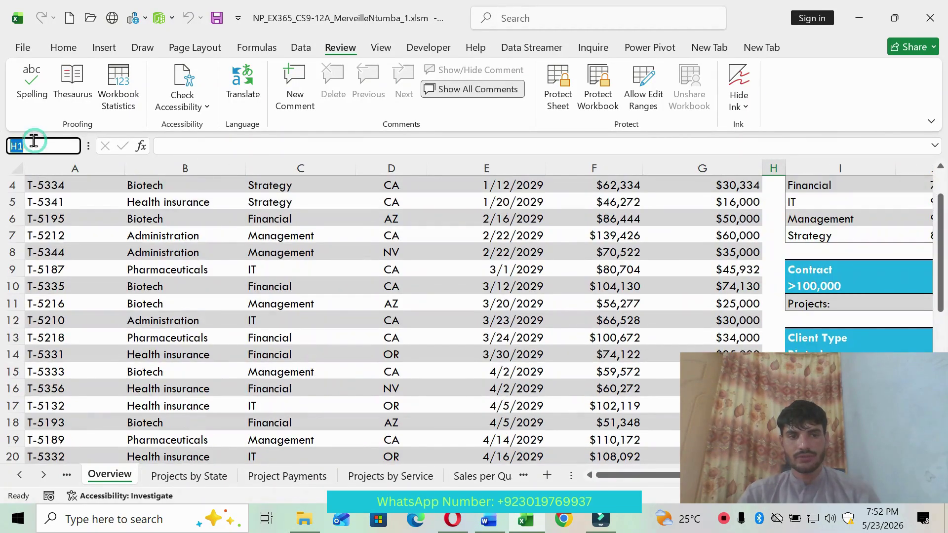
{"action": "type", "text": "C4"}
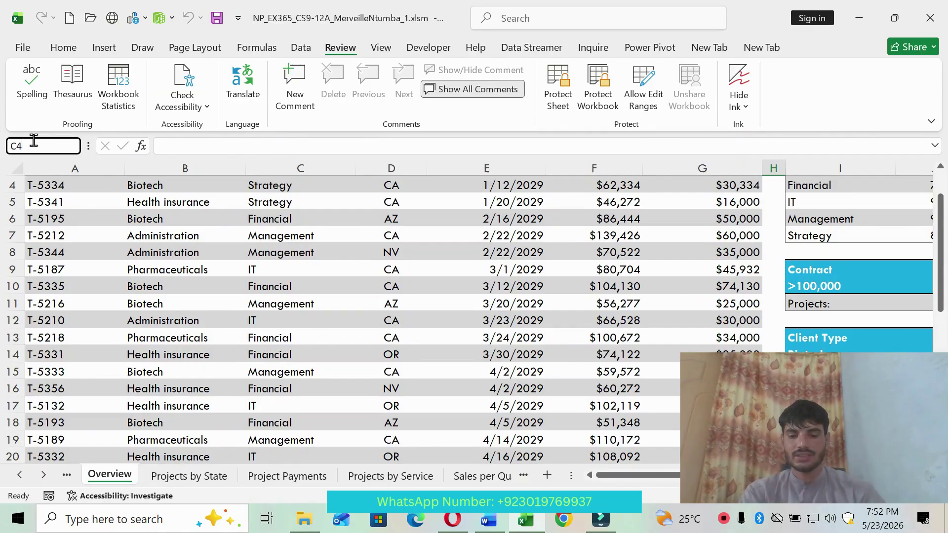
{"action": "type", "text": ":C50"}
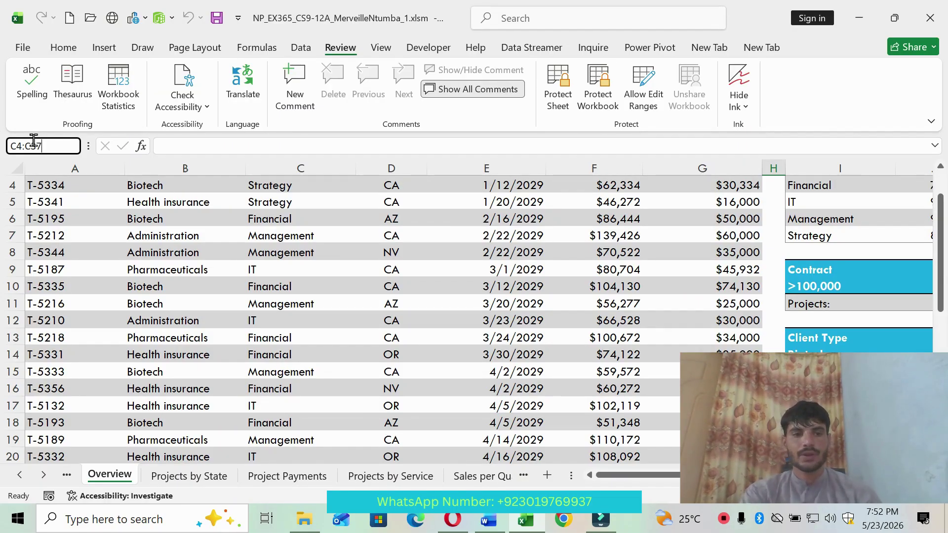
{"action": "key", "text": "Return"}
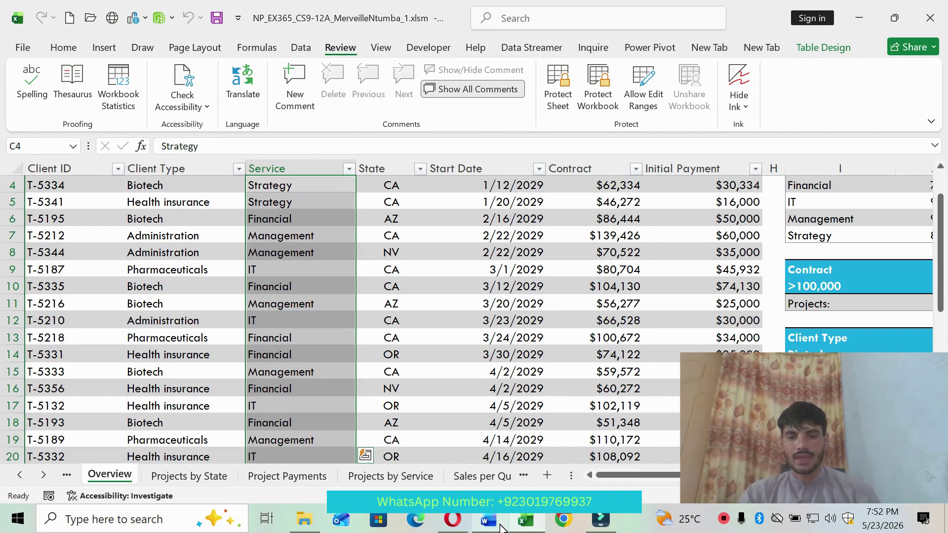
Start a data validation rule for the selected Service cells that allows List values, checking the Word instructions for the criteria
{"action": "left_click", "coordinate": [508, 444]}
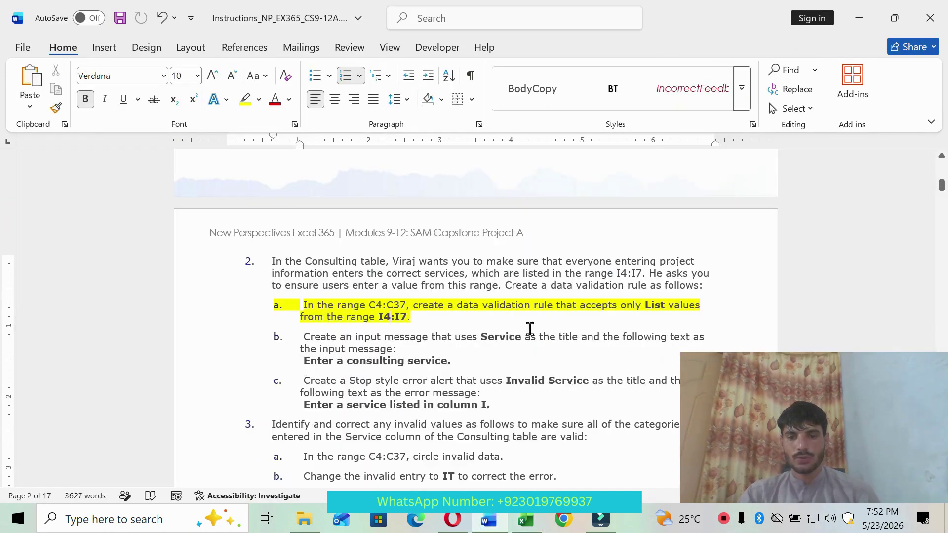
{"action": "left_click", "coordinate": [526, 520]}
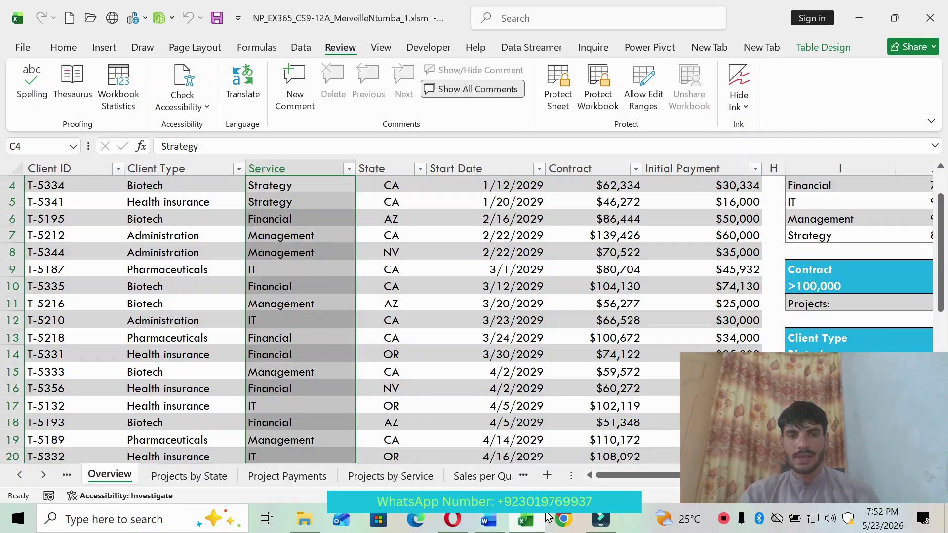
{"action": "left_click", "coordinate": [301, 47]}
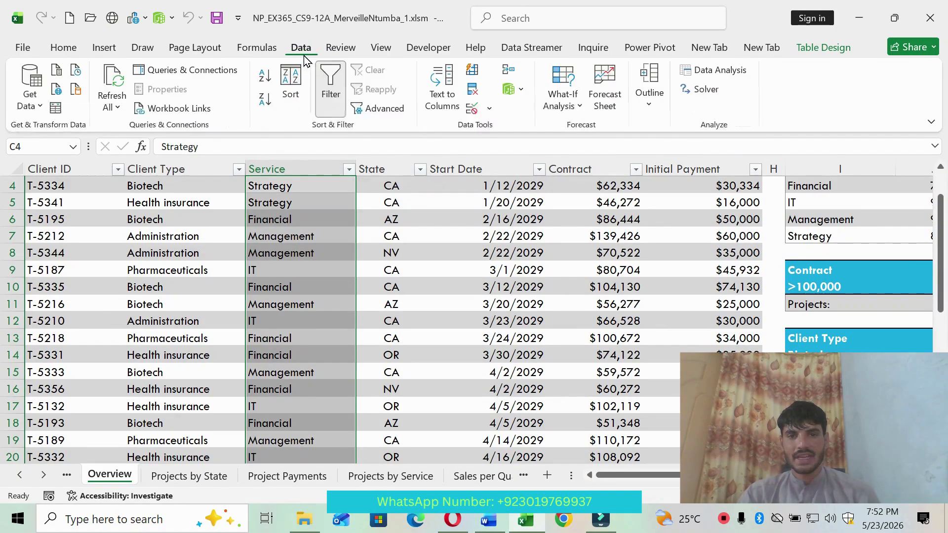
{"action": "left_click", "coordinate": [498, 113]}
{"action": "left_click", "coordinate": [516, 129]}
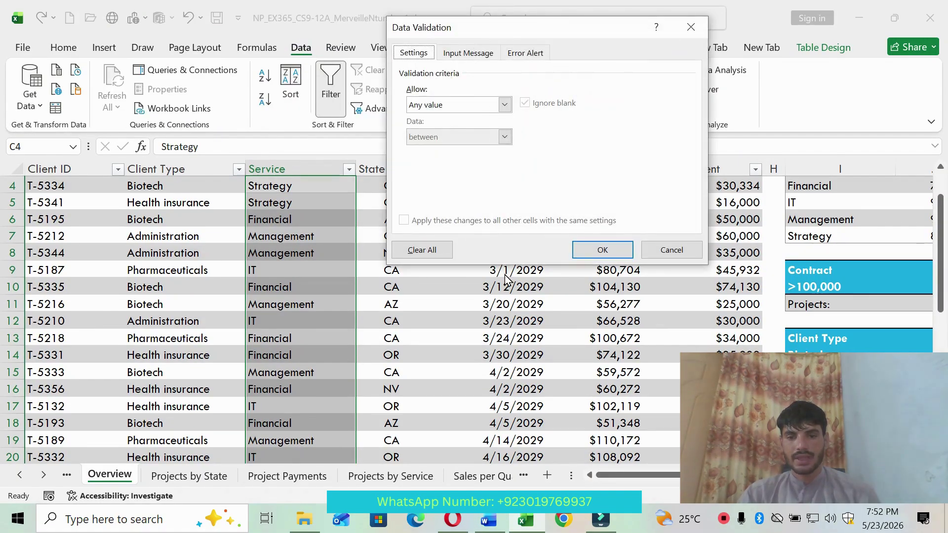
{"action": "left_click", "coordinate": [488, 519]}
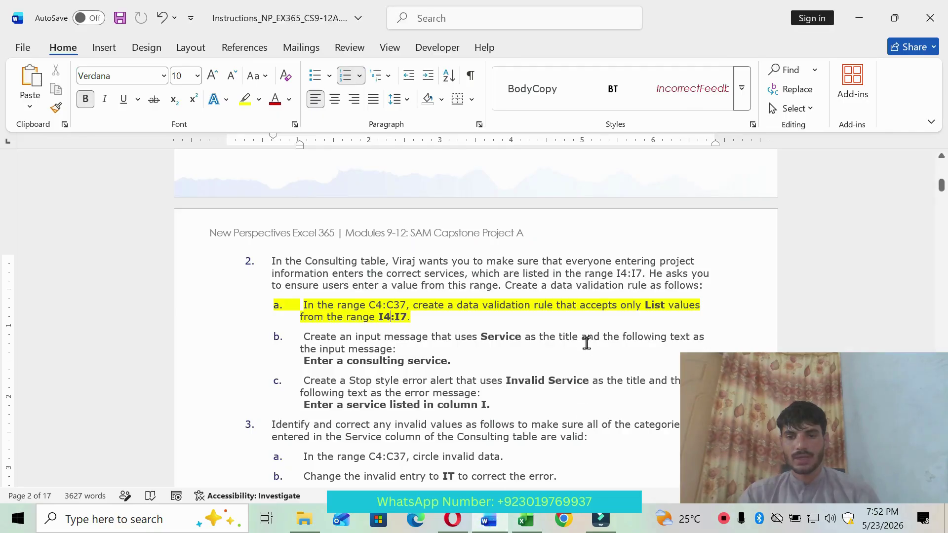
{"action": "left_click", "coordinate": [526, 519]}
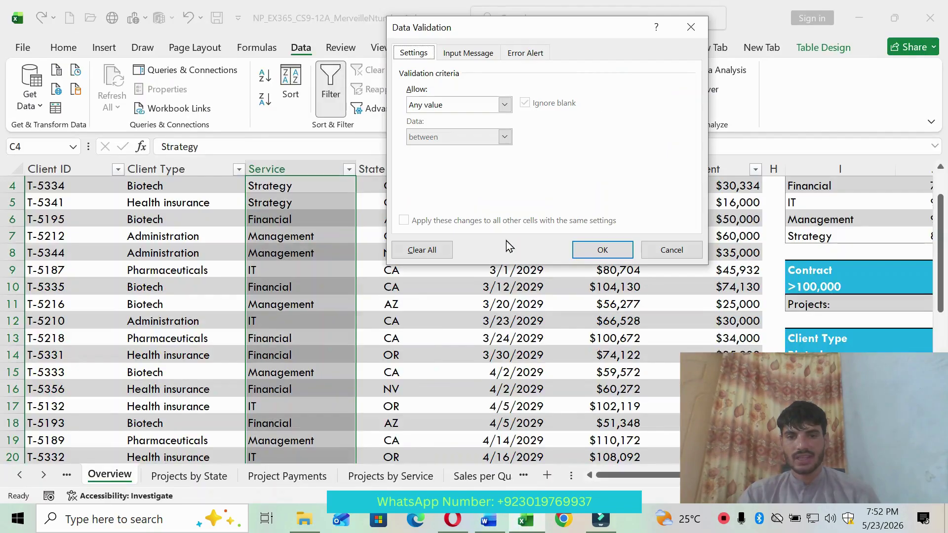
{"action": "left_click", "coordinate": [504, 105]}
{"action": "left_click", "coordinate": [435, 150]}
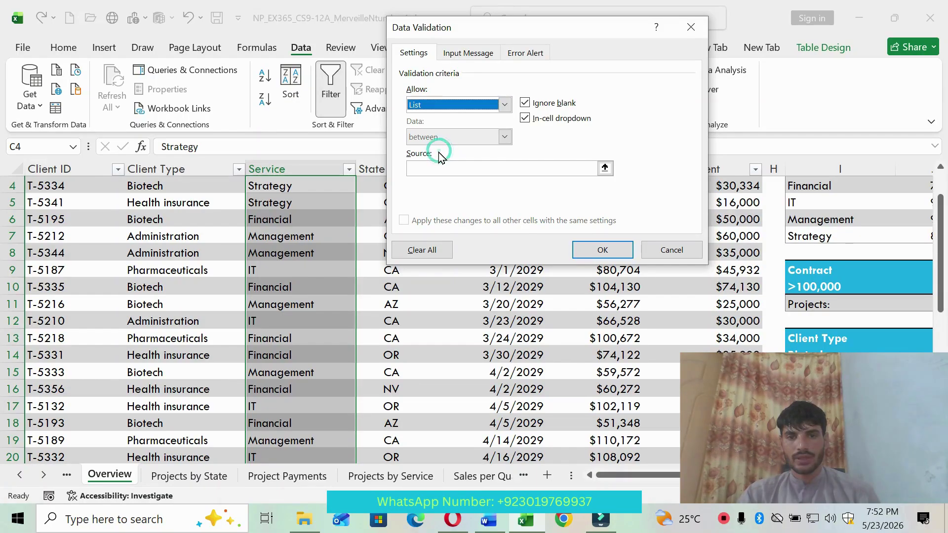
Set the validation list source to the range I4:I7, as specified in the Word instructions
{"action": "left_click", "coordinate": [437, 168]}
{"action": "left_click", "coordinate": [489, 520]}
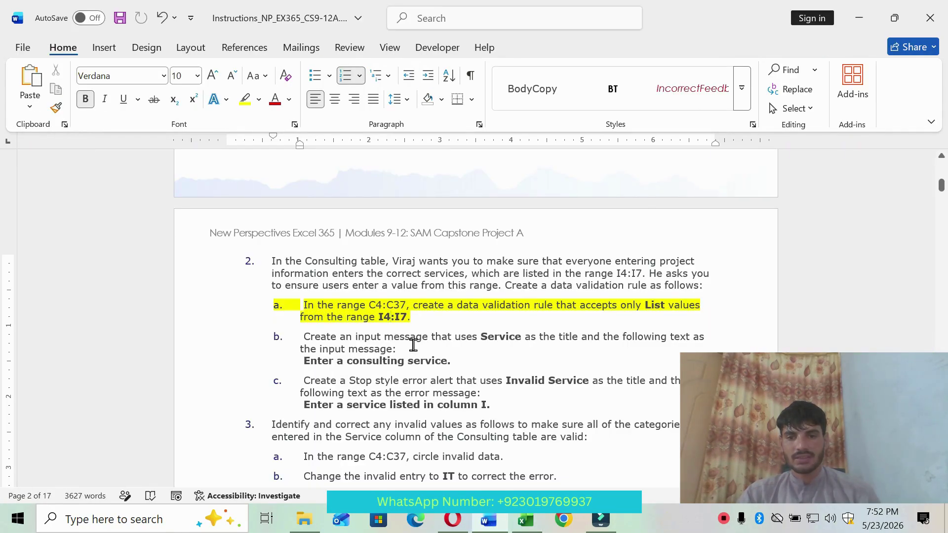
{"action": "left_click", "coordinate": [525, 520]}
{"action": "scroll", "coordinate": [693, 475], "scroll_direction": "right", "scroll_amount": 3}
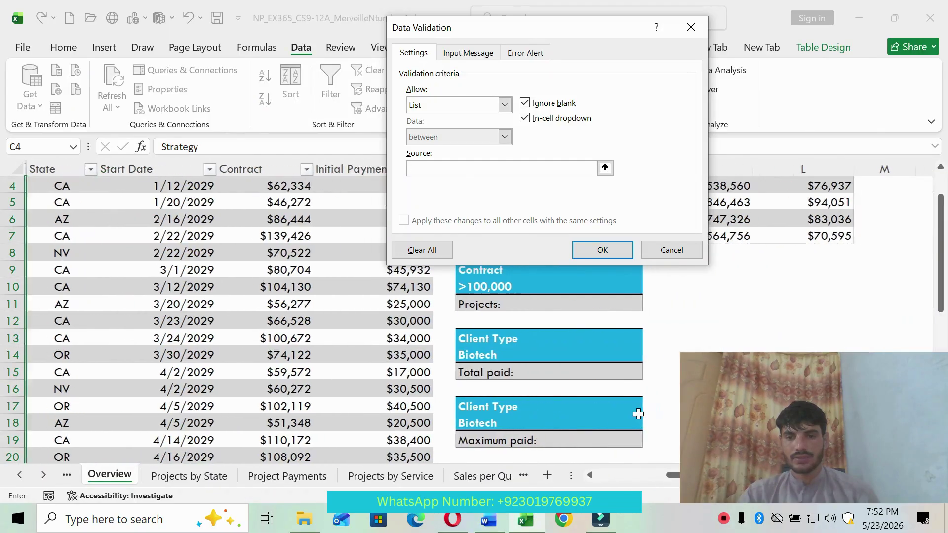
{"action": "scroll", "coordinate": [638, 413], "scroll_direction": "up", "scroll_amount": 2}
{"action": "left_click_drag", "start_coordinate": [493, 289], "coordinate": [488, 338]}
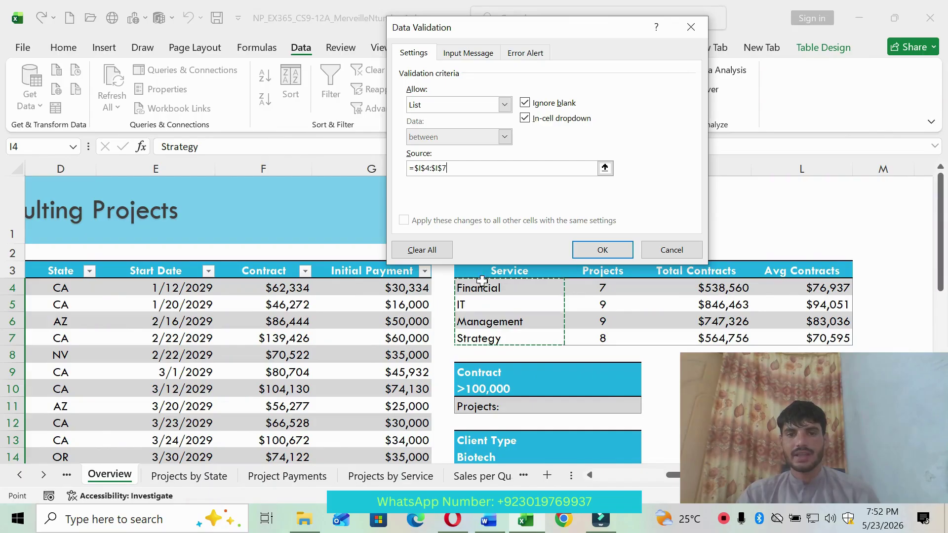
Copy the title "Service" from step 2b of the Word instructions into the title of the Excel validation rule's input message
{"action": "left_click", "coordinate": [462, 53]}
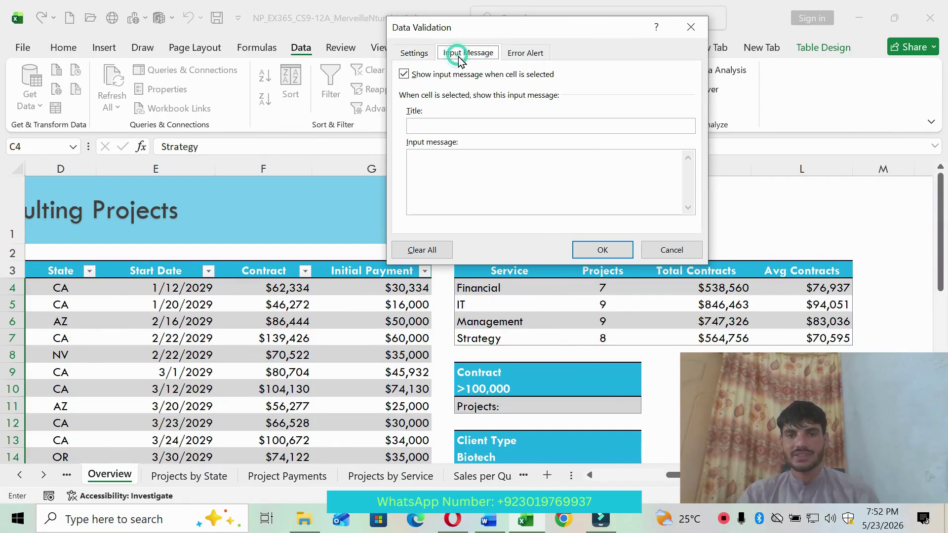
{"action": "left_click", "coordinate": [488, 519]}
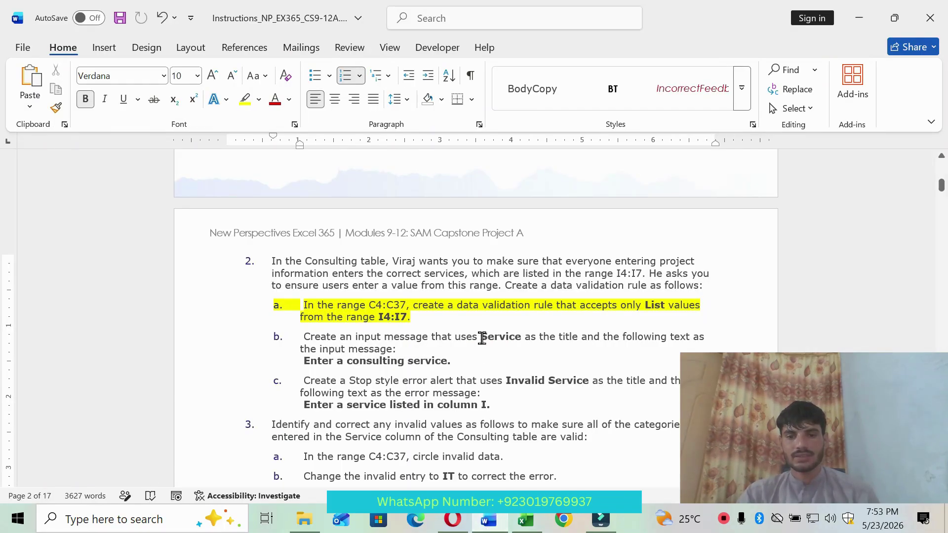
{"action": "left_click_drag", "start_coordinate": [482, 338], "coordinate": [524, 337]}
{"action": "key", "text": "ctrl+c"}
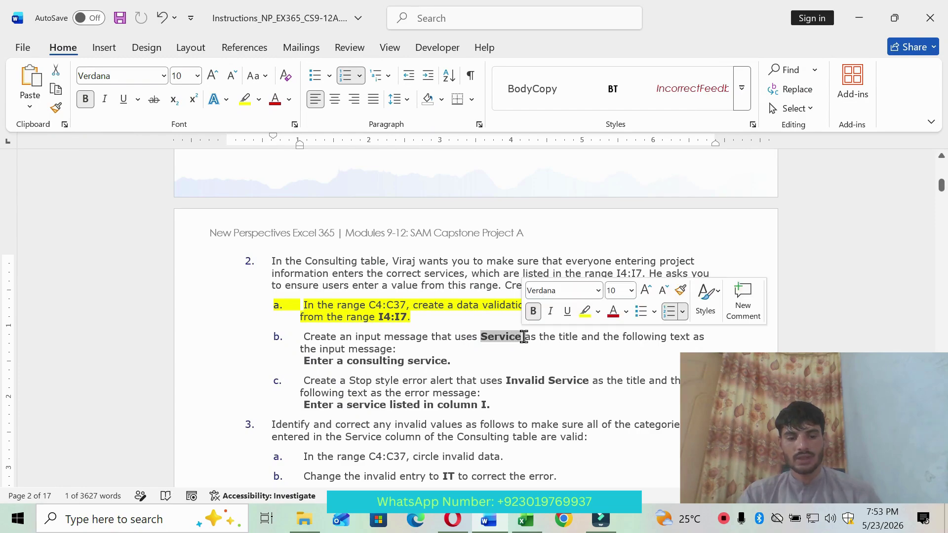
{"action": "left_click", "coordinate": [526, 519]}
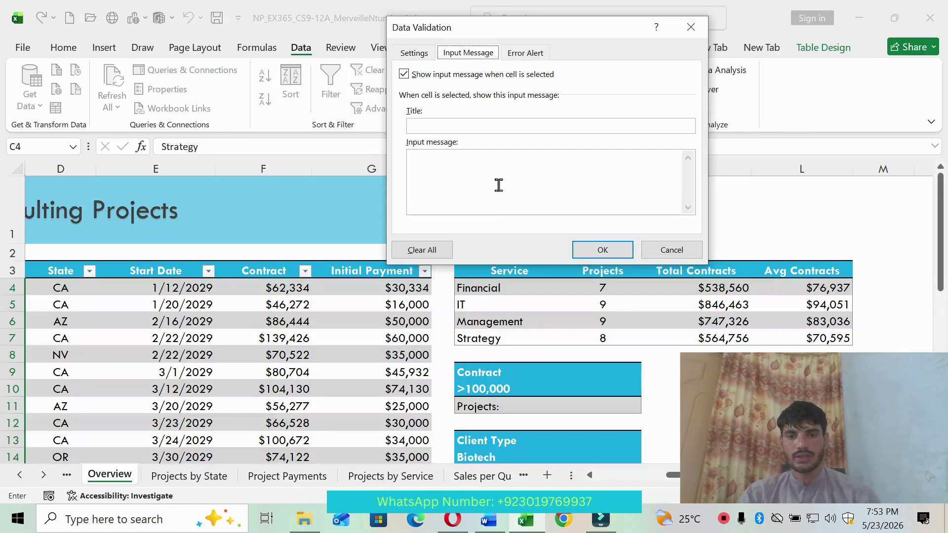
{"action": "left_click", "coordinate": [471, 121]}
{"action": "key", "text": "ctrl+v"}
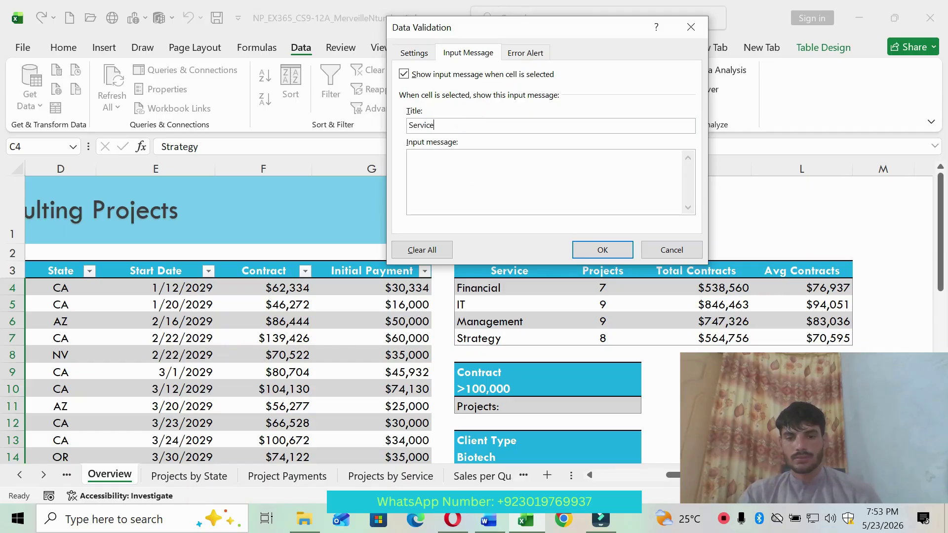
Copy "Enter a consulting service." from the Word instructions into the Excel validation rule as the input message text
{"action": "left_click", "coordinate": [488, 520]}
{"action": "left_click_drag", "start_coordinate": [301, 361], "coordinate": [483, 360]}
{"action": "key", "text": "ctrl+c"}
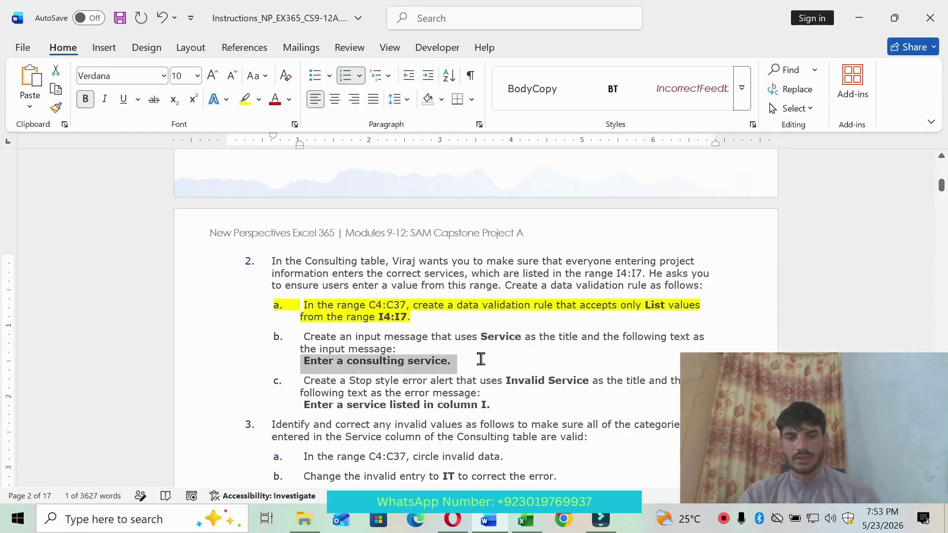
{"action": "left_click", "coordinate": [526, 519]}
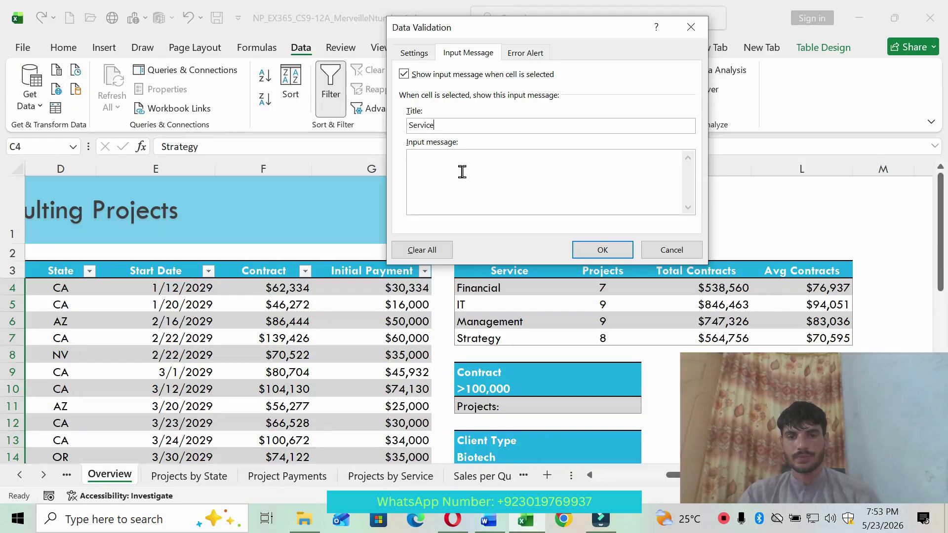
{"action": "left_click", "coordinate": [461, 170]}
{"action": "key", "text": "ctrl+v"}
Title the rule's Stop style error alert "Invalid Service", copying the text from step 2c of the Word instructions
{"action": "left_click", "coordinate": [525, 53]}
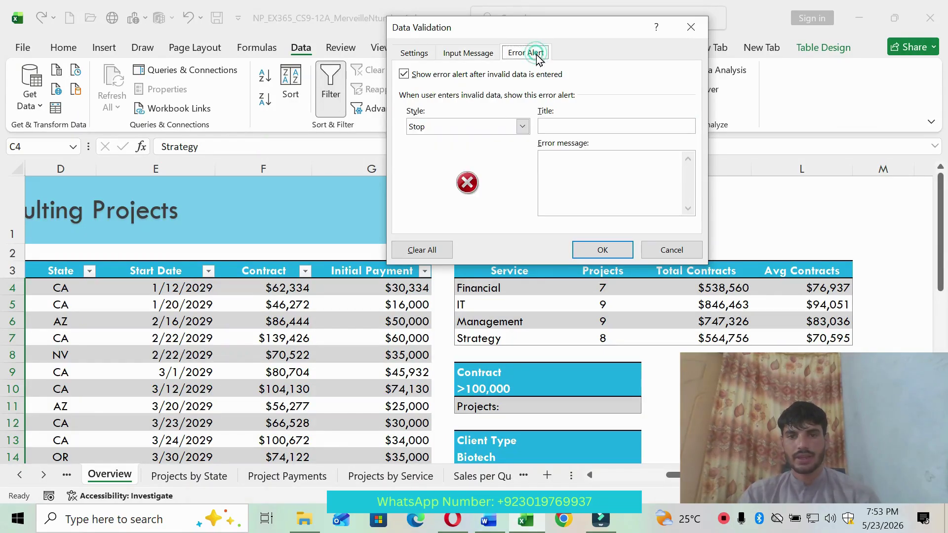
{"action": "left_click", "coordinate": [488, 519]}
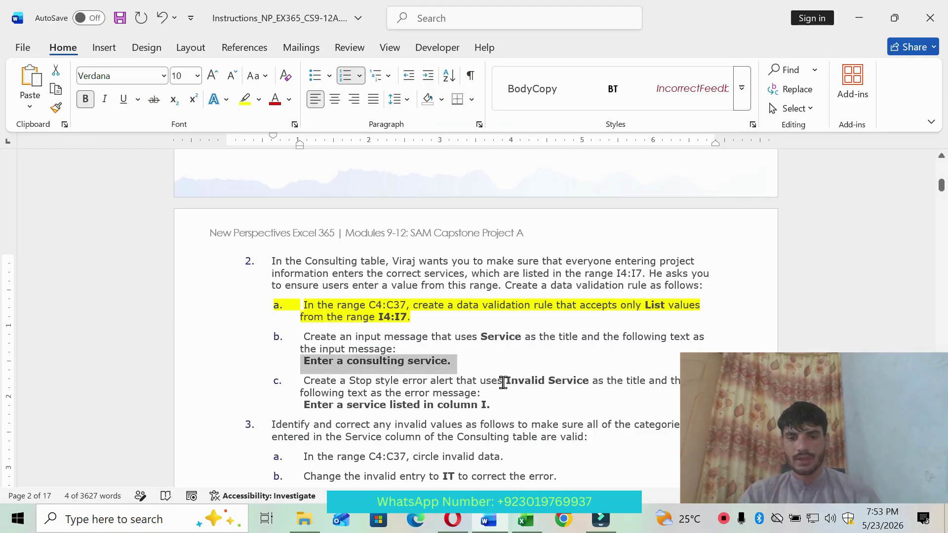
{"action": "left_click_drag", "start_coordinate": [505, 381], "coordinate": [582, 385]}
{"action": "key", "text": "ctrl+c"}
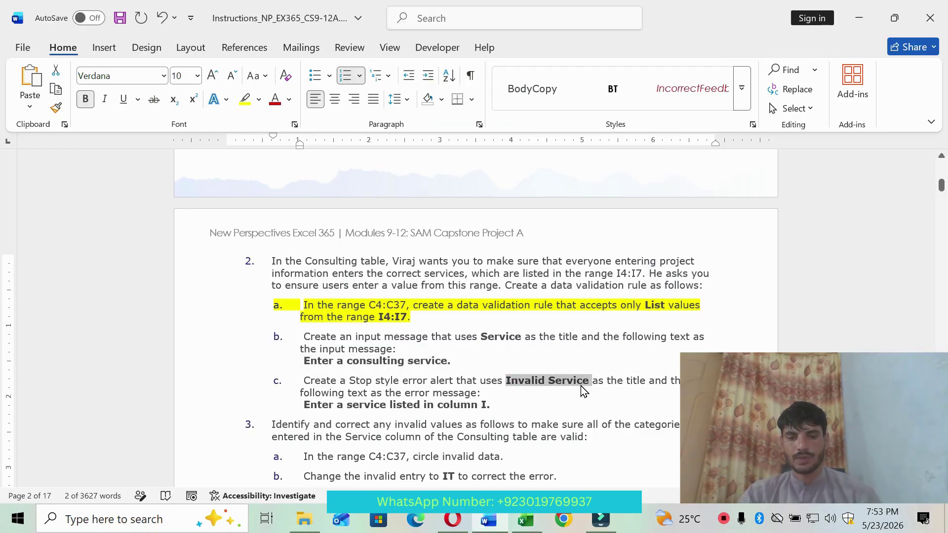
{"action": "left_click", "coordinate": [525, 519]}
{"action": "left_click", "coordinate": [559, 124]}
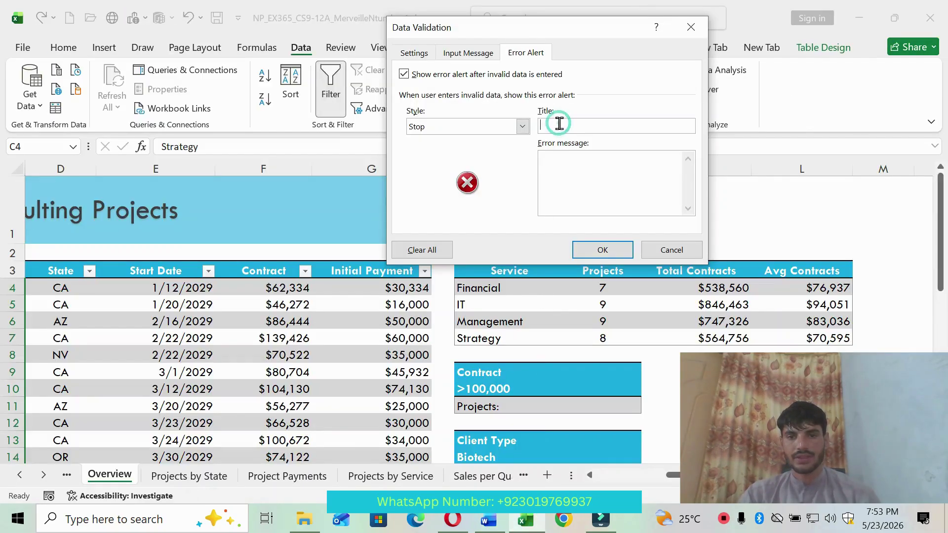
{"action": "key", "text": "ctrl+v"}
Copy "Enter a service listed in column I." from the Word instructions as the error message and apply the validation rule in Excel
{"action": "left_click", "coordinate": [489, 519]}
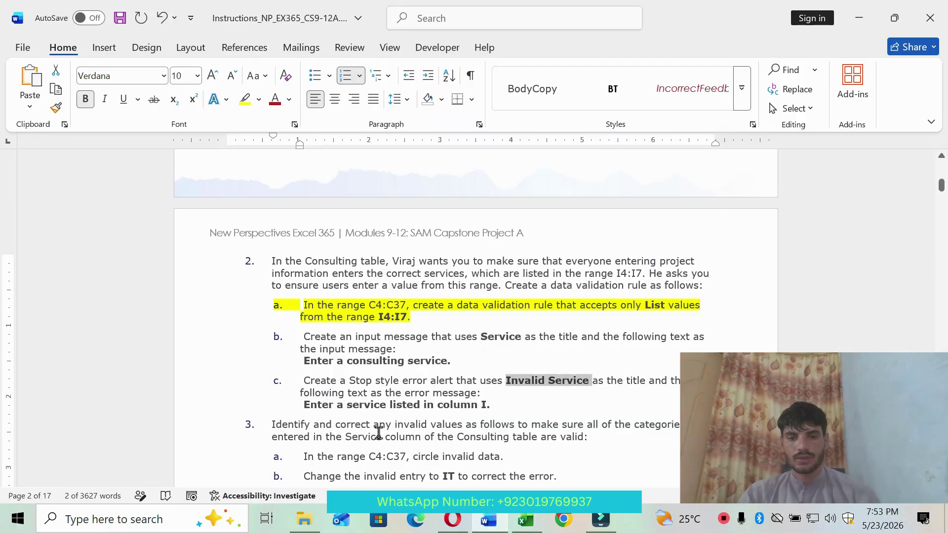
{"action": "left_click_drag", "start_coordinate": [310, 406], "coordinate": [510, 409]}
{"action": "key", "text": "ctrl+c"}
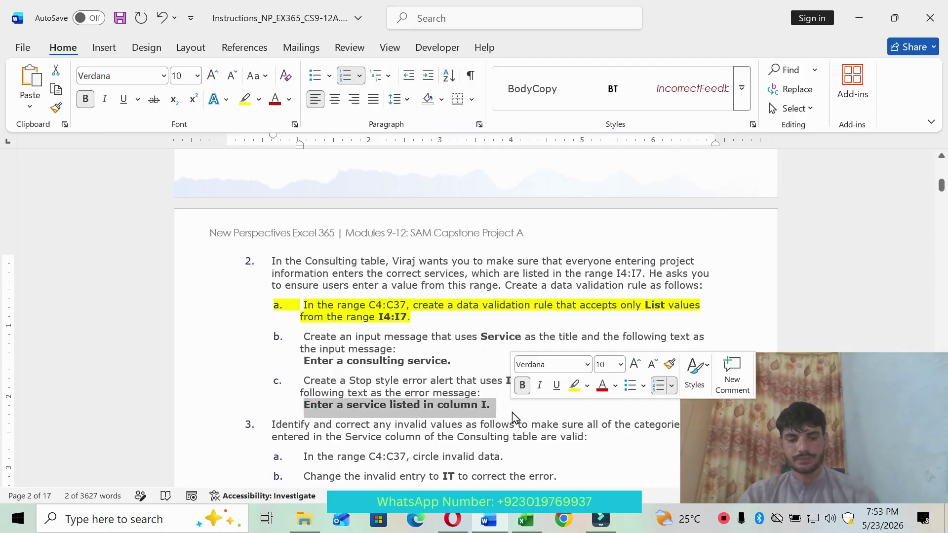
{"action": "left_click", "coordinate": [525, 519]}
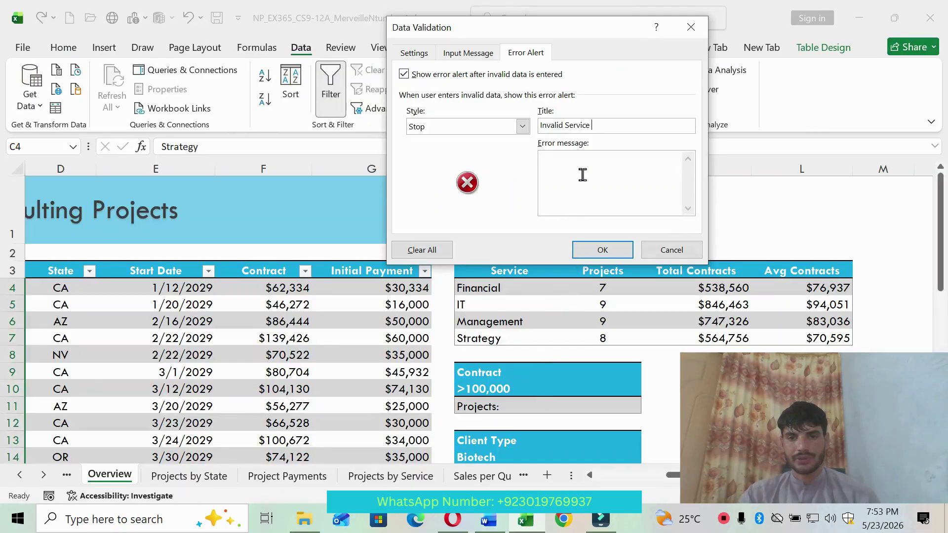
{"action": "left_click", "coordinate": [584, 168]}
{"action": "key", "text": "ctrl+v"}
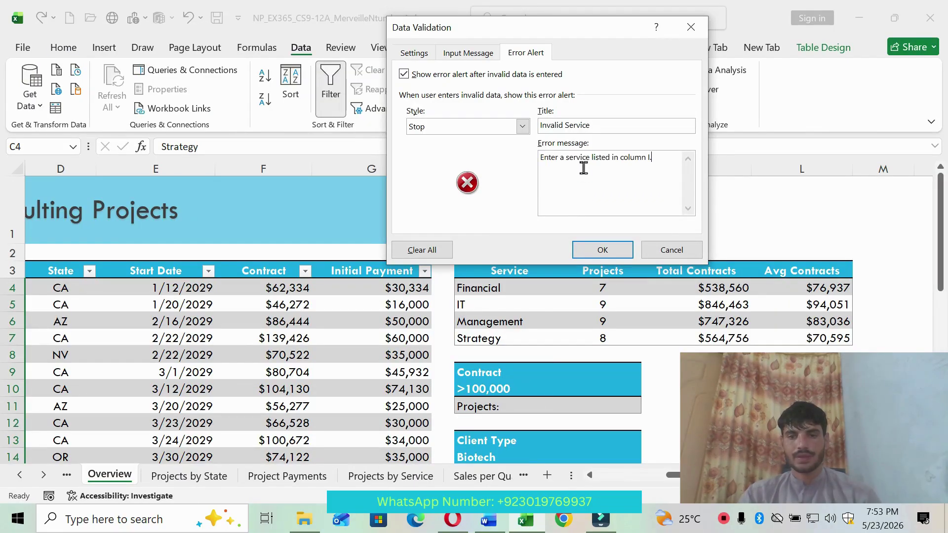
{"action": "left_click", "coordinate": [601, 250]}
Return to the Word instructions and highlight steps 2b and 2c, about the input message and error alert, in yellow
{"action": "left_click", "coordinate": [489, 519]}
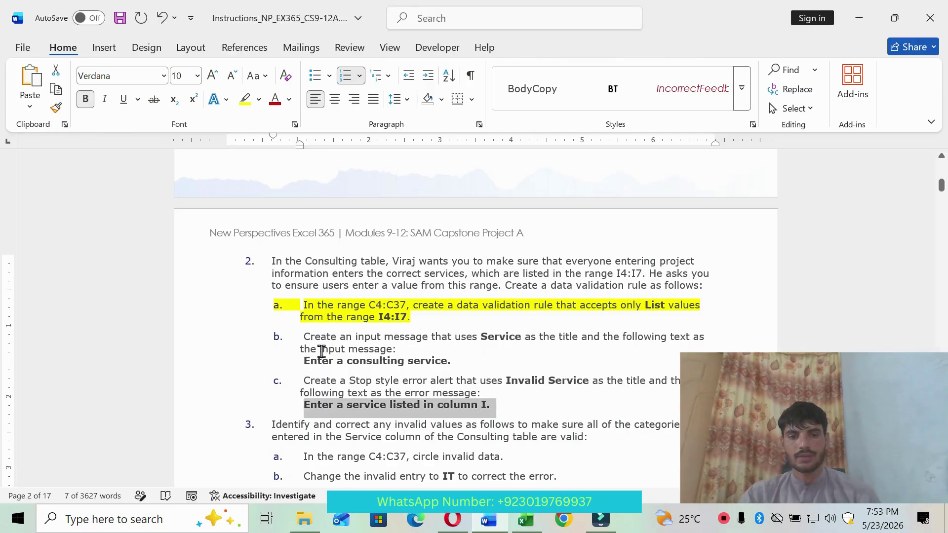
{"action": "left_click_drag", "start_coordinate": [301, 336], "coordinate": [457, 363]}
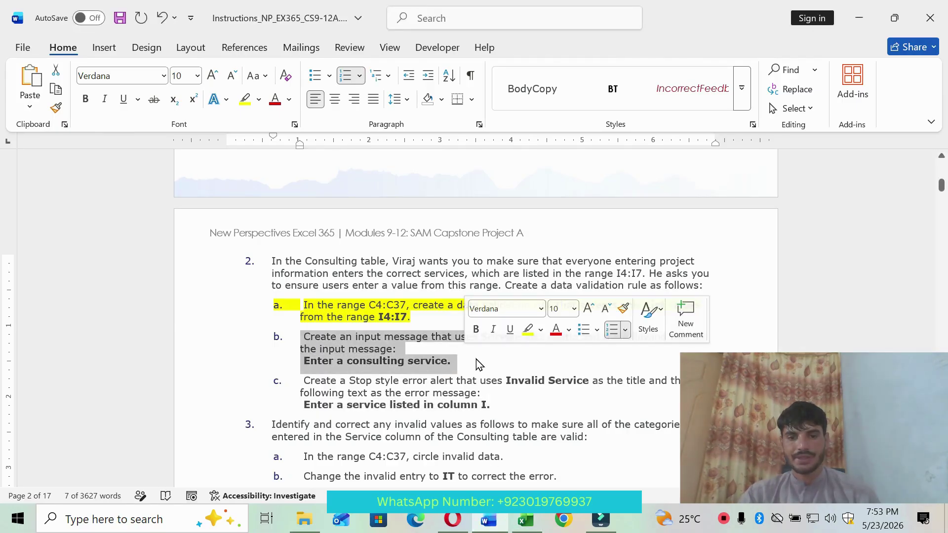
{"action": "left_click", "coordinate": [527, 335]}
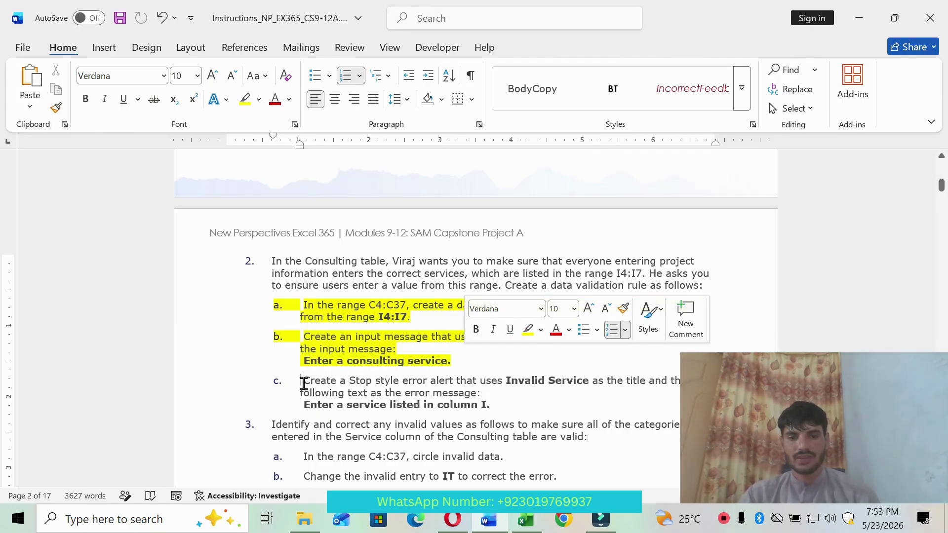
{"action": "left_click_drag", "start_coordinate": [303, 384], "coordinate": [503, 404]}
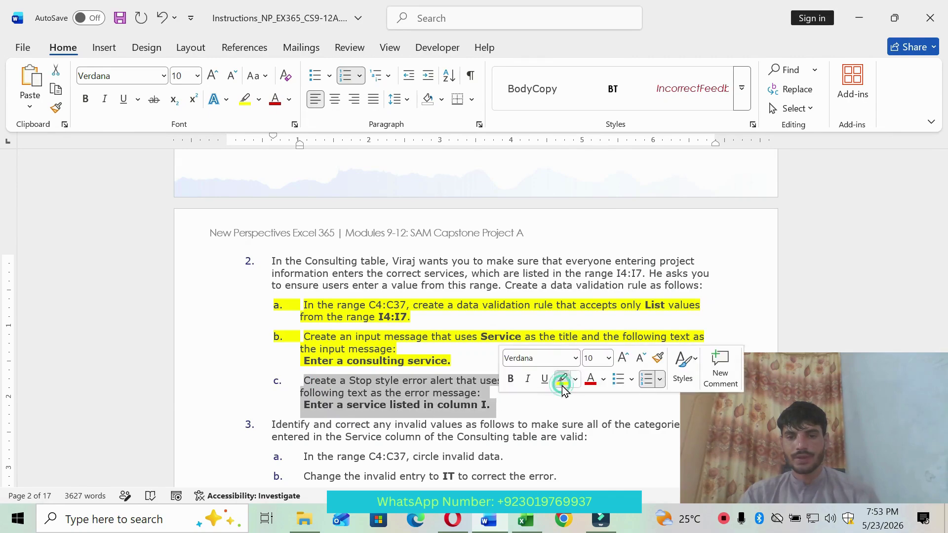
{"action": "left_click", "coordinate": [562, 378]}
Highlight step 3a, about circling invalid data in C4:C37, in yellow
{"action": "scroll", "coordinate": [455, 383], "scroll_direction": "down", "scroll_amount": 2}
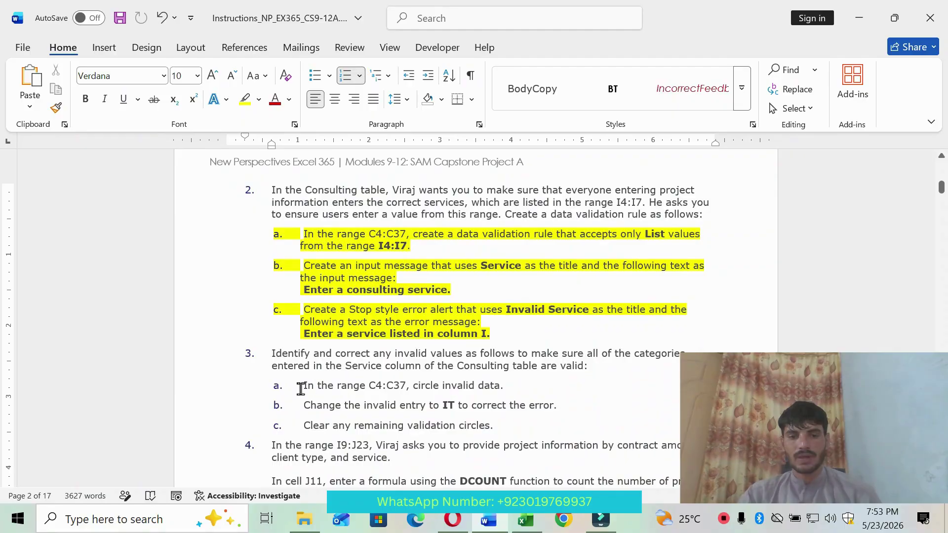
{"action": "left_click_drag", "start_coordinate": [299, 387], "coordinate": [567, 387]}
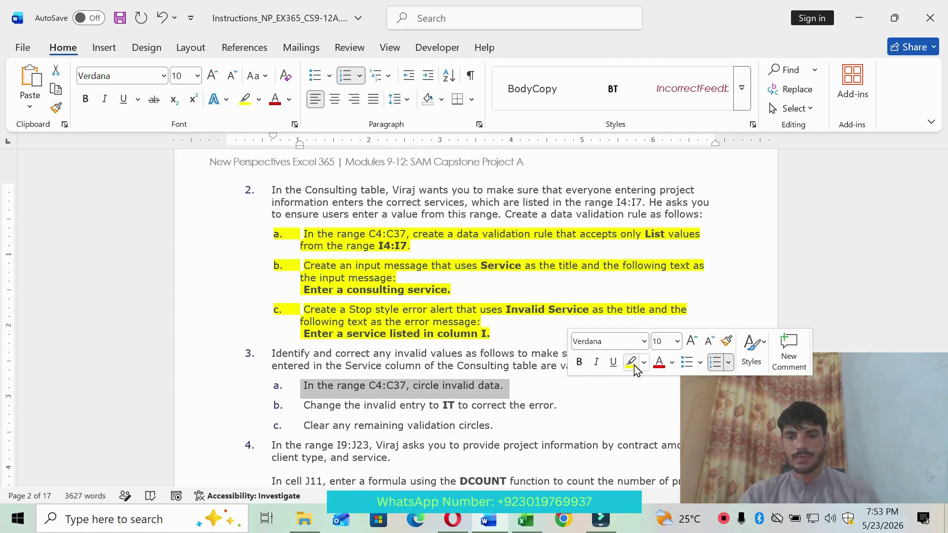
{"action": "left_click", "coordinate": [631, 363]}
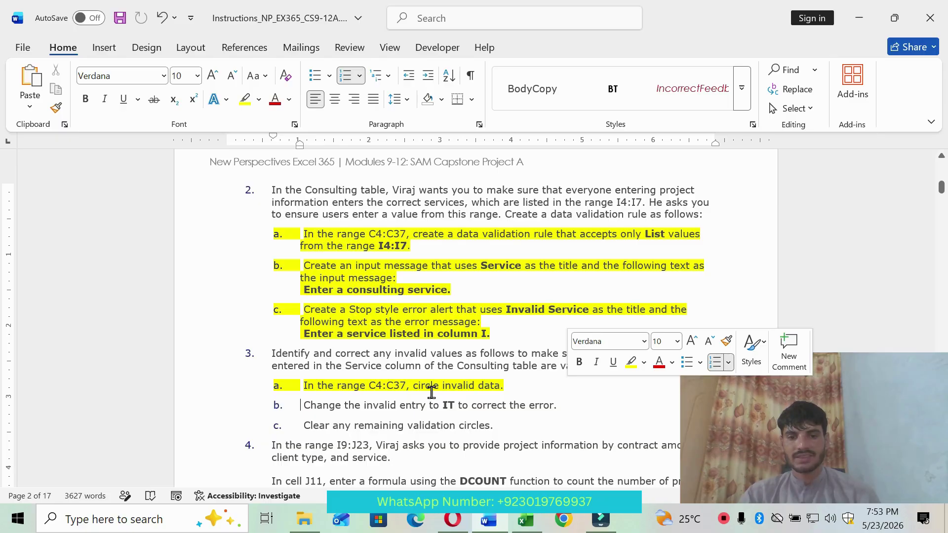
Switch to the Excel workbook and circle the invalid data in the Service column range C4:C37
{"action": "left_click", "coordinate": [525, 520]}
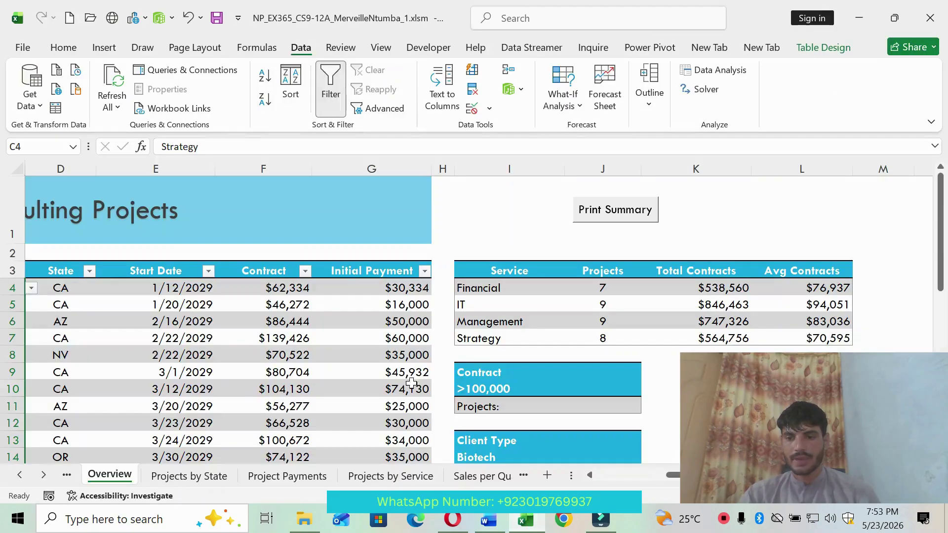
{"action": "scroll", "coordinate": [614, 478], "scroll_direction": "left", "scroll_amount": 3}
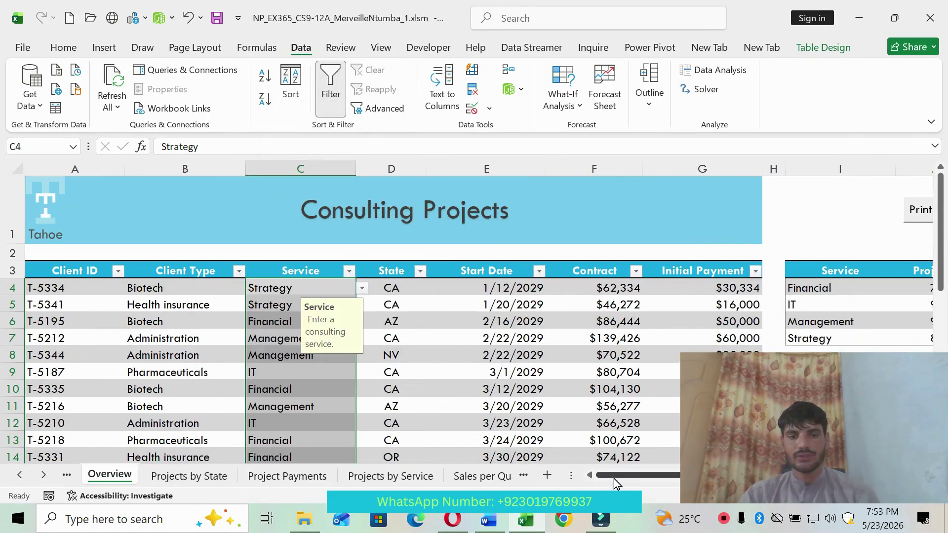
{"action": "scroll", "coordinate": [304, 363], "scroll_direction": "down", "scroll_amount": 5}
{"action": "scroll", "coordinate": [304, 363], "scroll_direction": "down", "scroll_amount": 2}
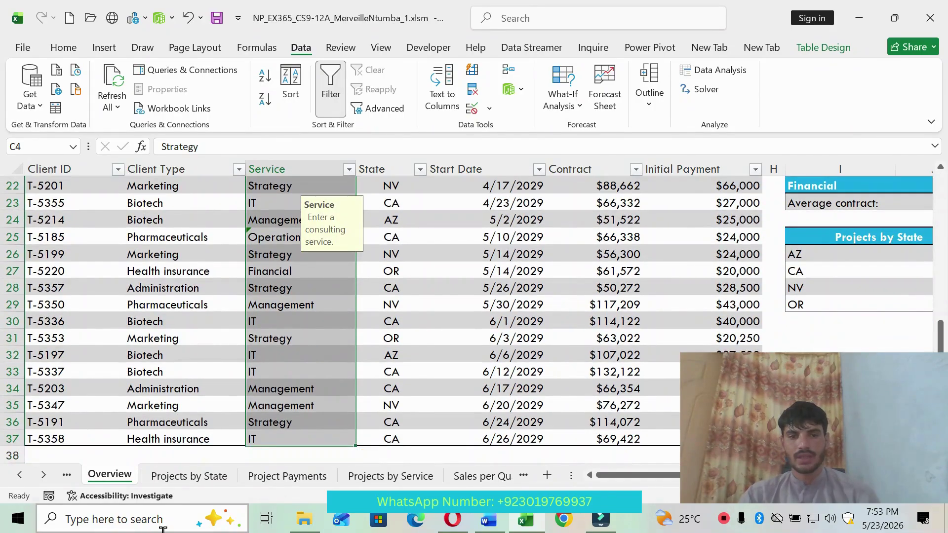
{"action": "left_click", "coordinate": [489, 108]}
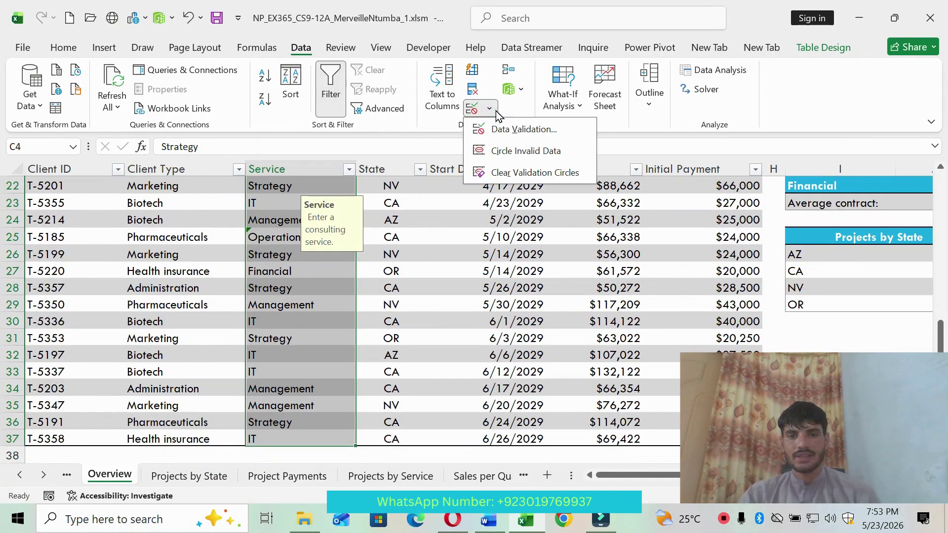
{"action": "left_click", "coordinate": [523, 150]}
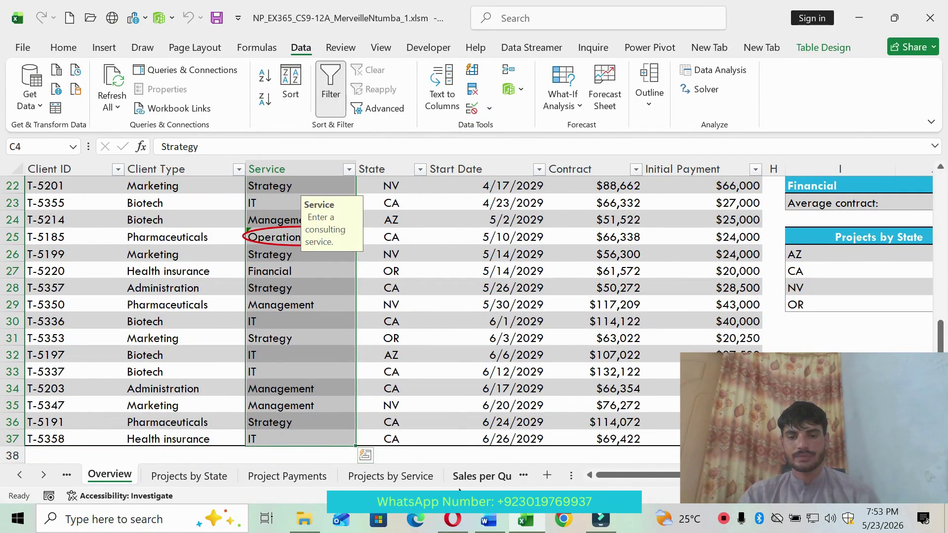
Return to the Word instructions and highlight step 3b, about changing the invalid entry to IT, in yellow
{"action": "left_click", "coordinate": [489, 519]}
{"action": "left_click_drag", "start_coordinate": [305, 405], "coordinate": [595, 406]}
{"action": "left_click", "coordinate": [658, 382]}
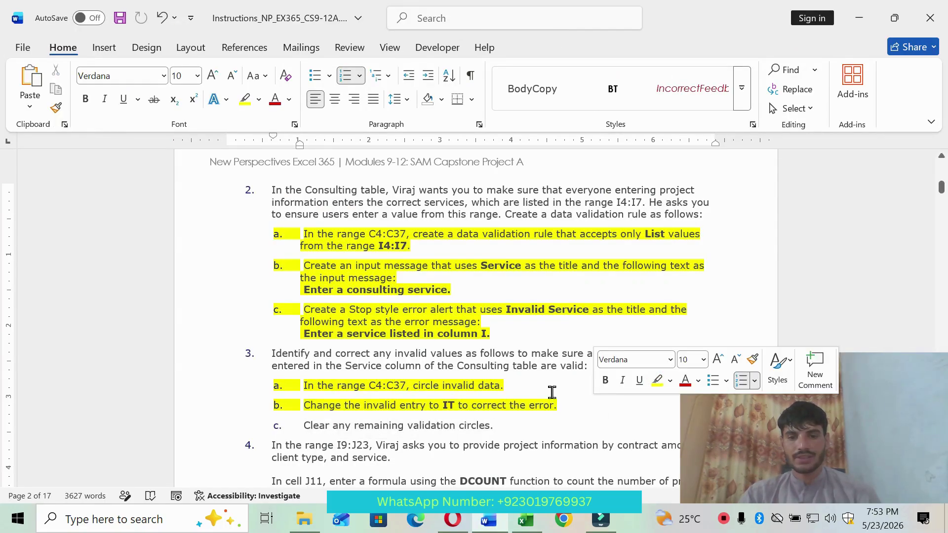
Switch to the Excel workbook and change the circled service entry in cell C25 to IT
{"action": "left_click", "coordinate": [525, 519]}
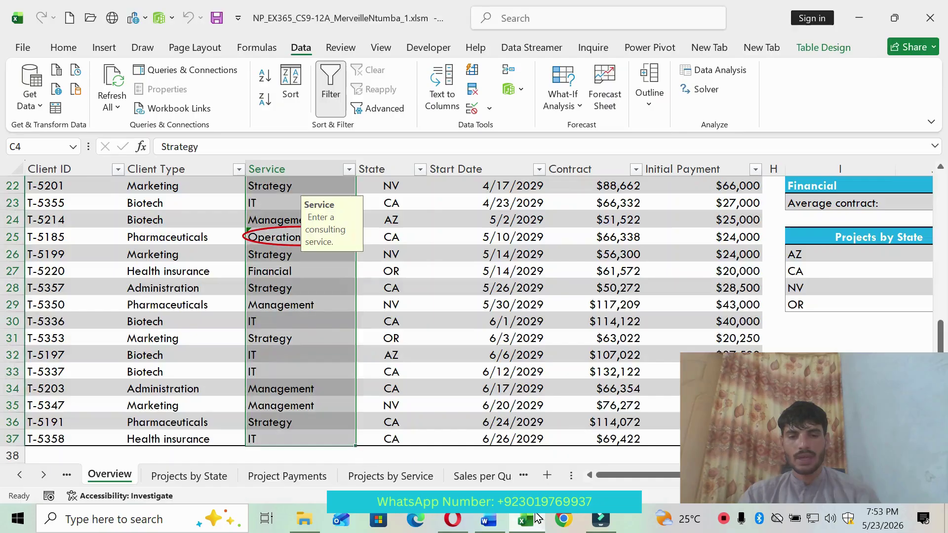
{"action": "left_click", "coordinate": [287, 239]}
{"action": "left_click", "coordinate": [362, 238]}
{"action": "left_click", "coordinate": [281, 266]}
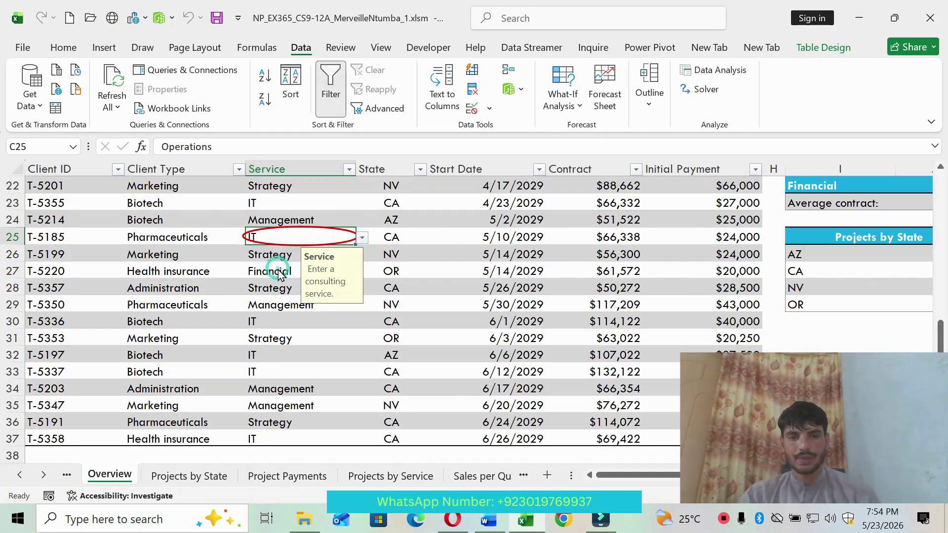
Clear the remaining validation circles from the Overview worksheet
{"action": "left_click", "coordinate": [489, 109]}
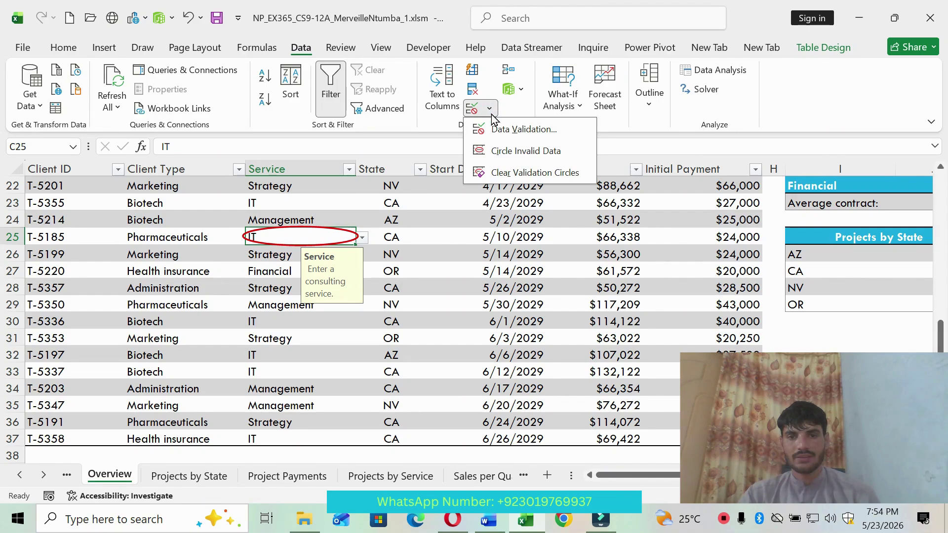
{"action": "left_click", "coordinate": [521, 170]}
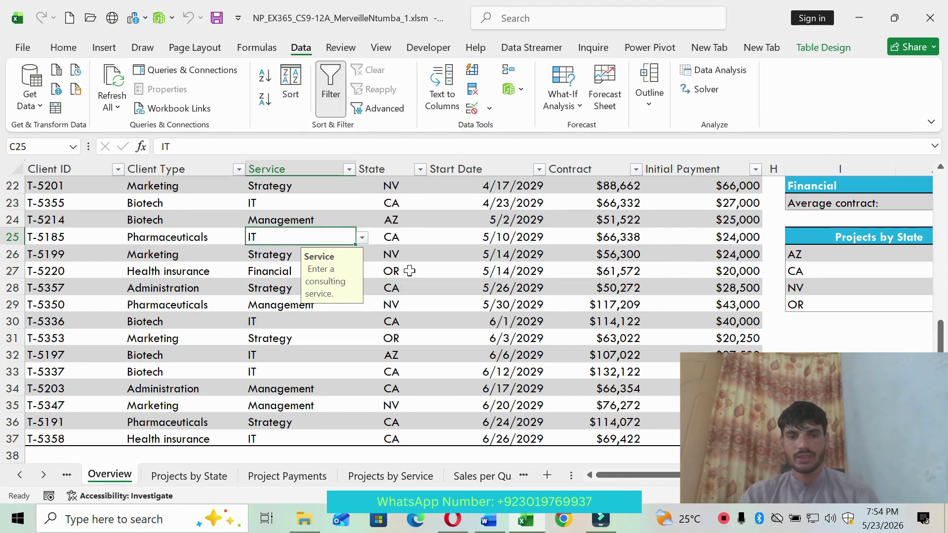
{"action": "left_click", "coordinate": [309, 316]}
Highlight step 3c, about clearing validation circles, in yellow in the Word instructions, and return to the Excel workbook
{"action": "left_click", "coordinate": [489, 520]}
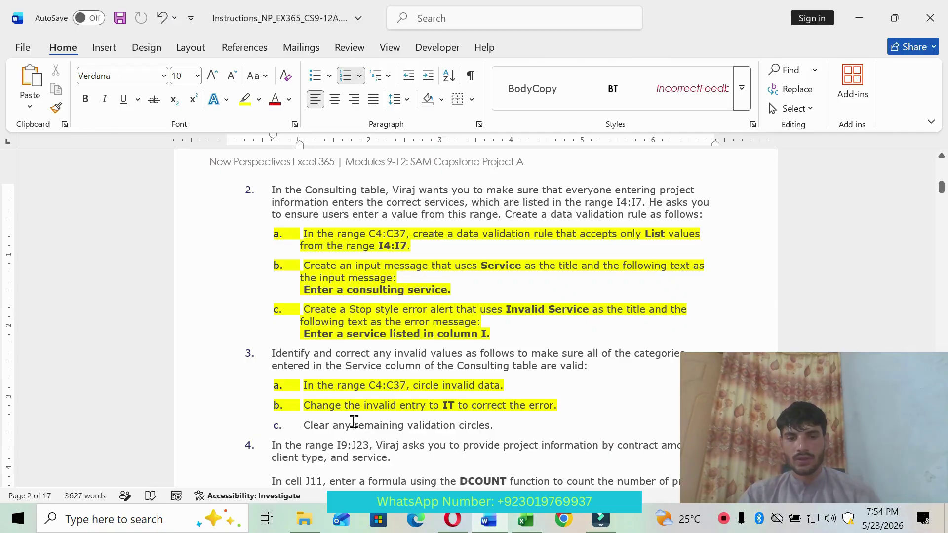
{"action": "left_click_drag", "start_coordinate": [304, 426], "coordinate": [513, 430]}
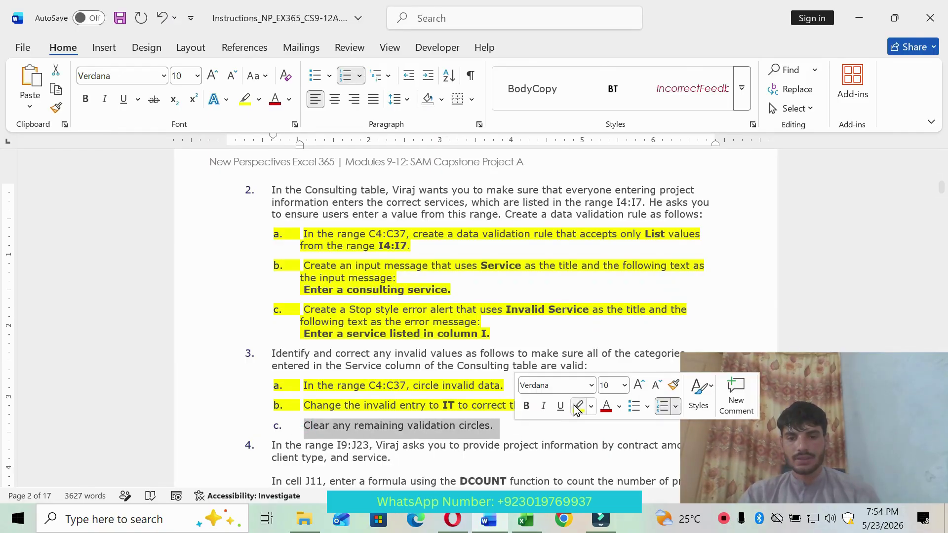
{"action": "left_click", "coordinate": [577, 407]}
{"action": "left_click", "coordinate": [526, 520]}
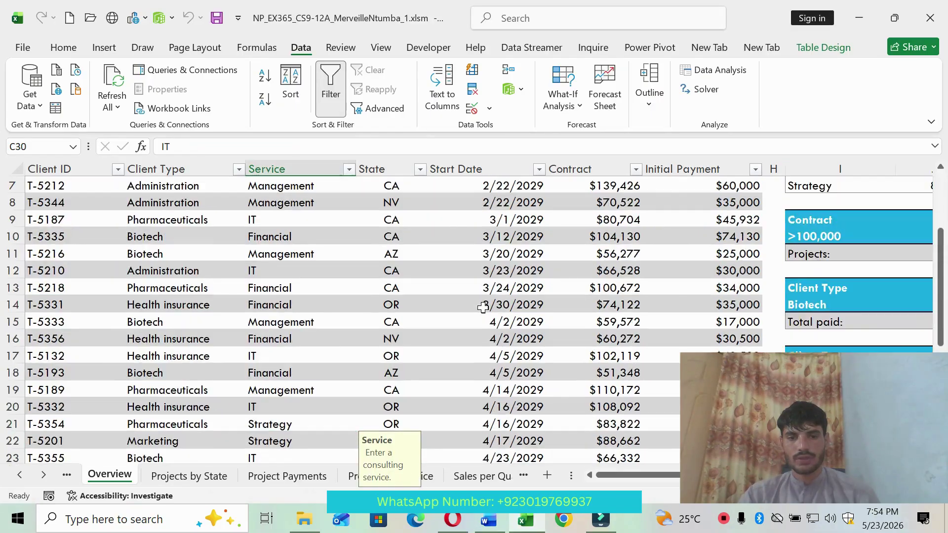
Switch to the Word instructions and highlight step 4's paragraph about the DCOUNT formula in cell J11 in yellow
{"action": "scroll", "coordinate": [483, 307], "scroll_direction": "up", "scroll_amount": 2}
{"action": "left_click", "coordinate": [488, 519]}
{"action": "scroll", "coordinate": [448, 433], "scroll_direction": "down", "scroll_amount": 1}
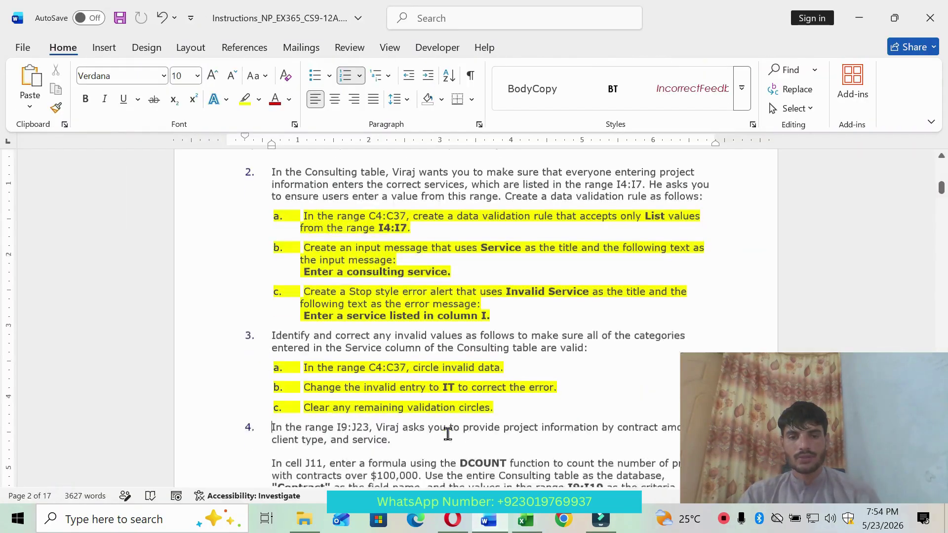
{"action": "scroll", "coordinate": [447, 434], "scroll_direction": "down", "scroll_amount": 2}
{"action": "scroll", "coordinate": [308, 381], "scroll_direction": "down", "scroll_amount": 2}
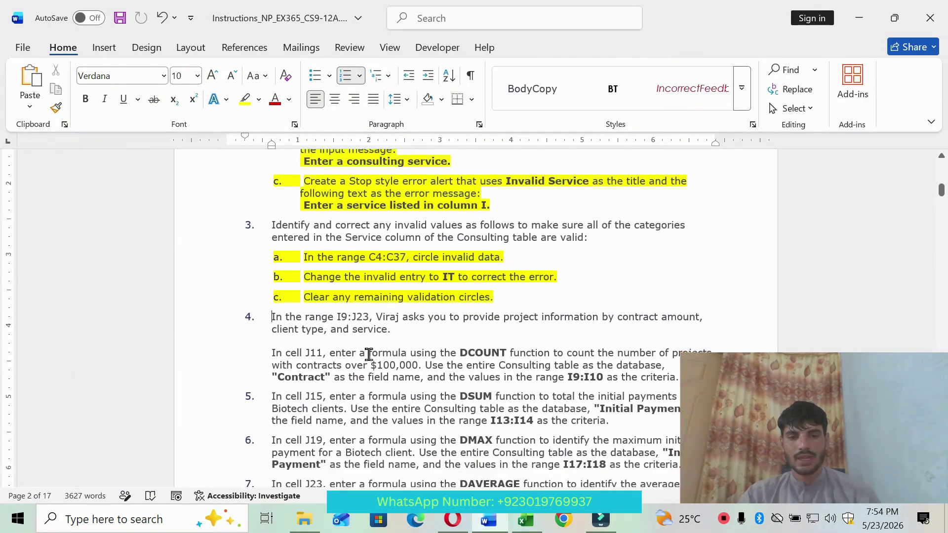
{"action": "left_click_drag", "start_coordinate": [271, 303], "coordinate": [691, 327]}
{"action": "left_click", "coordinate": [753, 304]}
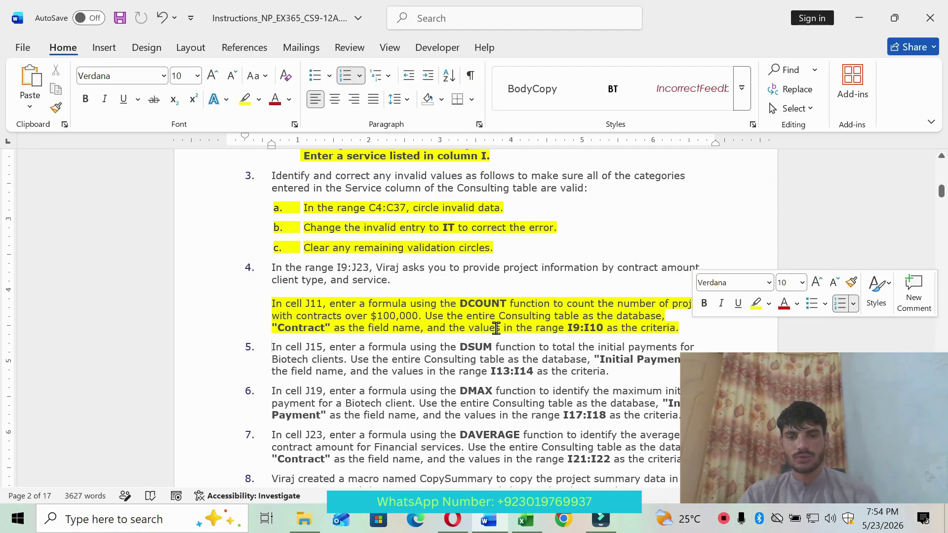
Switch to the Excel workbook, start a DCOUNT formula in cell J11 of Overview, and open its function arguments
{"action": "left_click", "coordinate": [526, 520]}
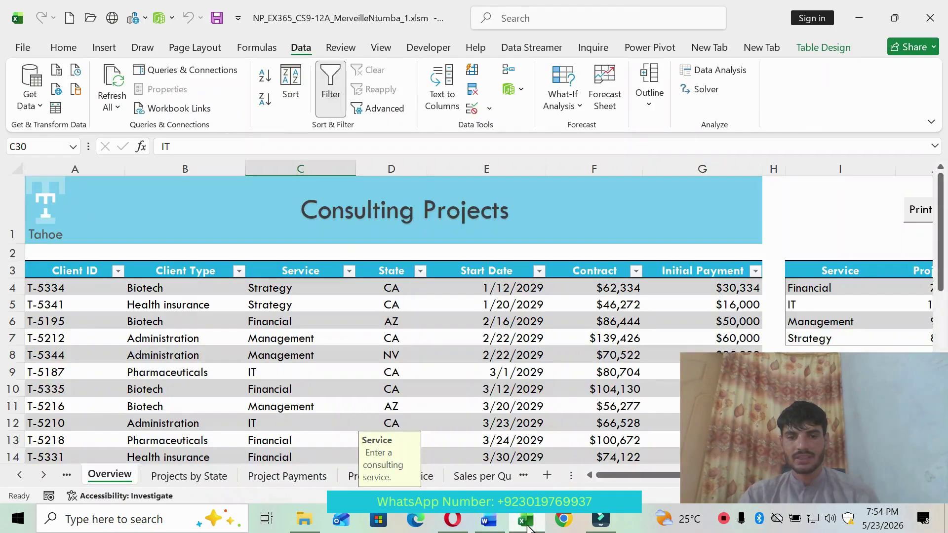
{"action": "scroll", "coordinate": [610, 489], "scroll_direction": "right", "scroll_amount": 5}
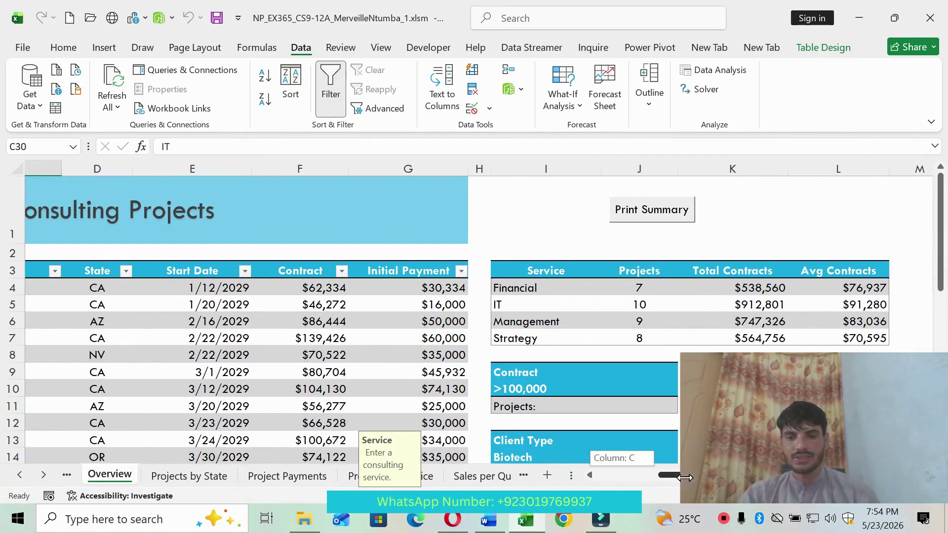
{"action": "scroll", "coordinate": [613, 262], "scroll_direction": "down", "scroll_amount": 2}
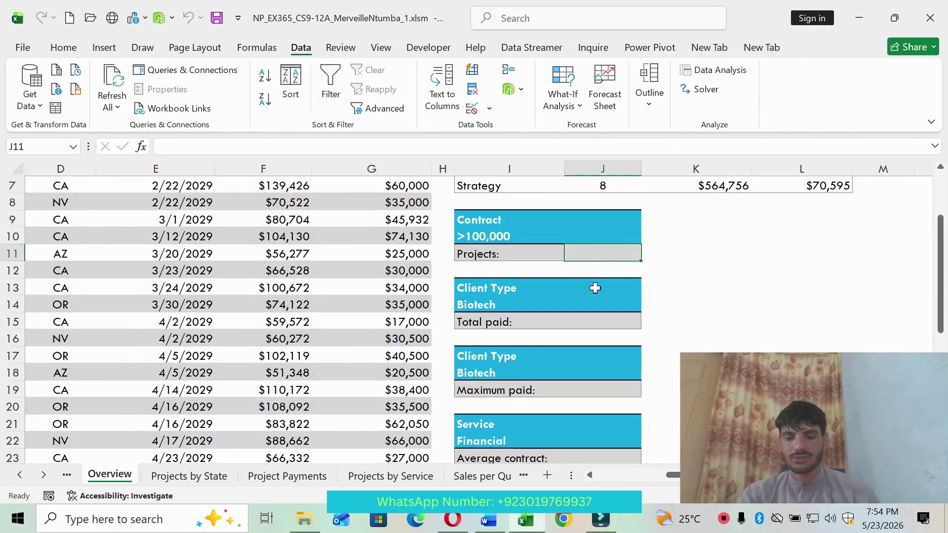
{"action": "type", "text": "=DC"}
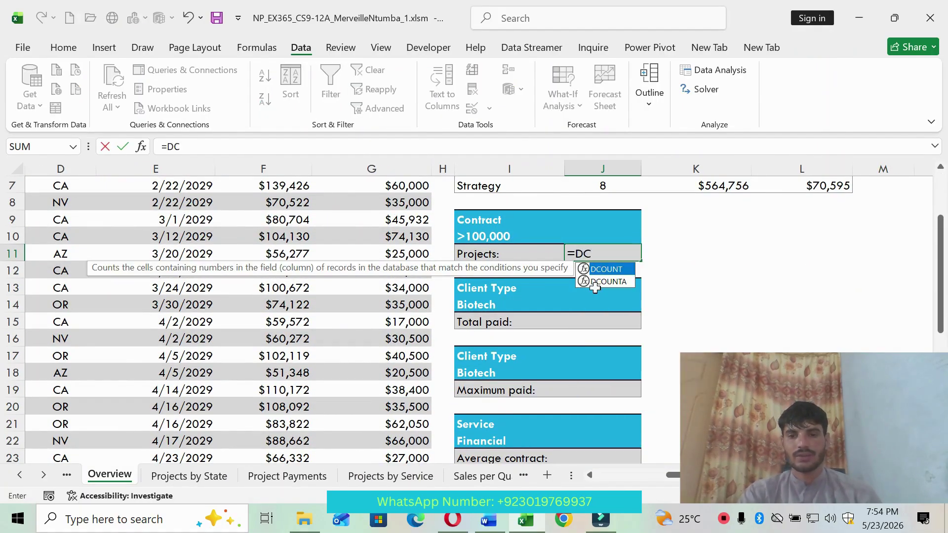
{"action": "double_click", "coordinate": [595, 273]}
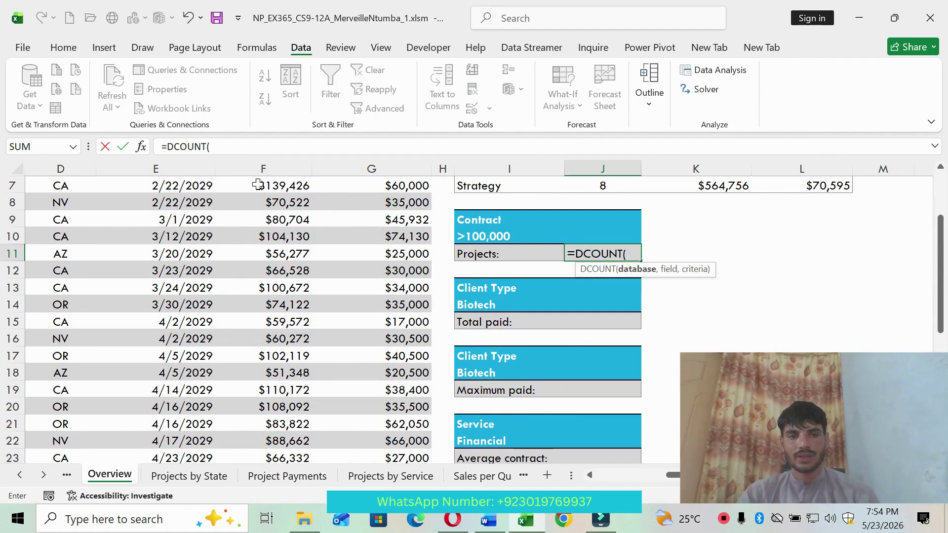
{"action": "left_click", "coordinate": [143, 148]}
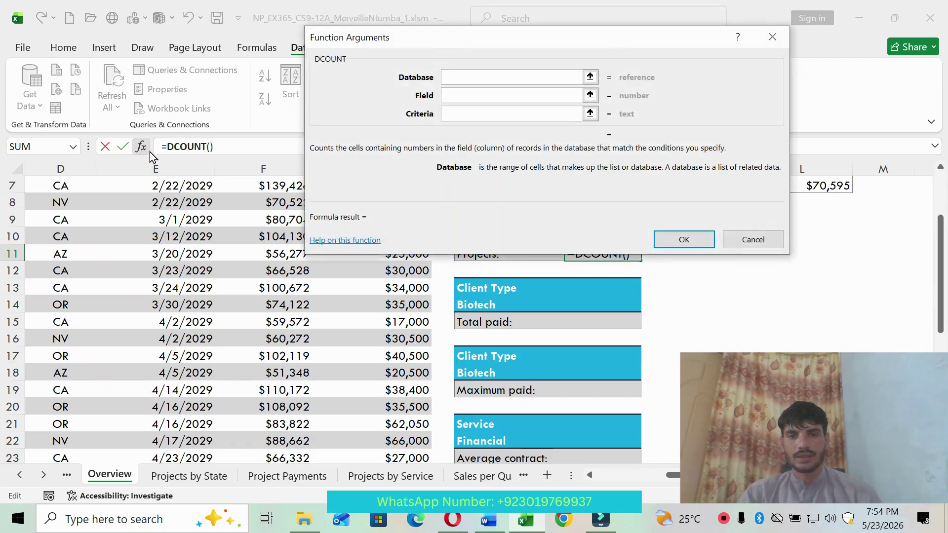
Check the DCOUNT instruction in Word, and set the function's database to the entire Consulting table including headers, Consulting[#All]
{"action": "left_click", "coordinate": [489, 519]}
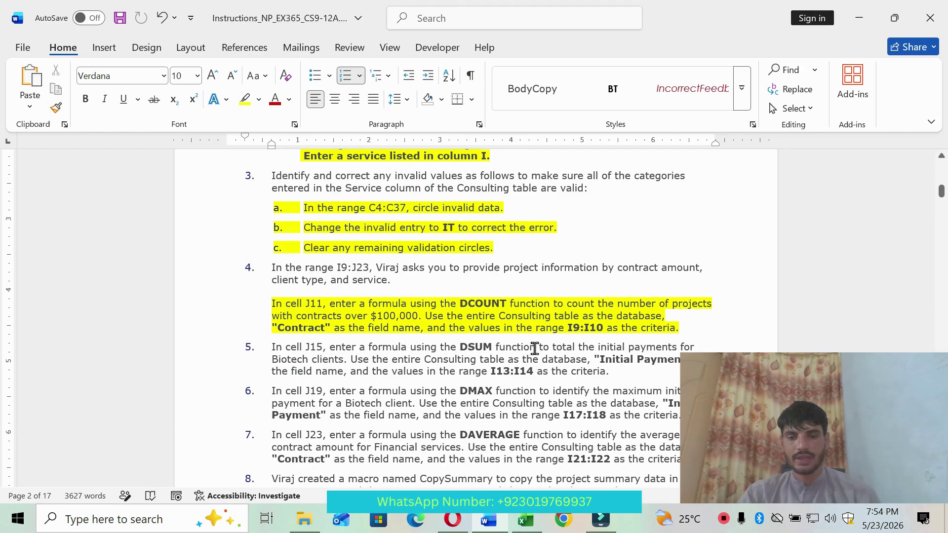
{"action": "left_click", "coordinate": [525, 520]}
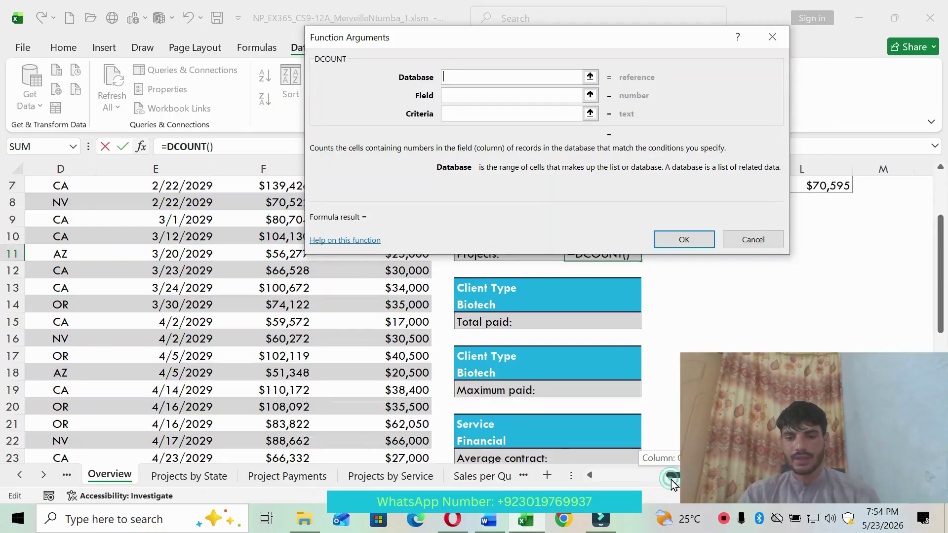
{"action": "scroll", "coordinate": [346, 321], "scroll_direction": "left", "scroll_amount": 5}
{"action": "scroll", "coordinate": [103, 288], "scroll_direction": "up", "scroll_amount": 2}
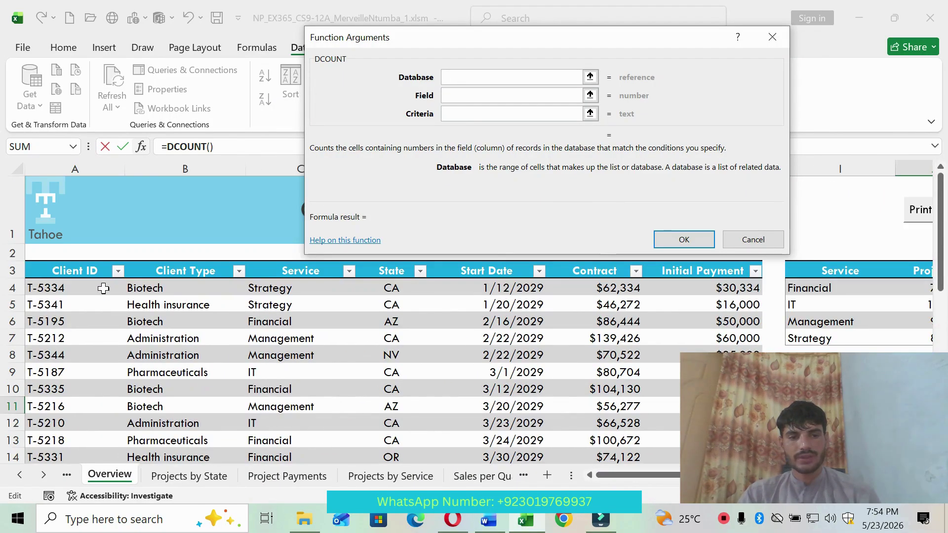
{"action": "left_click_drag", "start_coordinate": [74, 270], "coordinate": [681, 417]}
Copy "Contract" with its quotation marks from the Word instructions and paste it as the DCOUNT field argument in Excel
{"action": "left_click", "coordinate": [458, 97]}
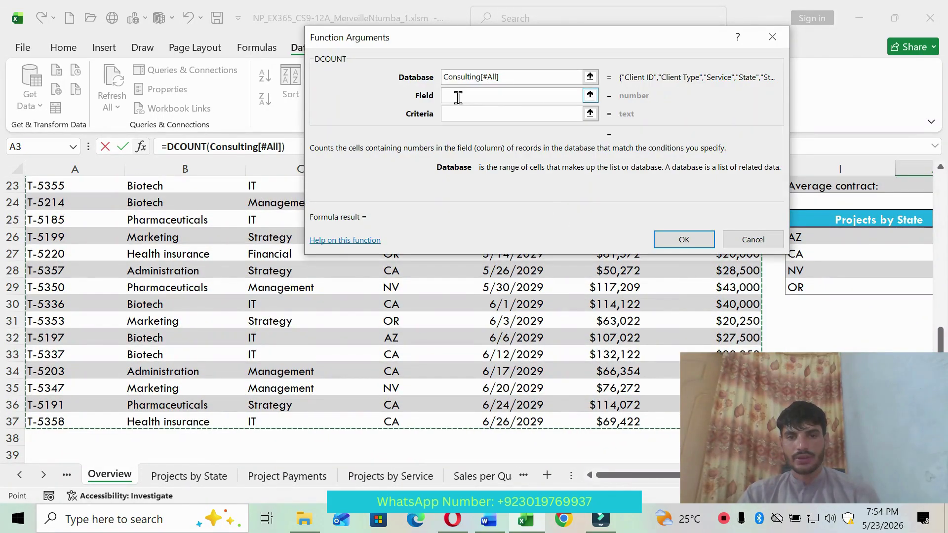
{"action": "left_click", "coordinate": [458, 97]}
{"action": "left_click", "coordinate": [491, 519]}
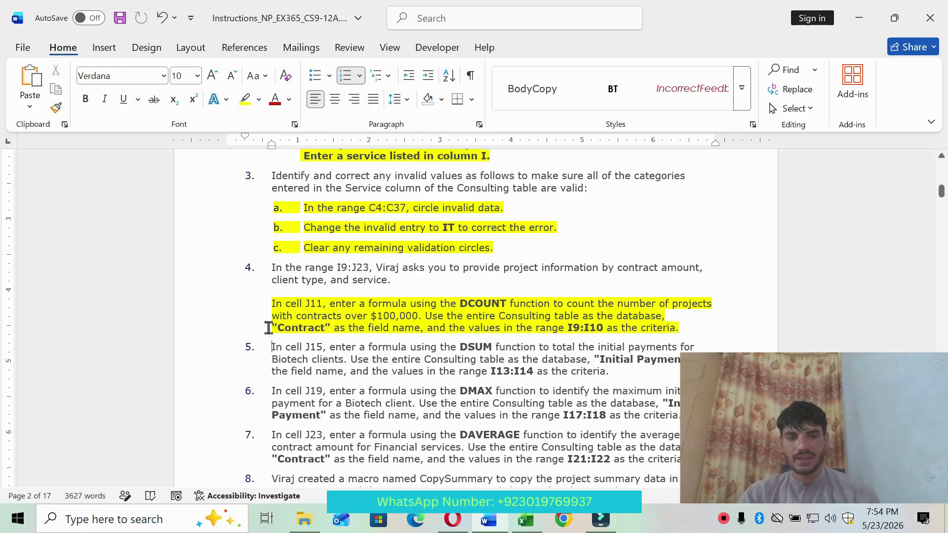
{"action": "left_click_drag", "start_coordinate": [268, 328], "coordinate": [332, 325]}
{"action": "key", "text": "ctrl+c"}
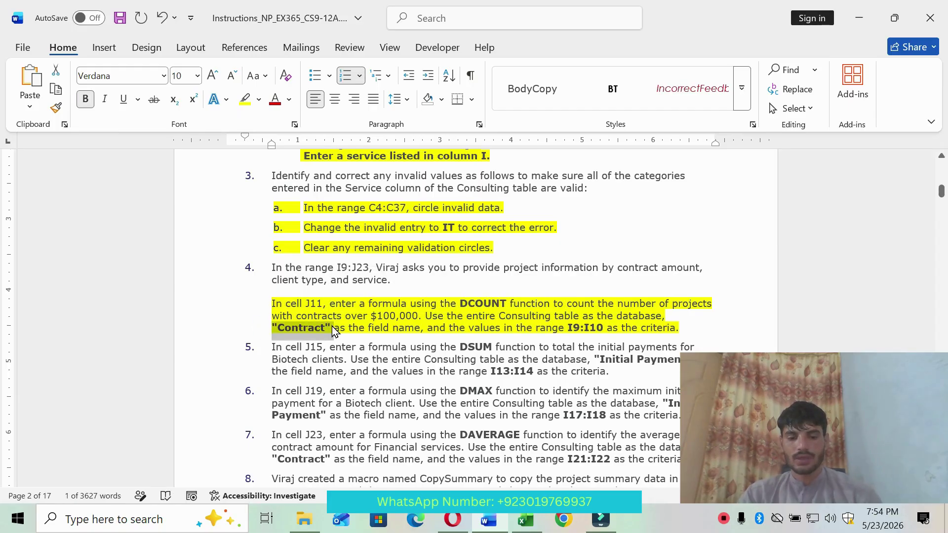
{"action": "left_click", "coordinate": [535, 525]}
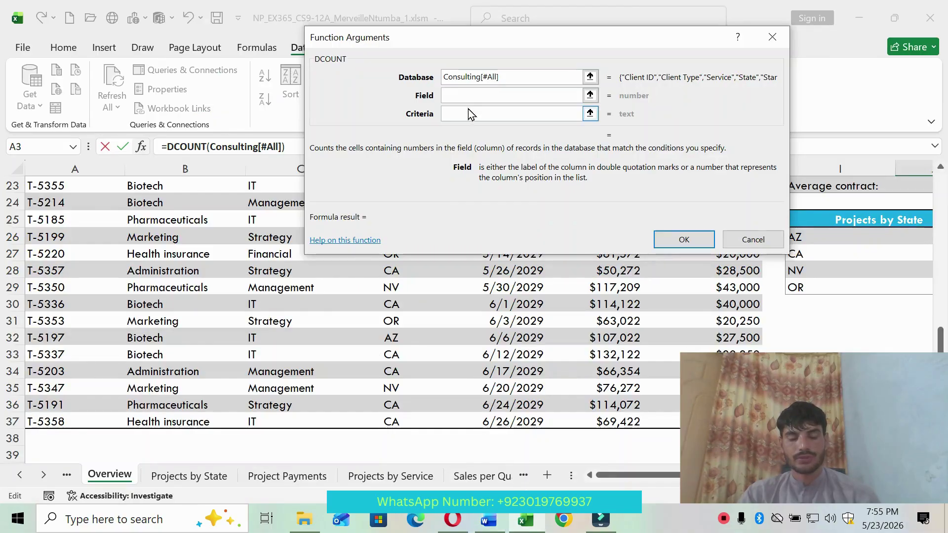
{"action": "key", "text": "ctrl+v"}
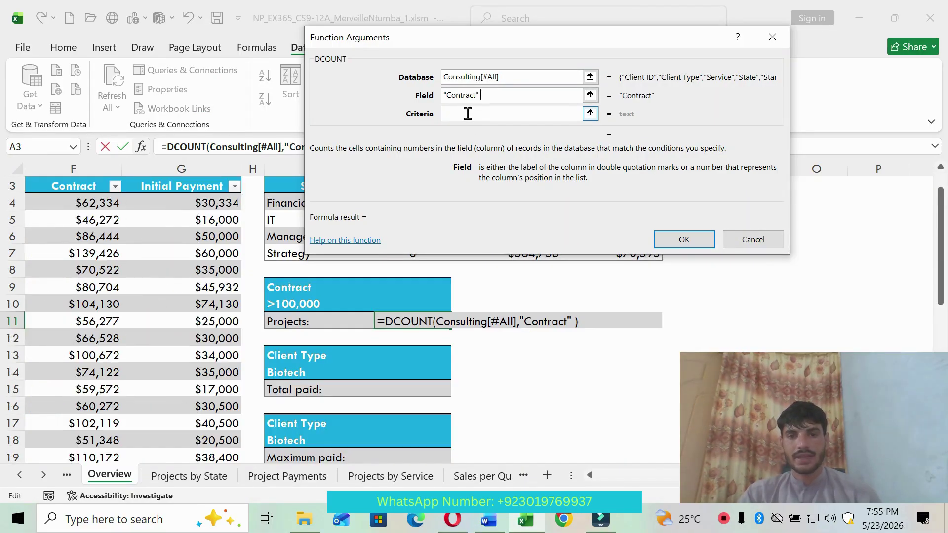
Set the DCOUNT criteria to the range I9:I10 and complete the formula in cell J11
{"action": "left_click", "coordinate": [468, 113]}
{"action": "left_click", "coordinate": [489, 519]}
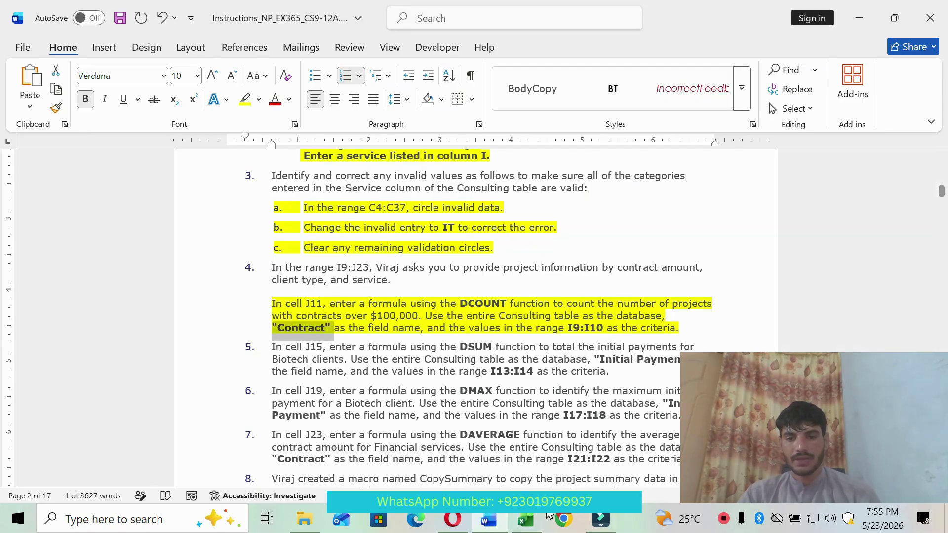
{"action": "left_click", "coordinate": [526, 520]}
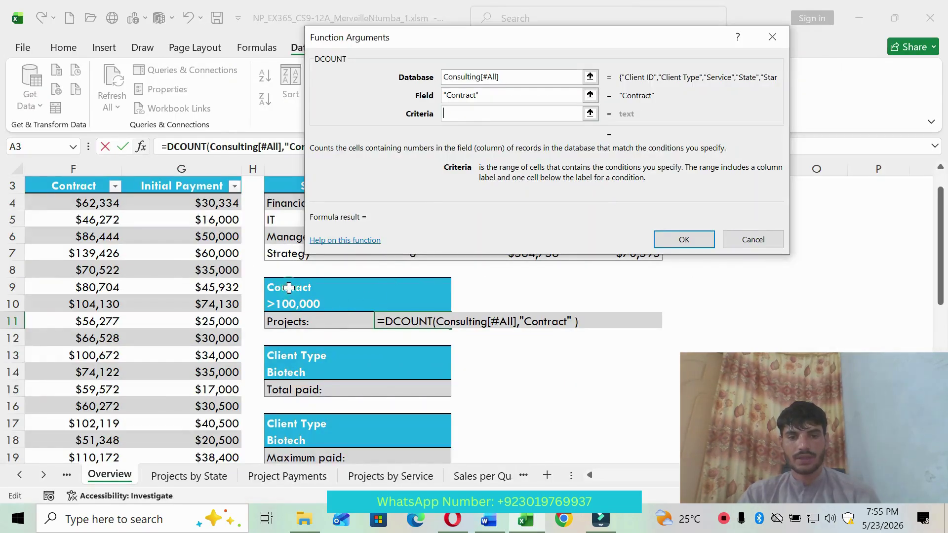
{"action": "left_click_drag", "start_coordinate": [288, 287], "coordinate": [291, 306]}
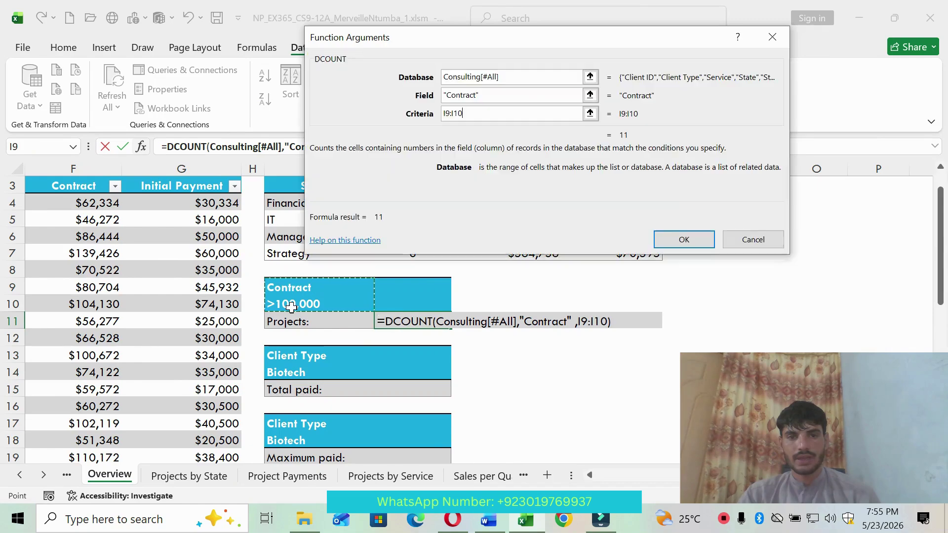
{"action": "left_click", "coordinate": [671, 238]}
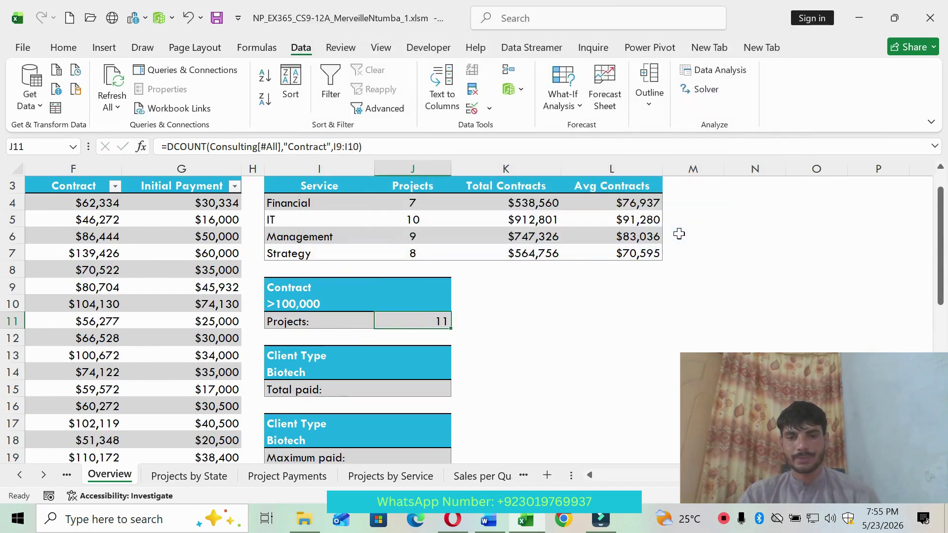
Return to the Word instructions and highlight step 5, about the DSUM formula in cell J15, in yellow
{"action": "left_click", "coordinate": [488, 520]}
{"action": "scroll", "coordinate": [401, 362], "scroll_direction": "down", "scroll_amount": 2}
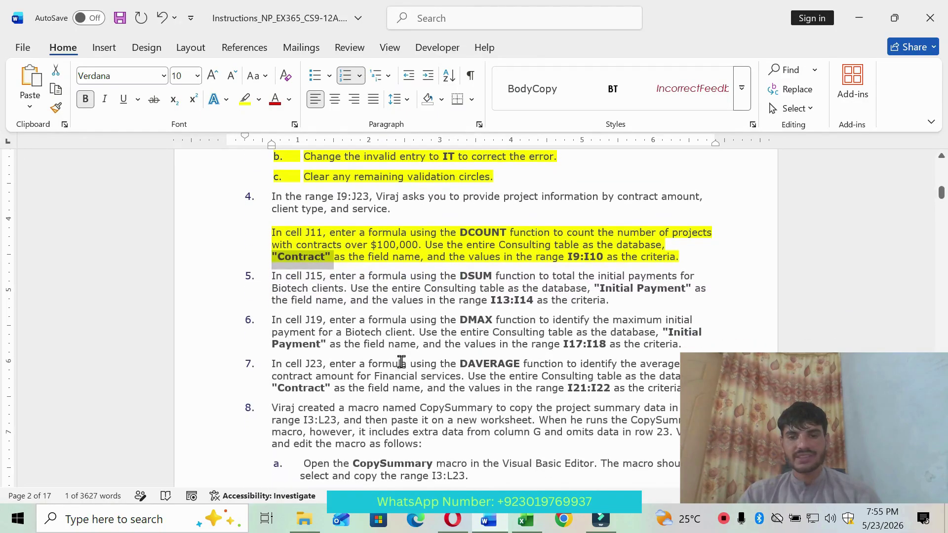
{"action": "left_click_drag", "start_coordinate": [276, 280], "coordinate": [647, 307]}
{"action": "left_click", "coordinate": [715, 288]}
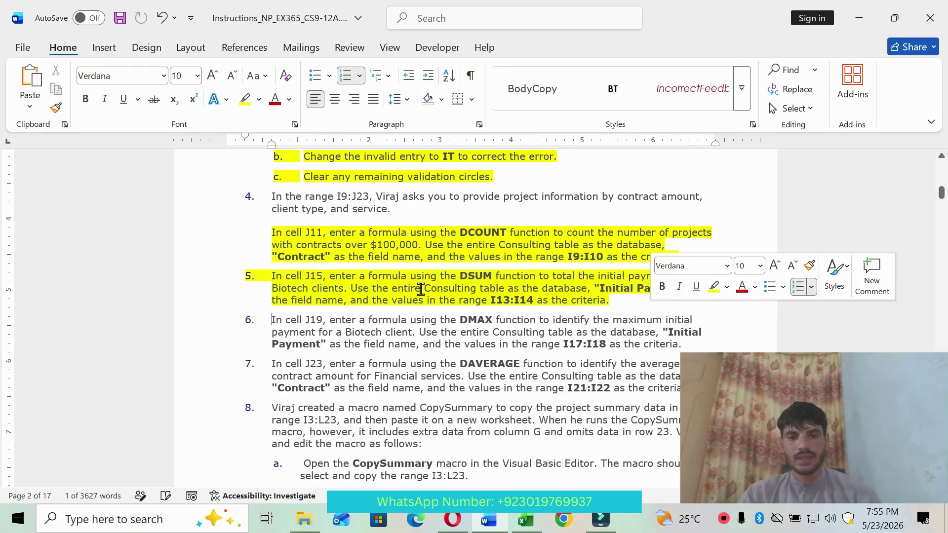
{"action": "left_click", "coordinate": [405, 291]}
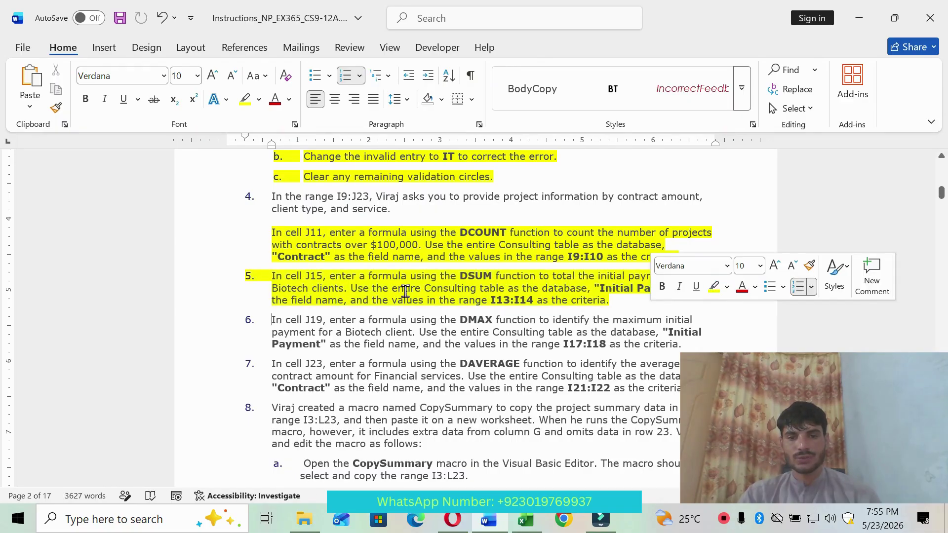
Switch to the Excel workbook, start a DSUM formula in cell J15, and open its function arguments
{"action": "mouse_move", "coordinate": [526, 520]}
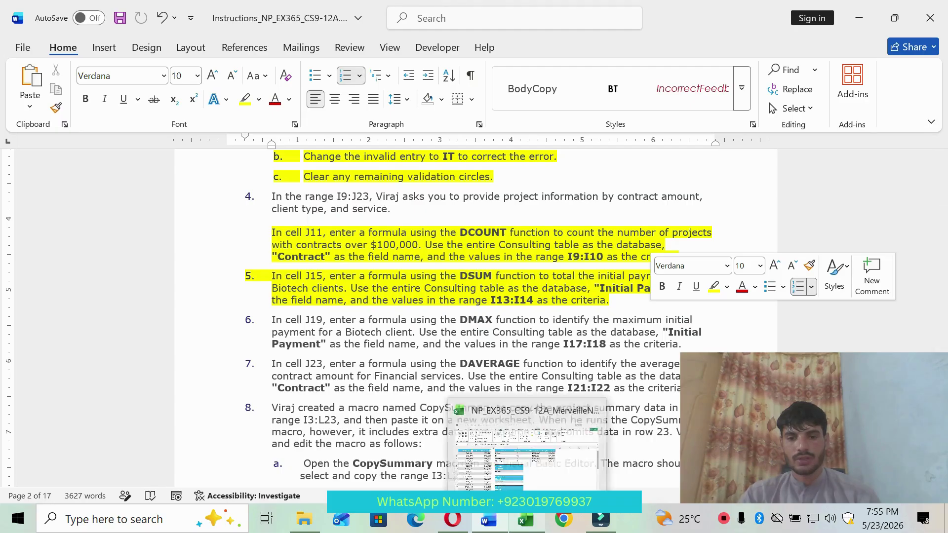
{"action": "left_click", "coordinate": [525, 410]}
{"action": "left_click", "coordinate": [431, 390]}
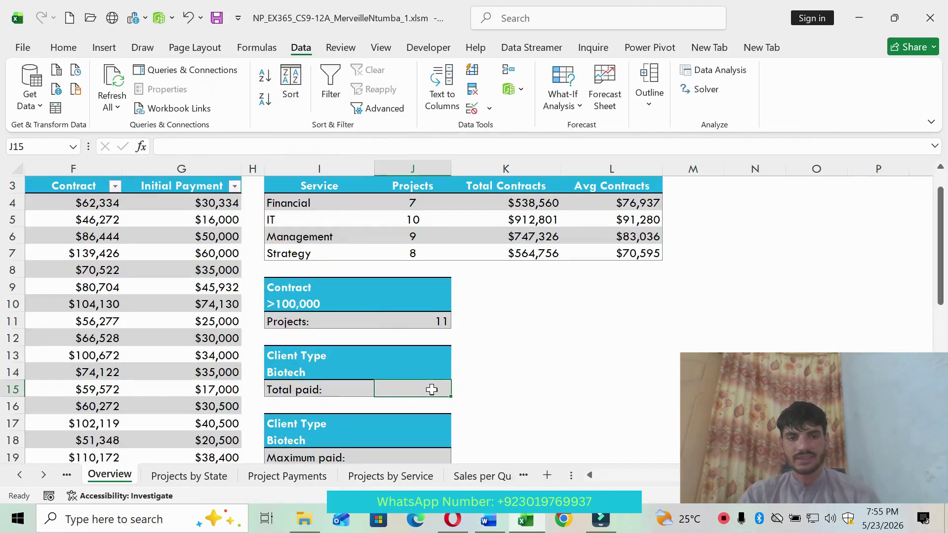
{"action": "type", "text": "=DS"}
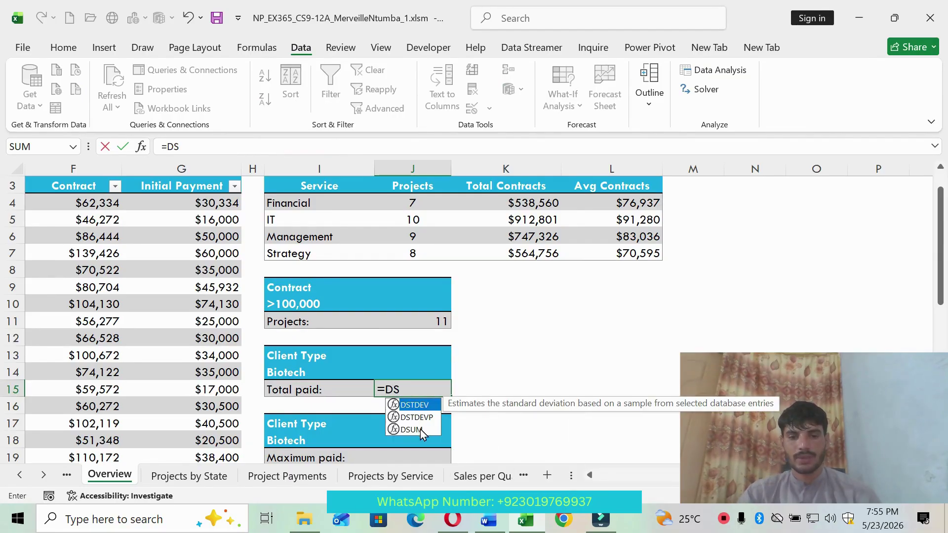
{"action": "double_click", "coordinate": [414, 430]}
{"action": "left_click", "coordinate": [140, 146]}
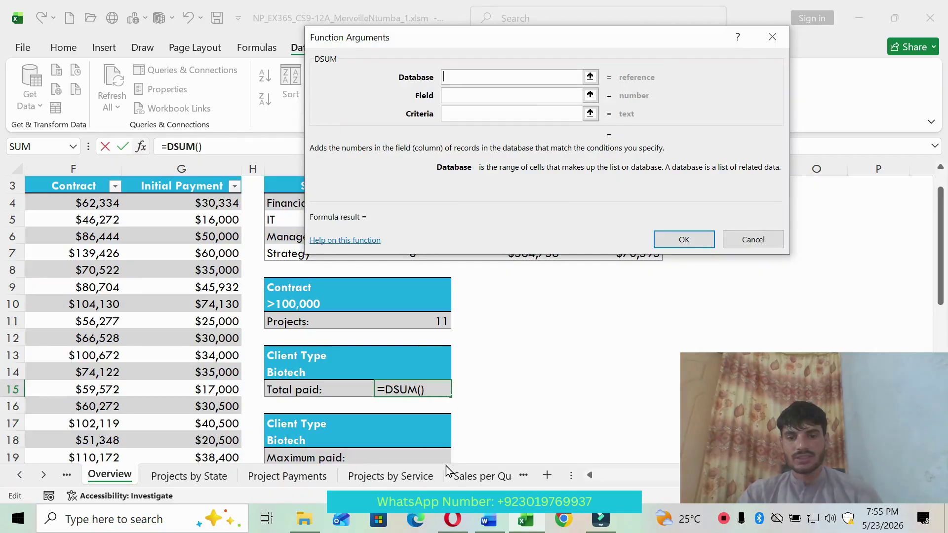
Check step 5 in Word, and set the DSUM database to the entire Consulting table including headers, Consulting[#All]
{"action": "left_click", "coordinate": [489, 520]}
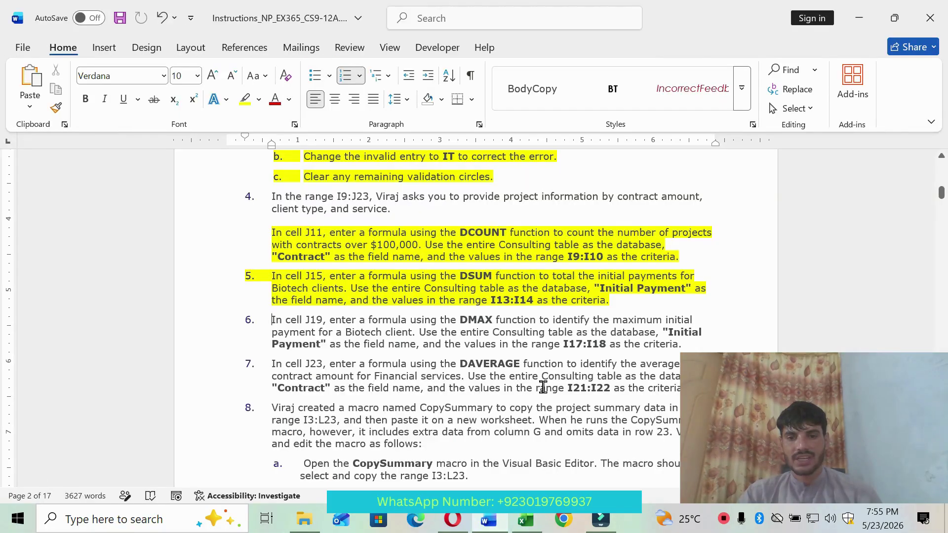
{"action": "left_click", "coordinate": [539, 515]}
{"action": "scroll", "coordinate": [626, 476], "scroll_direction": "left", "scroll_amount": 5}
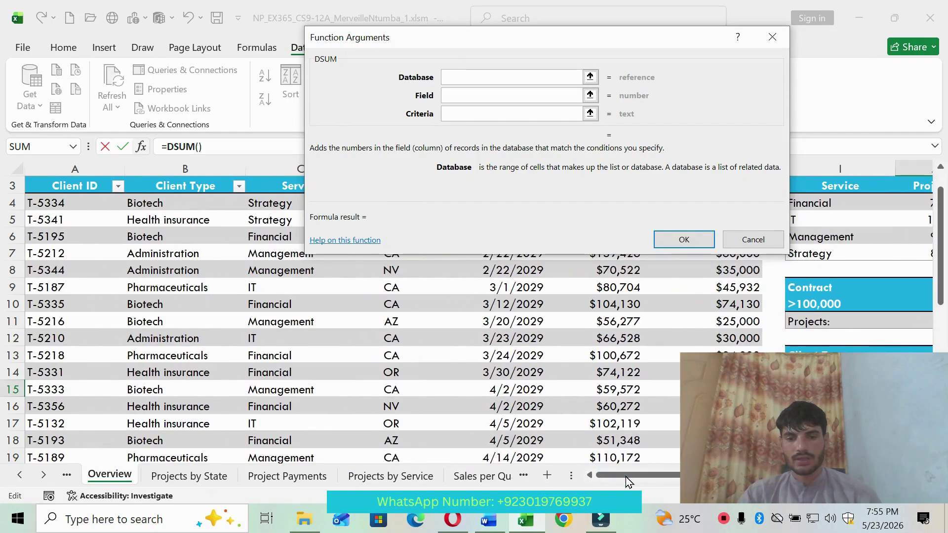
{"action": "scroll", "coordinate": [380, 321], "scroll_direction": "up", "scroll_amount": 1}
{"action": "left_click_drag", "start_coordinate": [74, 275], "coordinate": [521, 422]}
Copy "Initial Payment" with its quotation marks from the Word instructions into the DSUM field argument, and move on to the criteria argument
{"action": "left_click", "coordinate": [455, 96]}
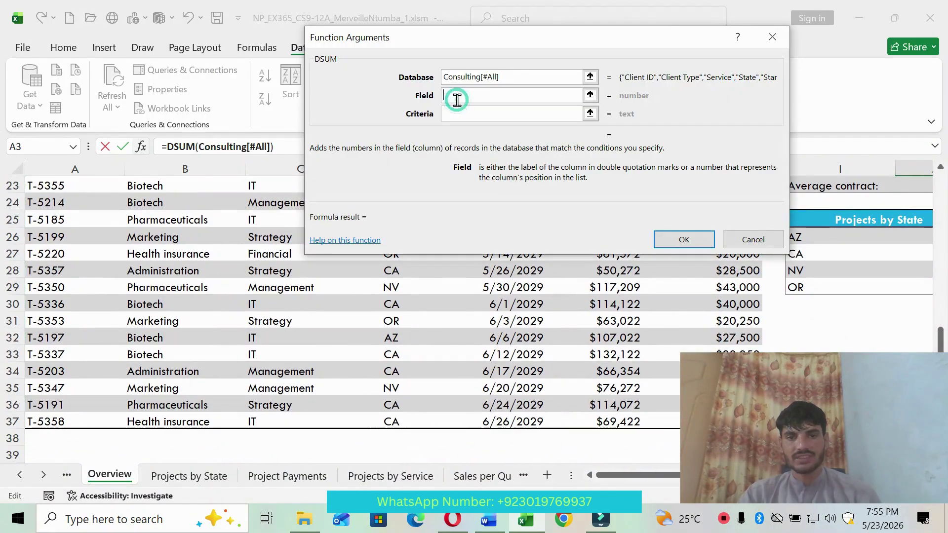
{"action": "left_click", "coordinate": [488, 519]}
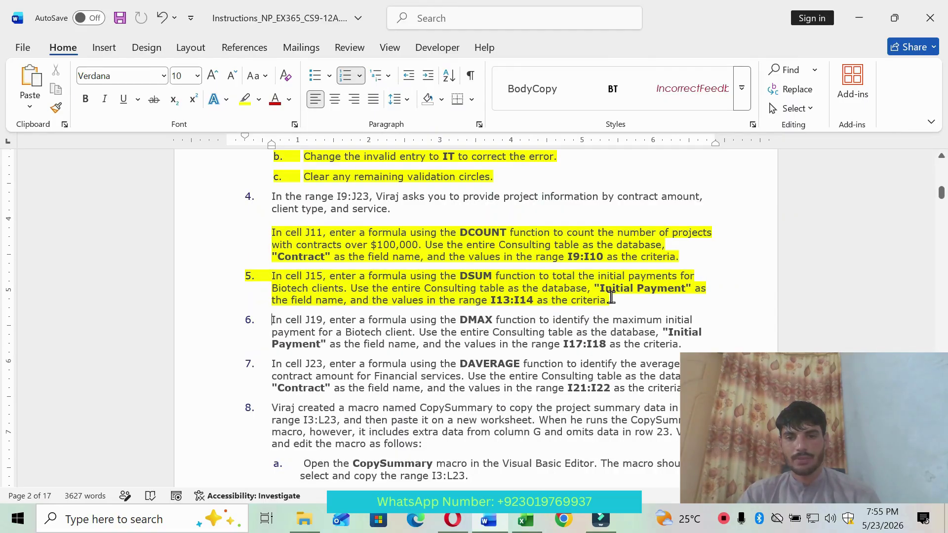
{"action": "left_click_drag", "start_coordinate": [595, 288], "coordinate": [691, 290]}
{"action": "key", "text": "ctrl+c"}
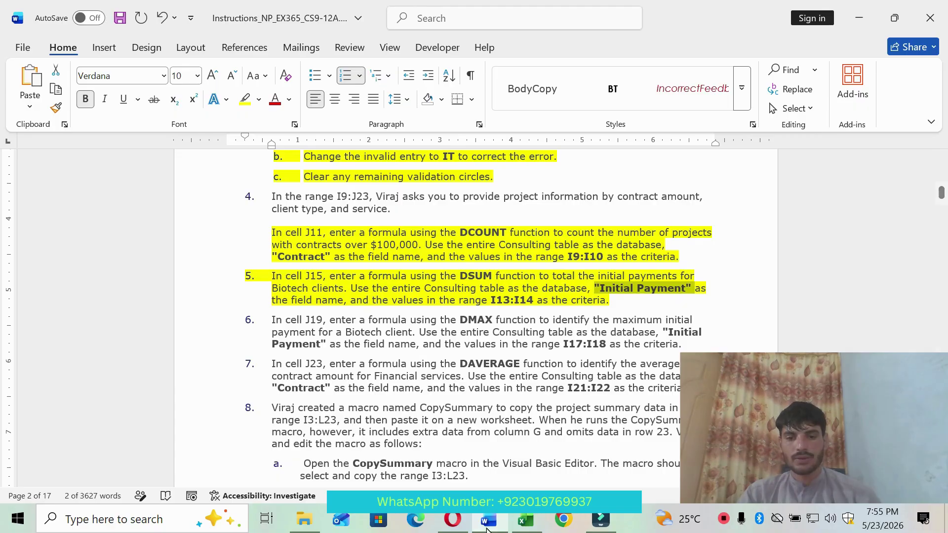
{"action": "left_click", "coordinate": [526, 519]}
{"action": "key", "text": "ctrl+v"}
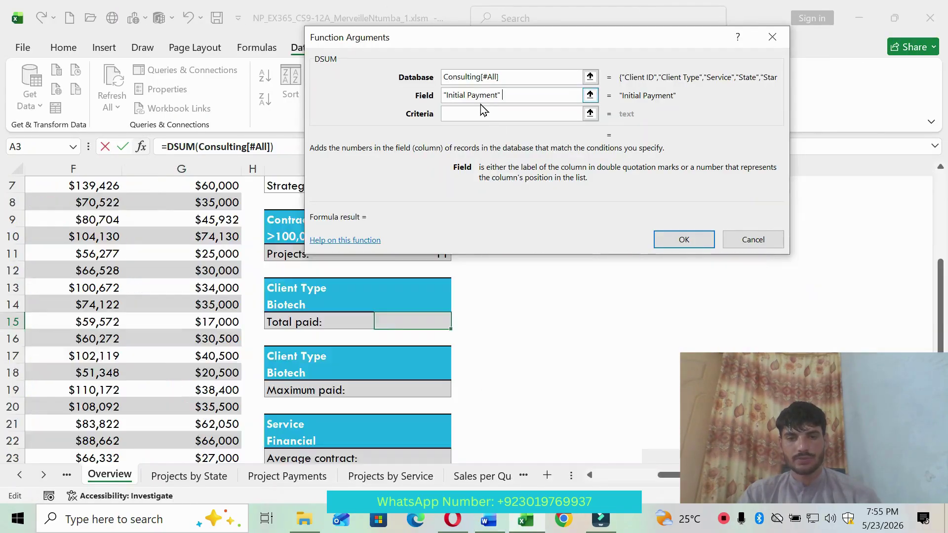
{"action": "left_click", "coordinate": [467, 113]}
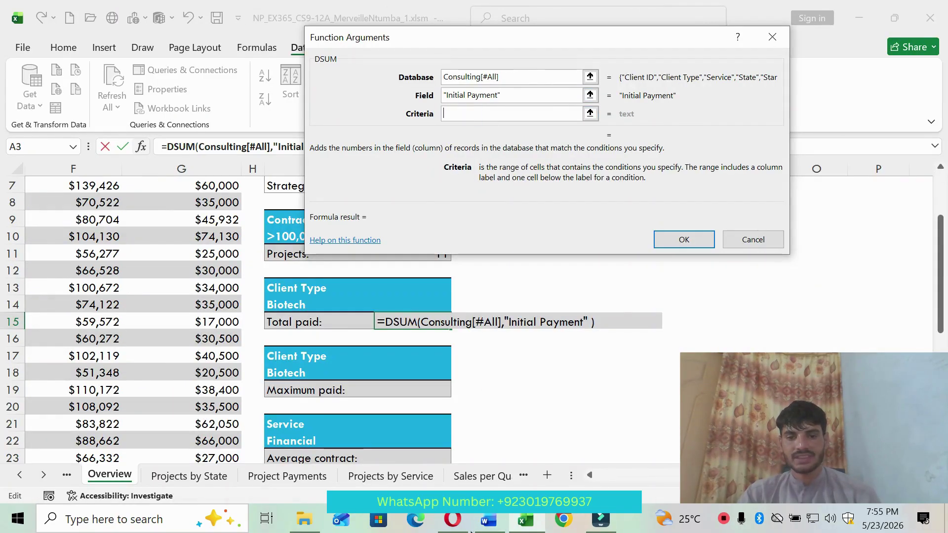
Check step 5 in Word, set the DSUM criteria to the range I13:I14 in Excel, and finish the formula in cell J15
{"action": "left_click", "coordinate": [489, 519]}
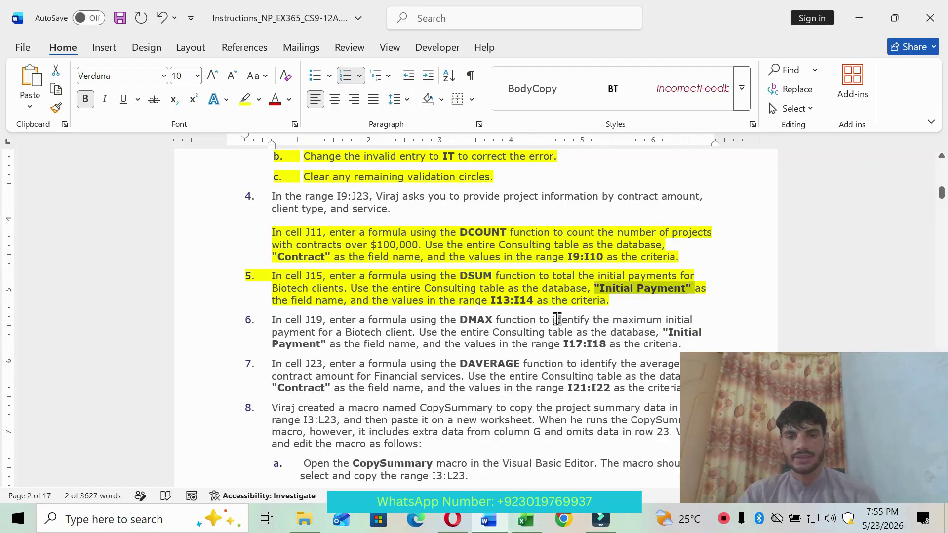
{"action": "left_click", "coordinate": [525, 519]}
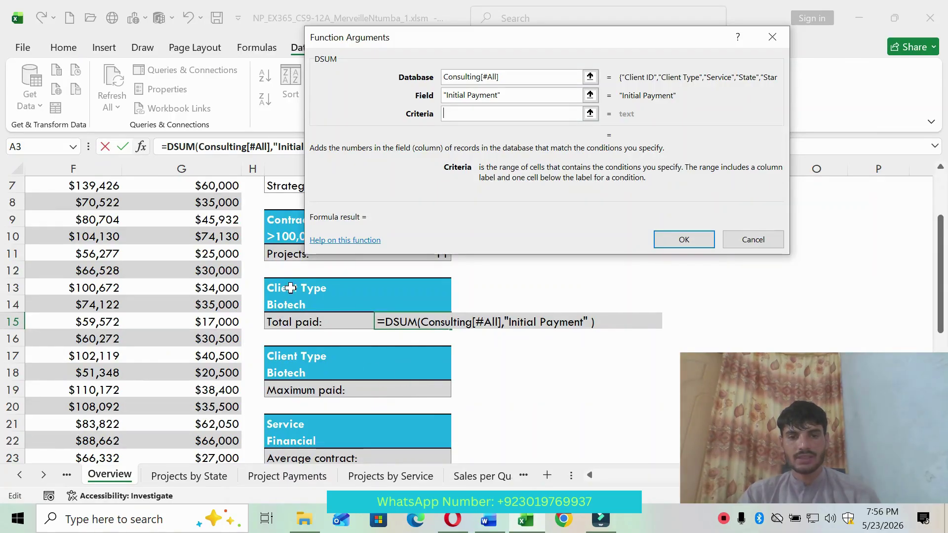
{"action": "left_click_drag", "start_coordinate": [290, 288], "coordinate": [292, 298]}
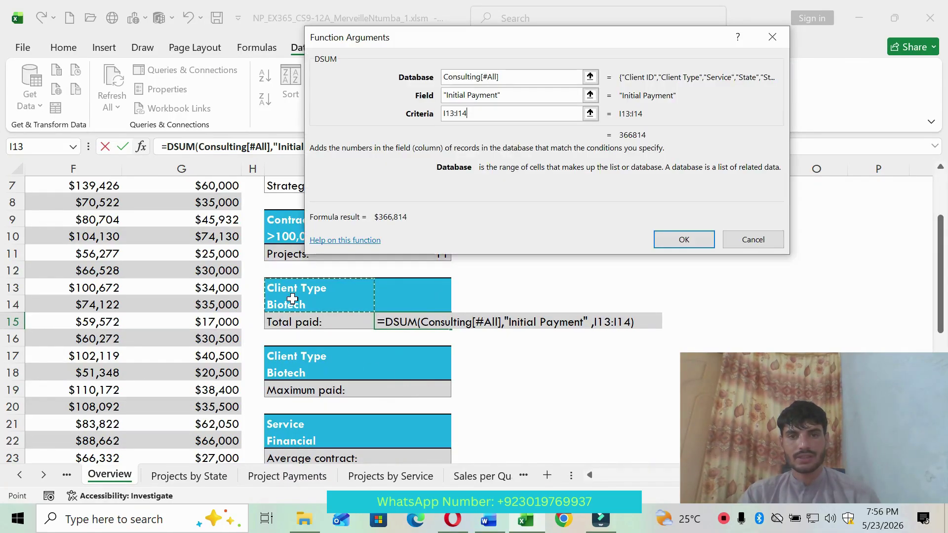
{"action": "left_click", "coordinate": [686, 240]}
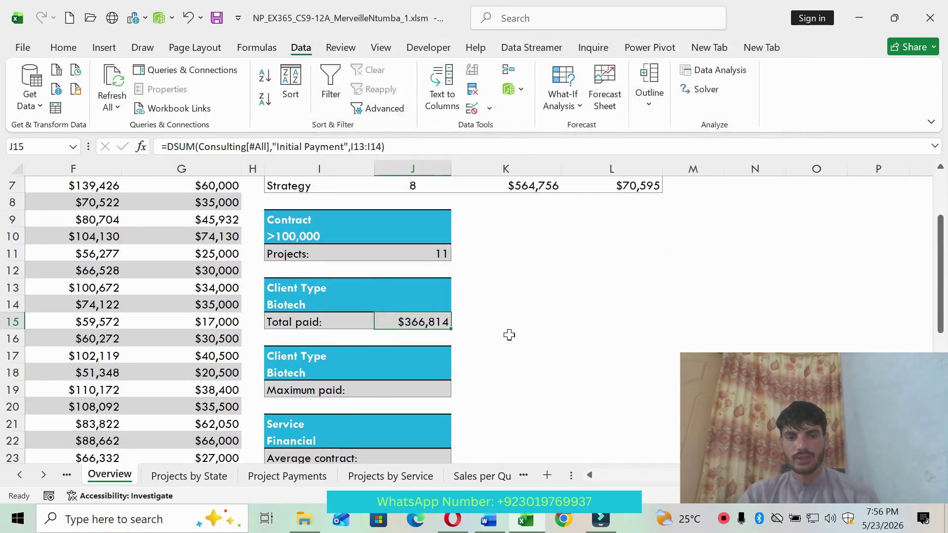
{"action": "left_click", "coordinate": [509, 334]}
Switch to the Word instructions and highlight step 6, about the DMAX formula in cell J19, in yellow
{"action": "left_click", "coordinate": [488, 519]}
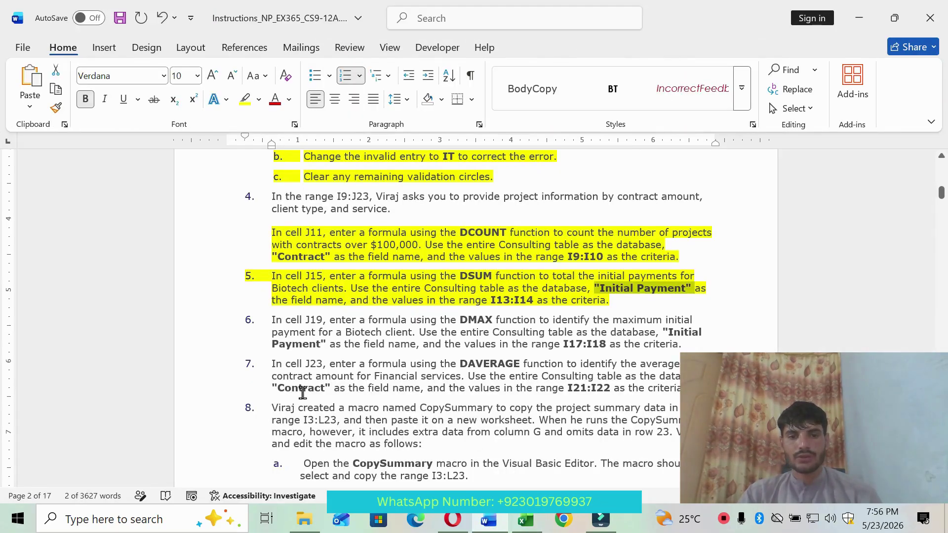
{"action": "left_click_drag", "start_coordinate": [270, 320], "coordinate": [698, 353]}
{"action": "left_click", "coordinate": [756, 330]}
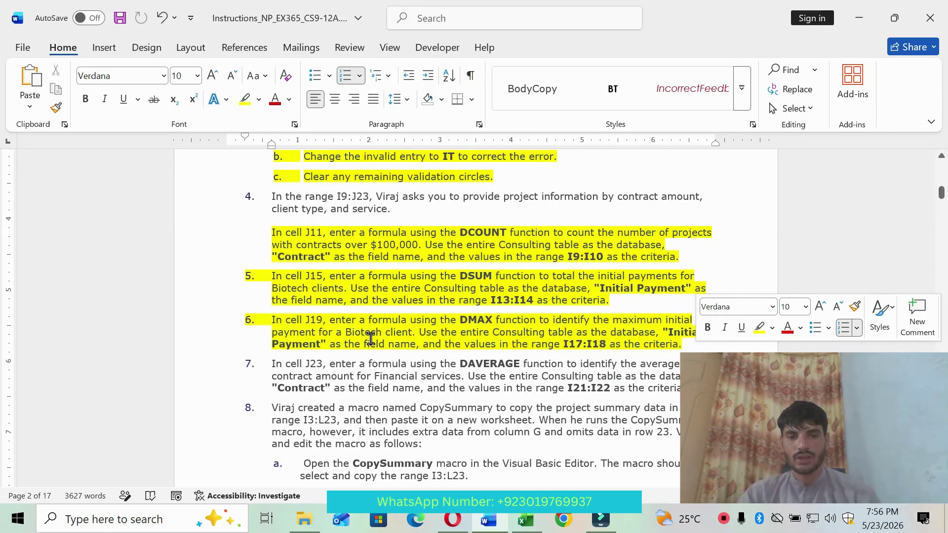
Switch to the Excel workbook and select cell J19, beside the Maximum paid label on Overview
{"action": "left_click", "coordinate": [526, 519]}
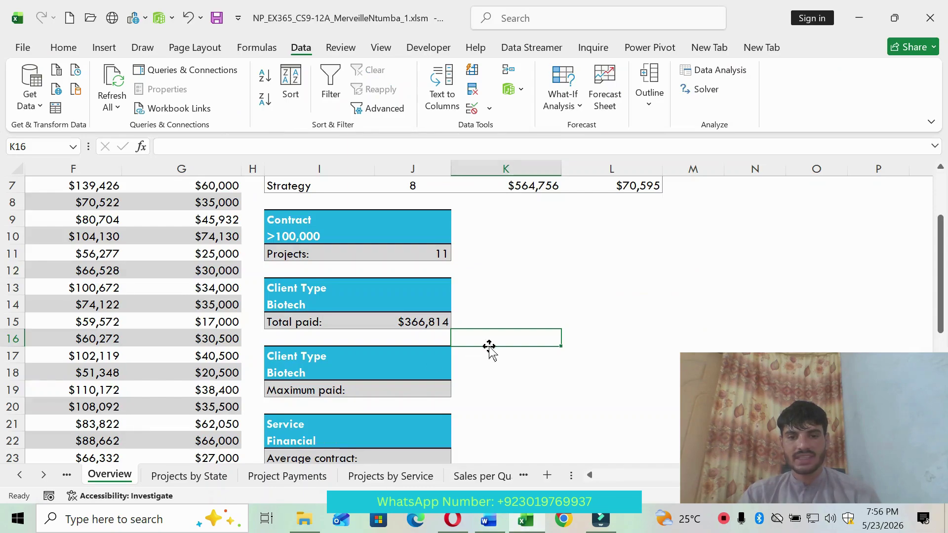
{"action": "scroll", "coordinate": [488, 348], "scroll_direction": "down", "scroll_amount": 1}
{"action": "left_click", "coordinate": [434, 343]}
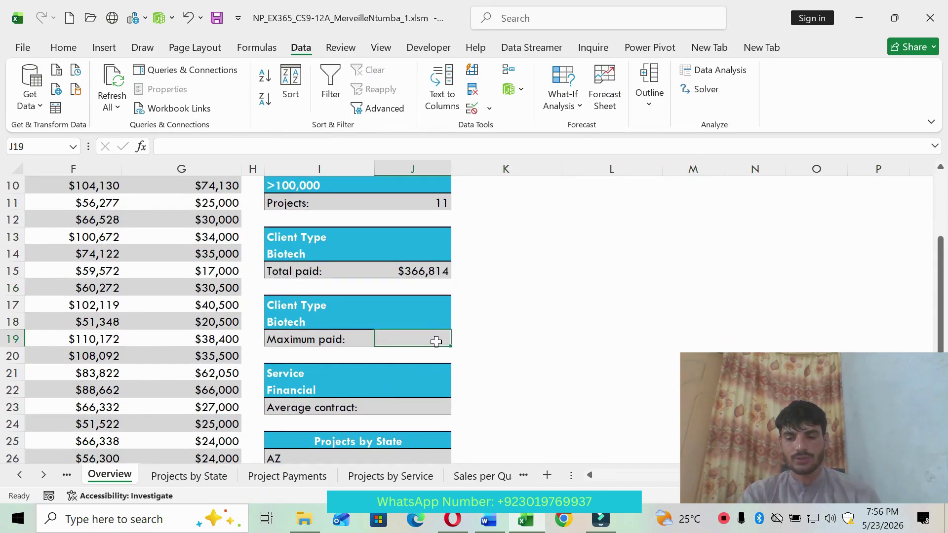
{"action": "type", "text": "=DM"}
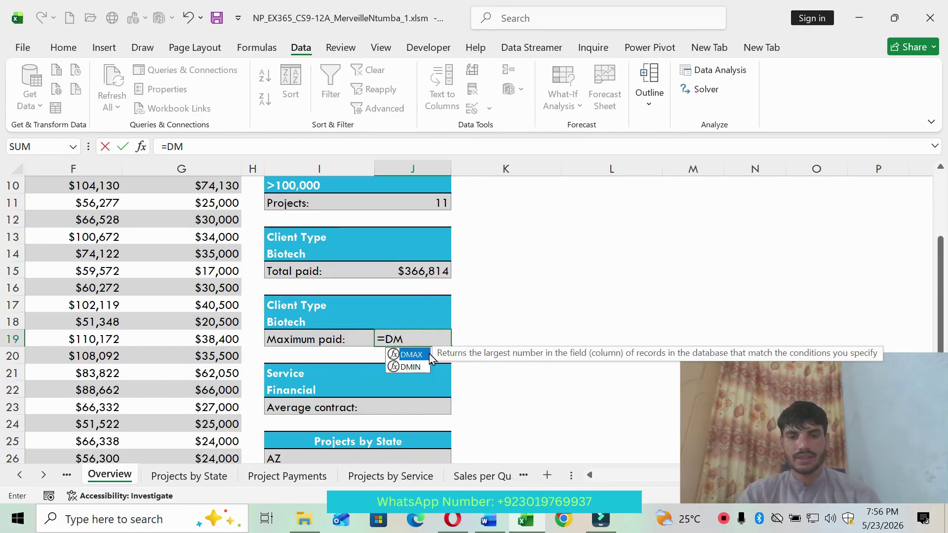
{"action": "left_click", "coordinate": [142, 147]}
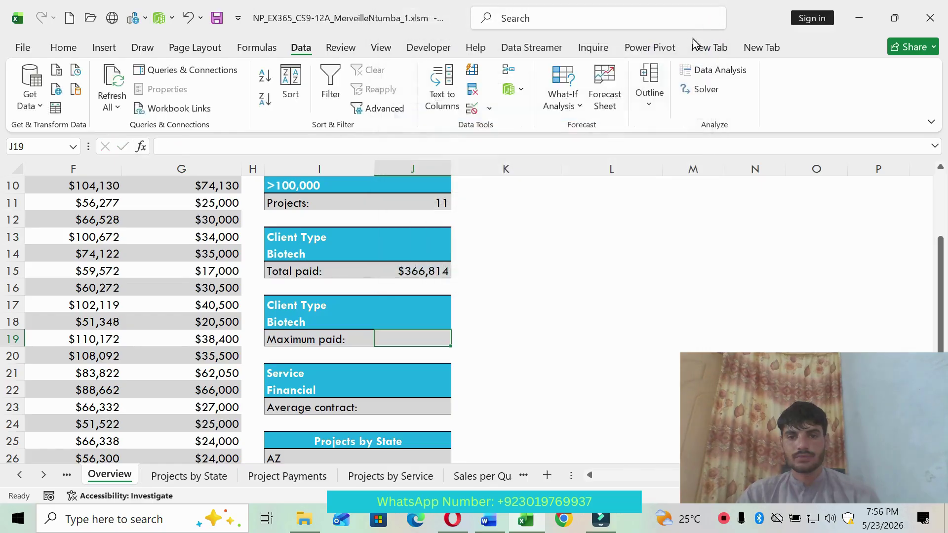
{"action": "left_click", "coordinate": [701, 11]}
{"action": "left_click", "coordinate": [488, 519]}
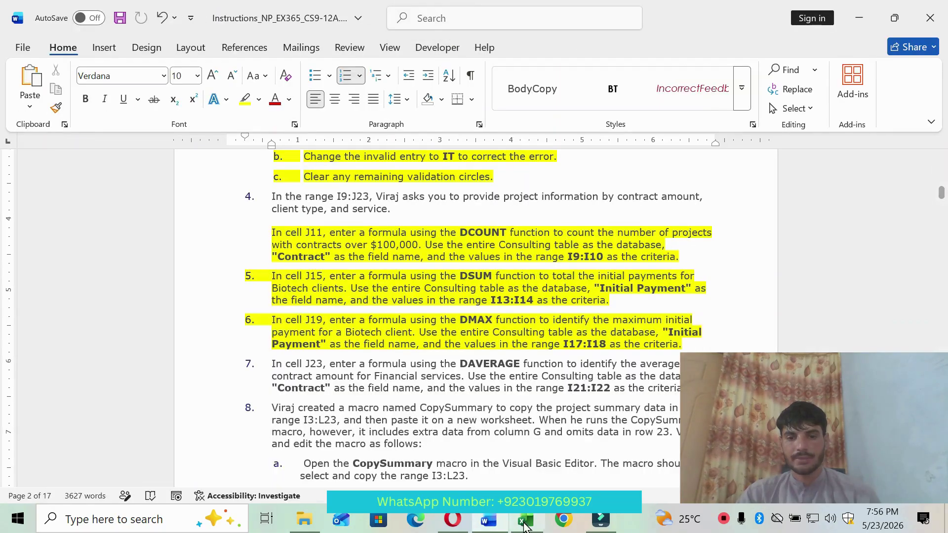
{"action": "left_click", "coordinate": [526, 519]}
Start a DMAX formula in cell J19 and open its function arguments
{"action": "type", "text": "="}
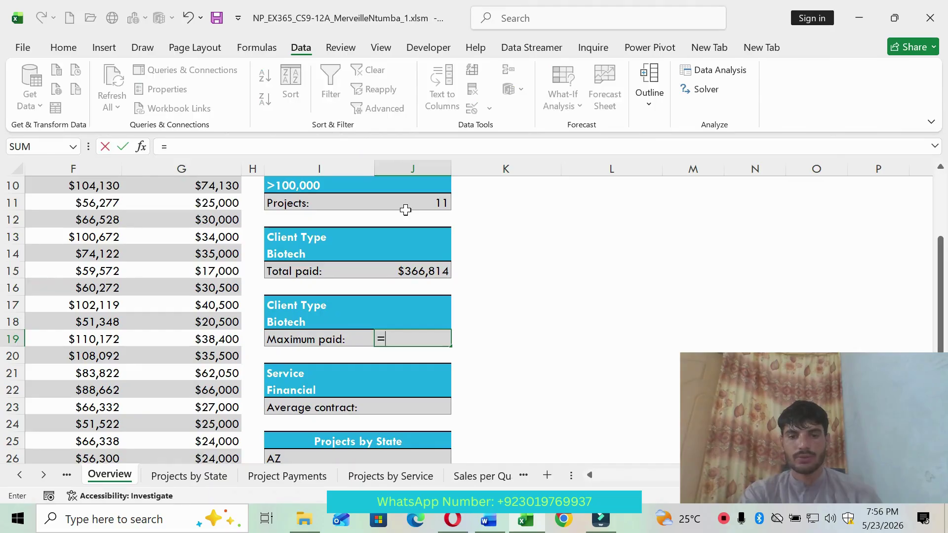
{"action": "type", "text": "DM"}
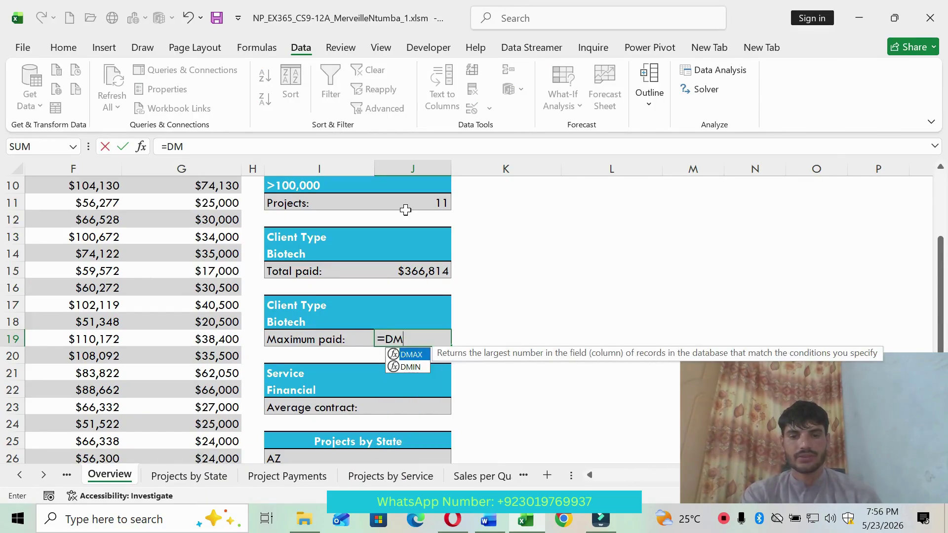
{"action": "double_click", "coordinate": [408, 354]}
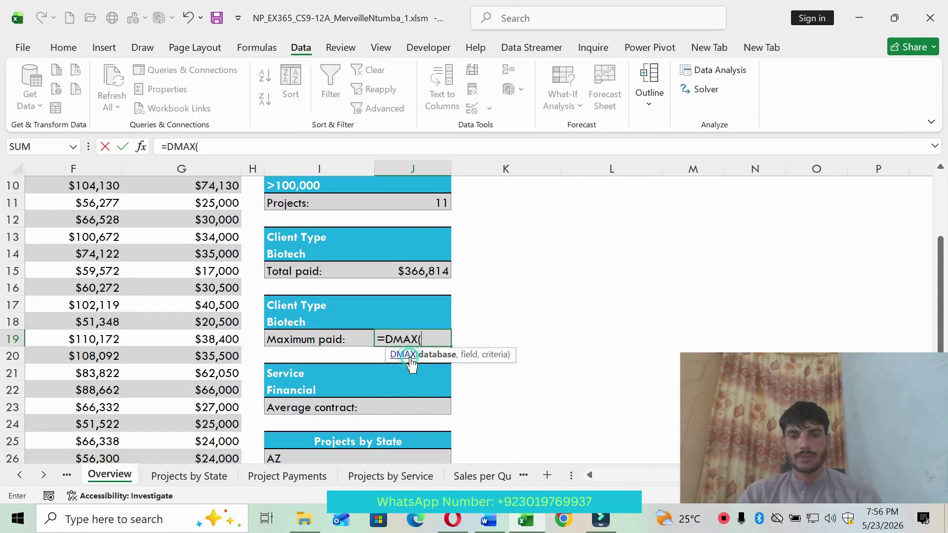
{"action": "left_click", "coordinate": [143, 147]}
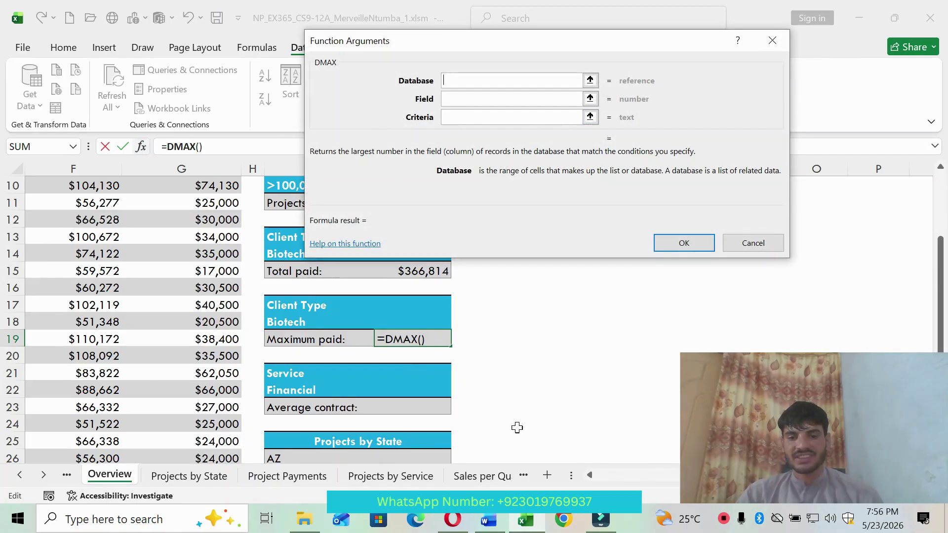
Check step 6 in Word, and set the DMAX database to the entire Consulting table including headers, Consulting[#All]
{"action": "key", "text": "alt+Tab"}
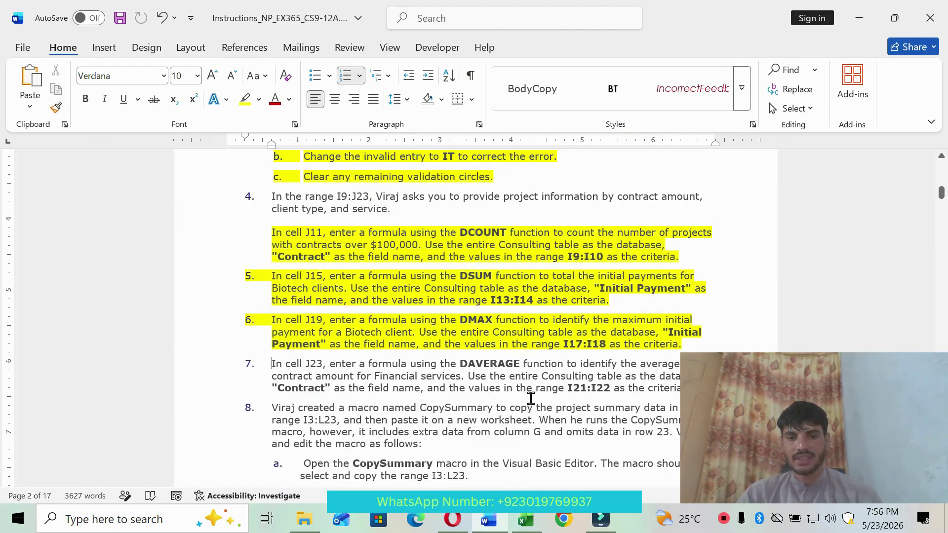
{"action": "left_click", "coordinate": [526, 519]}
{"action": "scroll", "coordinate": [601, 466], "scroll_direction": "left", "scroll_amount": 8}
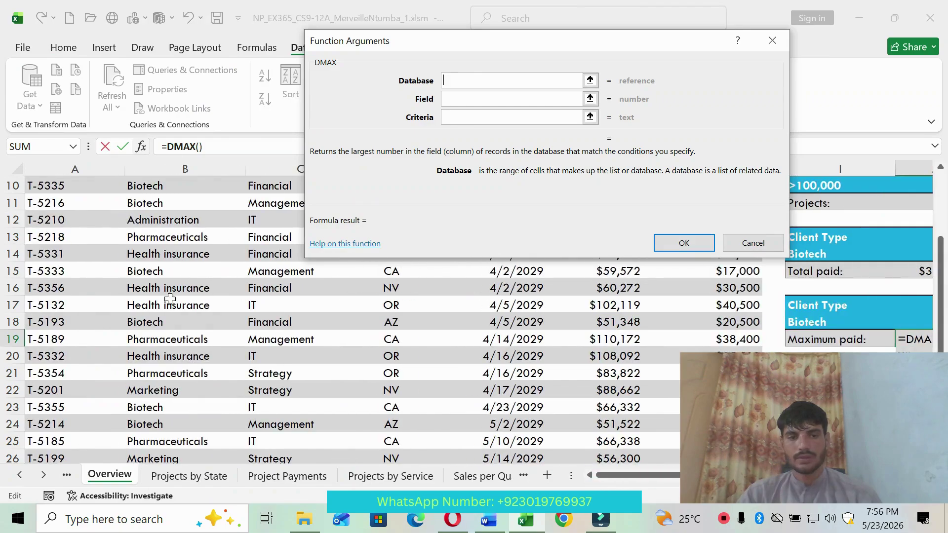
{"action": "scroll", "coordinate": [170, 298], "scroll_direction": "up", "scroll_amount": 3}
{"action": "left_click_drag", "start_coordinate": [81, 276], "coordinate": [663, 438]}
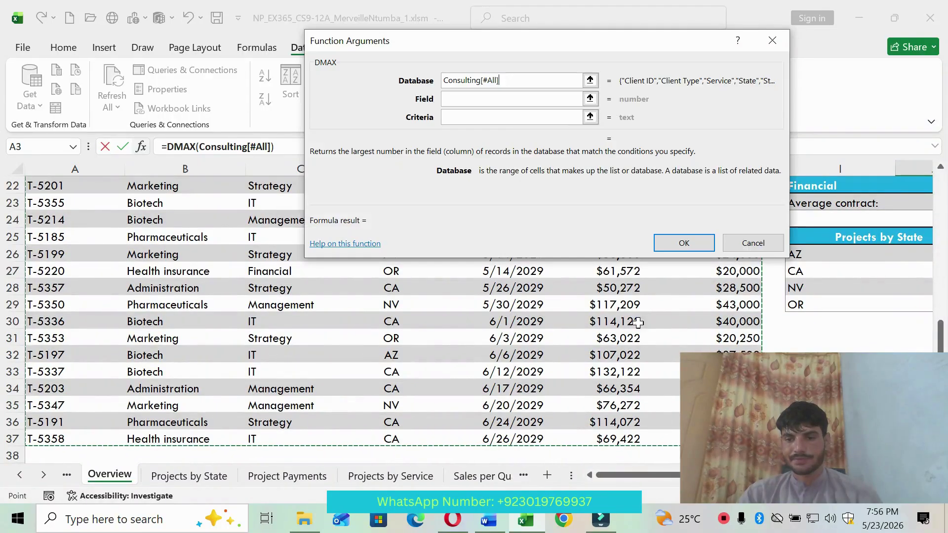
Copy "Initial Payment" with its quotation marks from step 6 in Word into the DMAX field argument in Excel
{"action": "left_click", "coordinate": [474, 101]}
{"action": "left_click", "coordinate": [488, 519]}
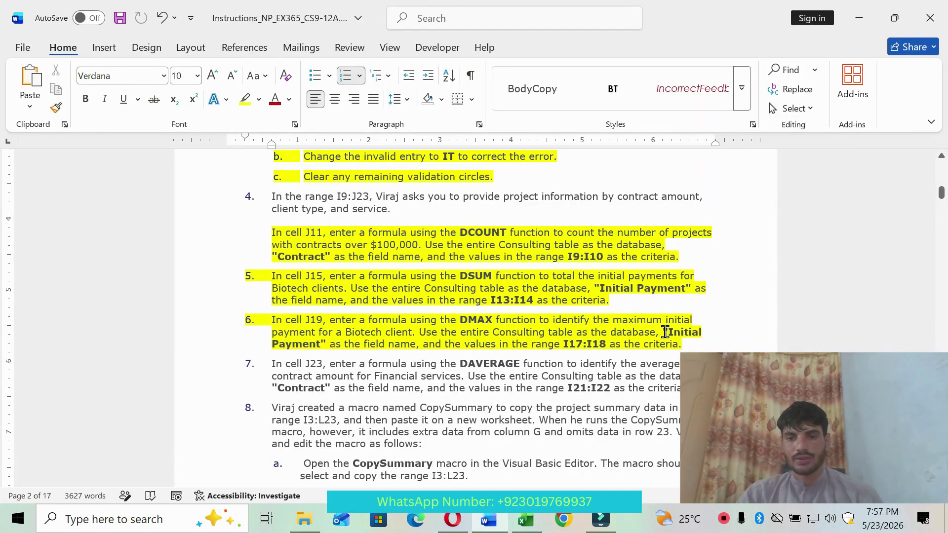
{"action": "left_click_drag", "start_coordinate": [665, 332], "coordinate": [327, 352]}
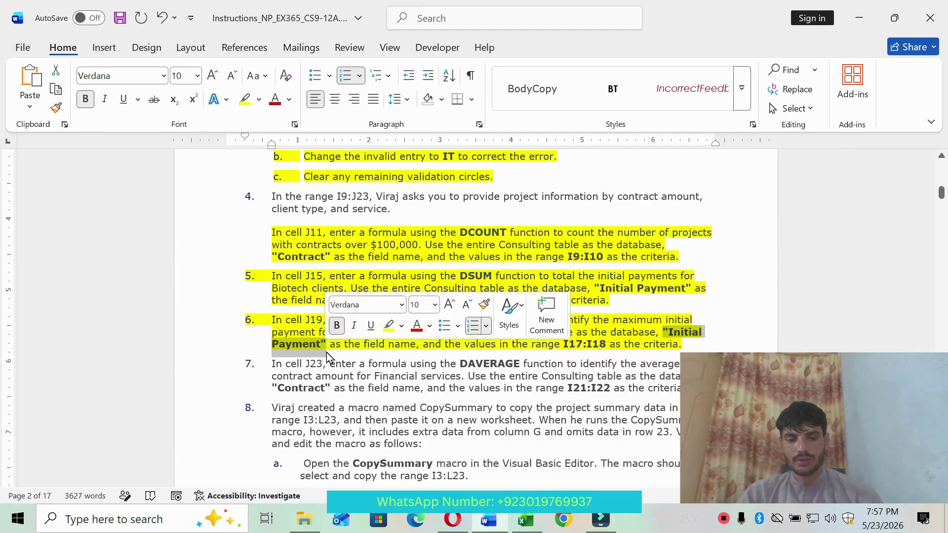
{"action": "key", "text": "ctrl+c"}
{"action": "key", "text": "alt+Tab"}
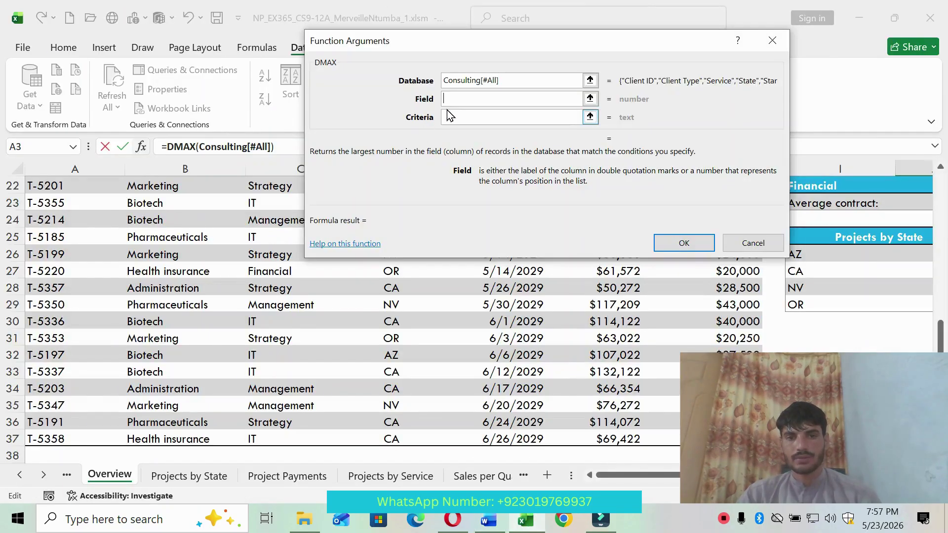
{"action": "key", "text": "ctrl+v"}
Check the criteria in Word, set the DMAX criteria to the range I17:I18, and finish the formula in cell J19
{"action": "left_click", "coordinate": [461, 118]}
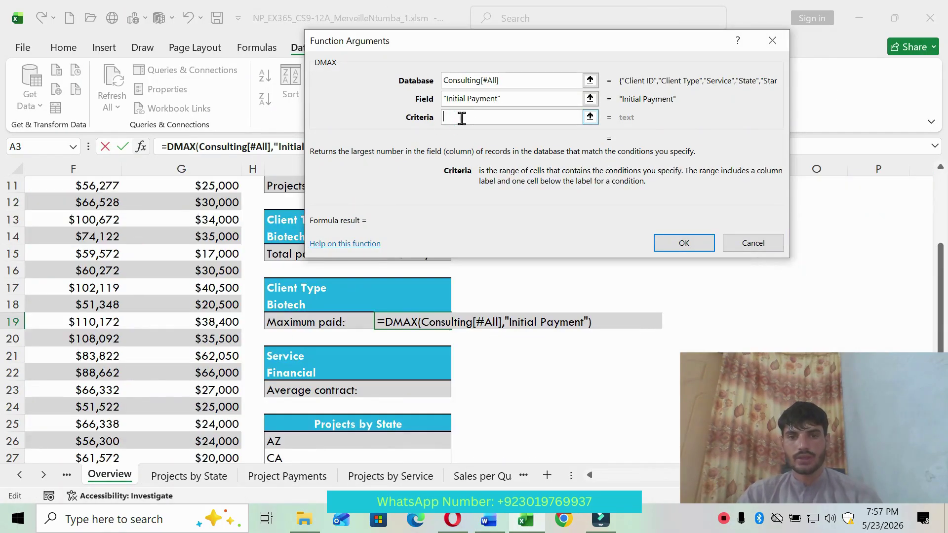
{"action": "key", "text": "alt+Tab"}
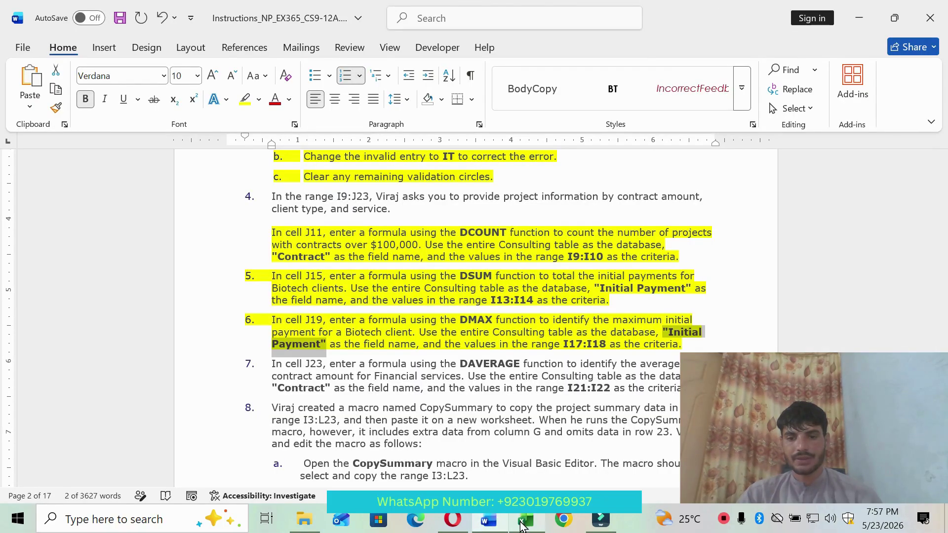
{"action": "key", "text": "alt+Tab"}
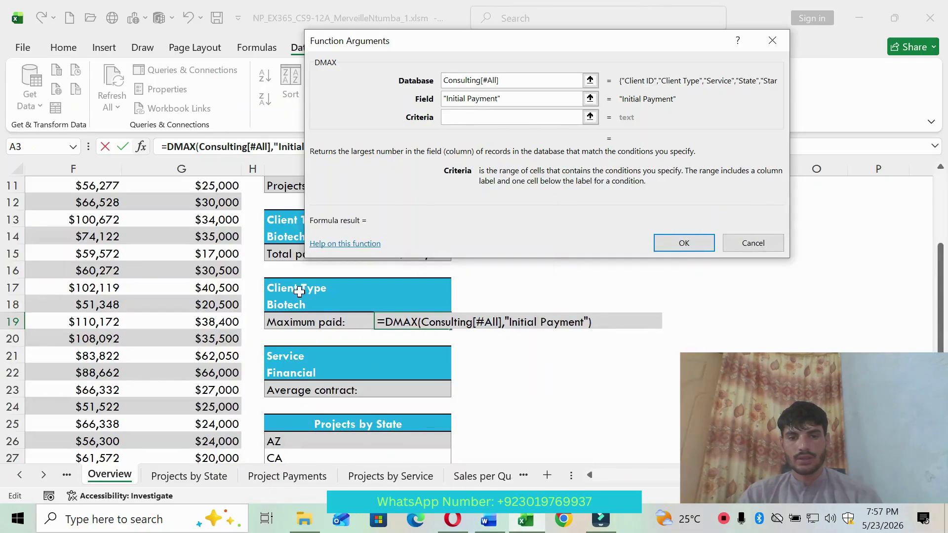
{"action": "left_click_drag", "start_coordinate": [299, 292], "coordinate": [299, 304]}
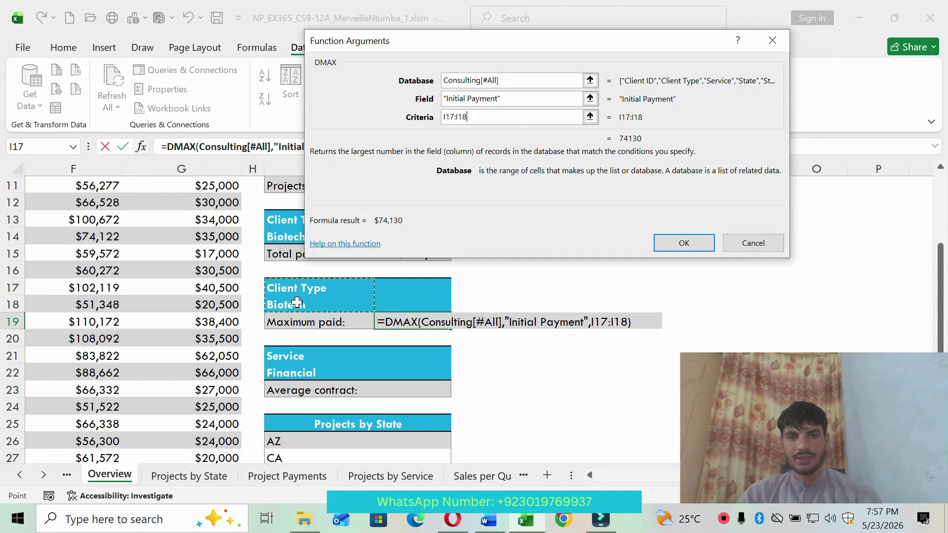
{"action": "left_click", "coordinate": [664, 243]}
Switch to the Word instructions and highlight step 7, about the DAVERAGE formula in cell J23, in yellow
{"action": "left_click", "coordinate": [489, 520]}
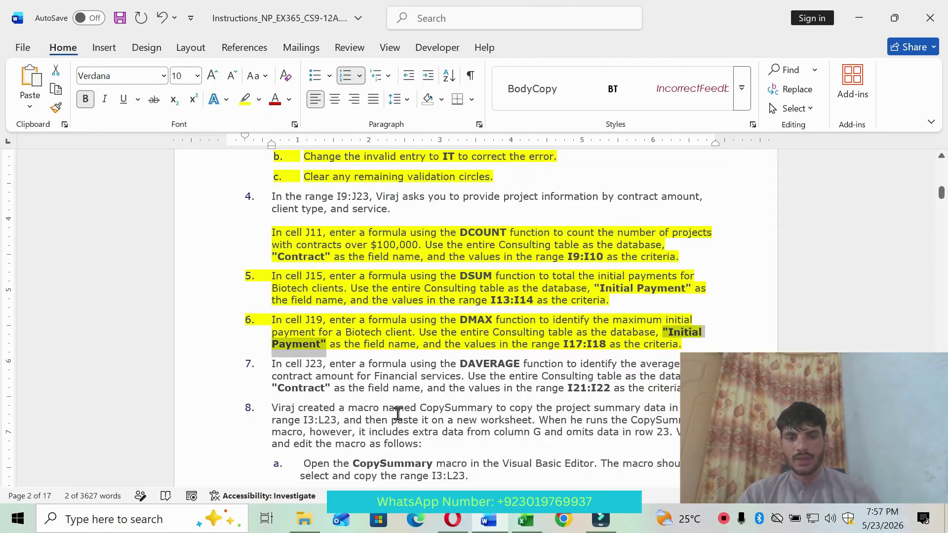
{"action": "scroll", "coordinate": [355, 380], "scroll_direction": "down", "scroll_amount": 2}
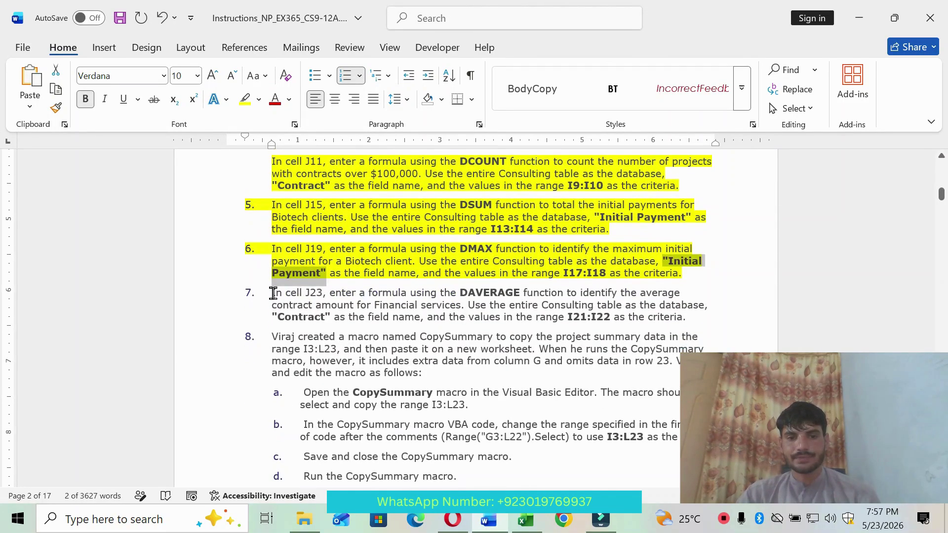
{"action": "left_click_drag", "start_coordinate": [273, 293], "coordinate": [691, 319]}
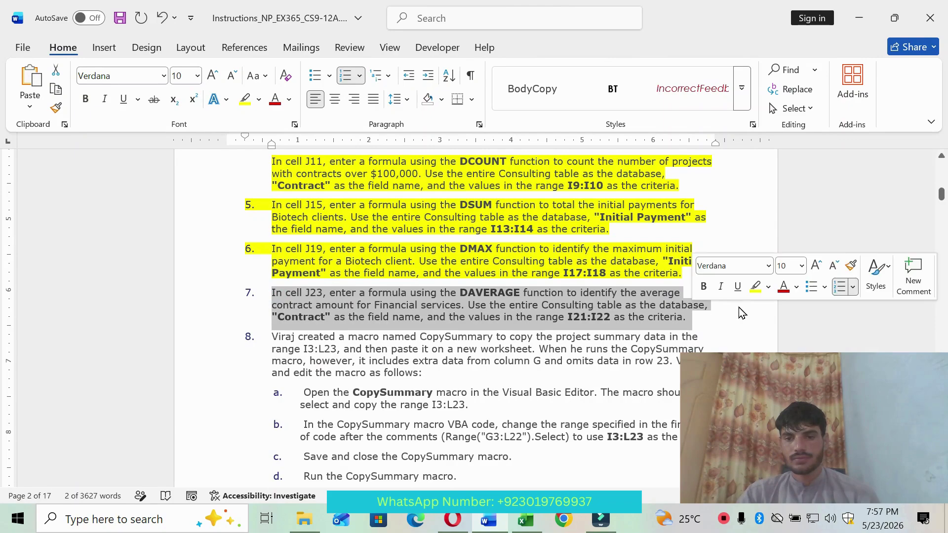
{"action": "left_click", "coordinate": [755, 287]}
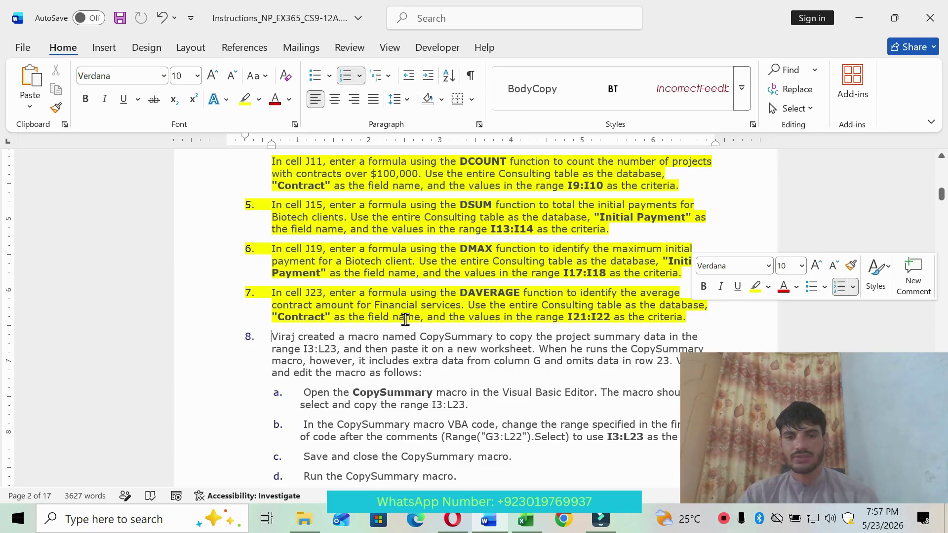
Switch to the Excel workbook, start a DAVERAGE formula in cell J23, and open its function arguments
{"action": "left_click", "coordinate": [525, 519]}
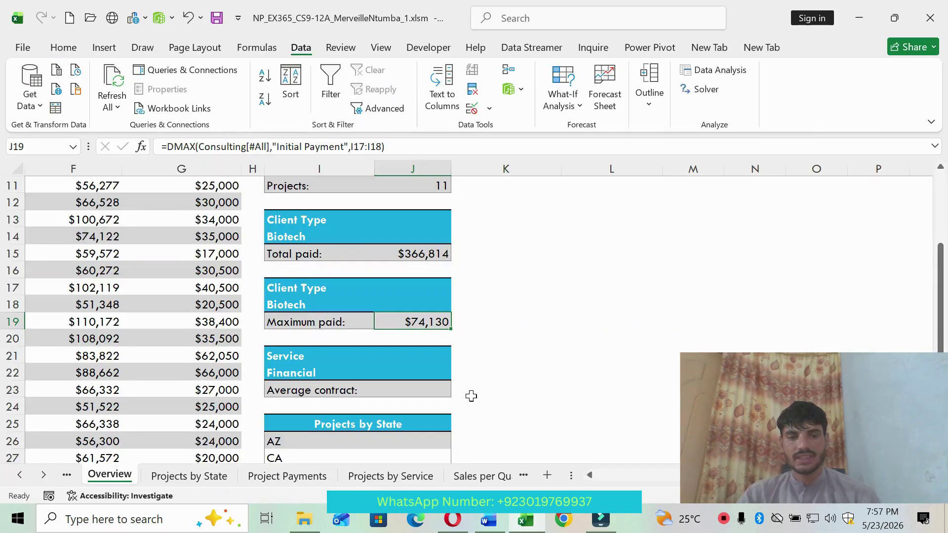
{"action": "left_click", "coordinate": [423, 391]}
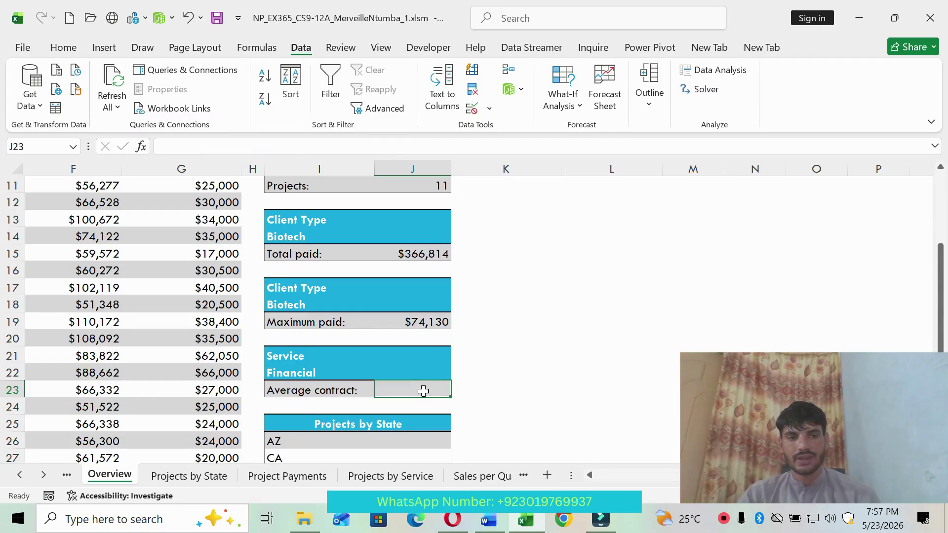
{"action": "type", "text": "="}
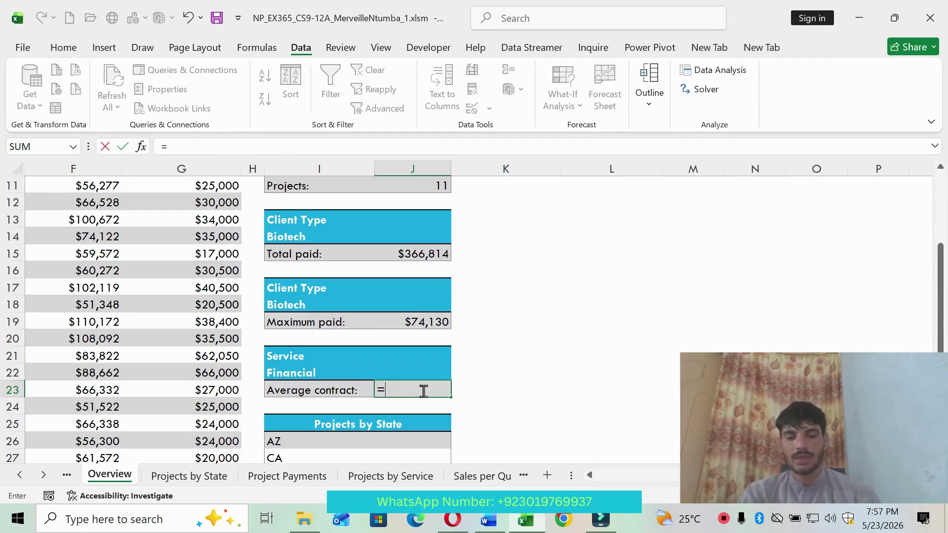
{"action": "type", "text": "DA"}
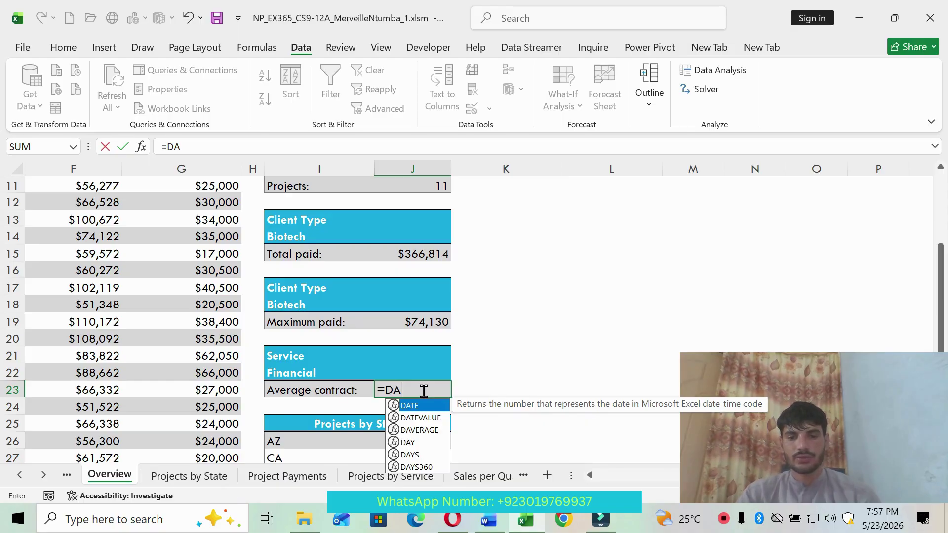
{"action": "type", "text": "V"}
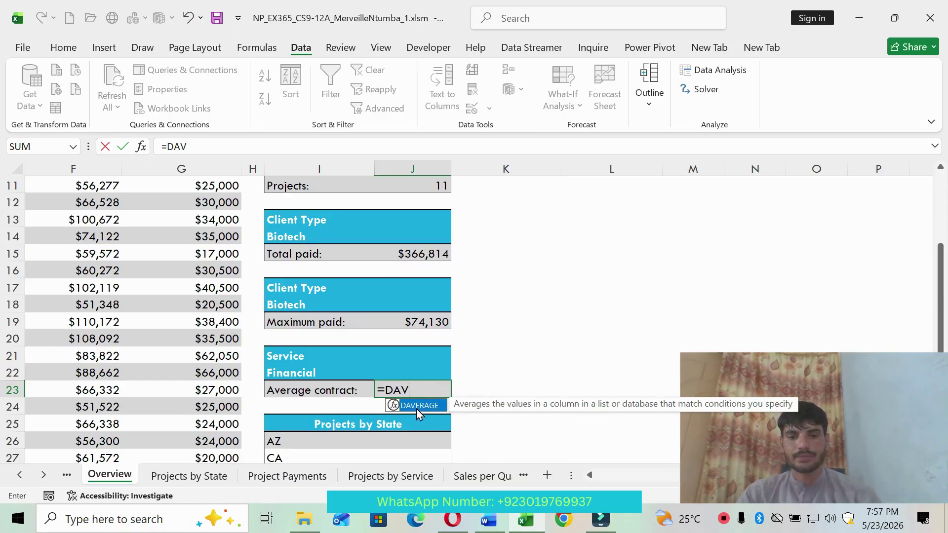
{"action": "double_click", "coordinate": [416, 409]}
{"action": "left_click", "coordinate": [141, 147]}
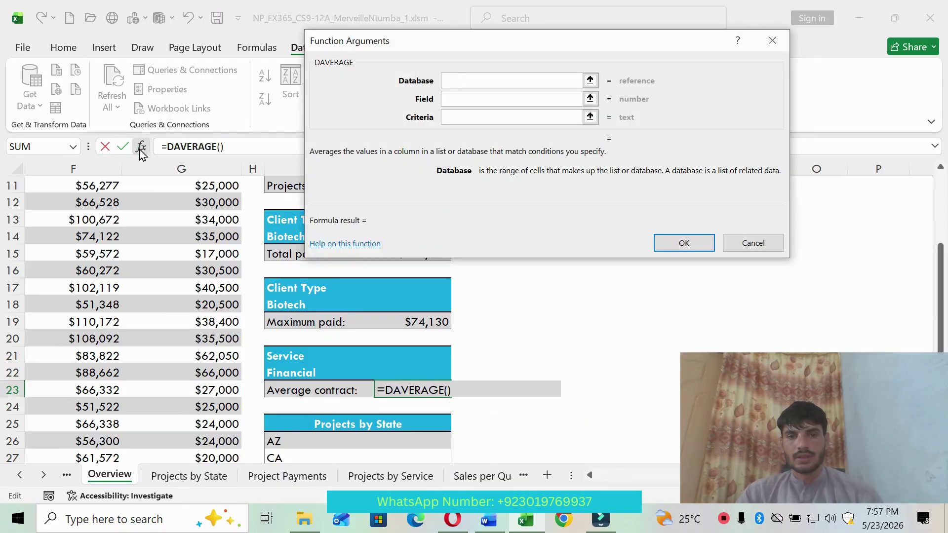
Check step 7 in Word, then set the DAVERAGE database argument in Excel to the entire Consulting table, headers included
{"action": "left_click", "coordinate": [489, 519]}
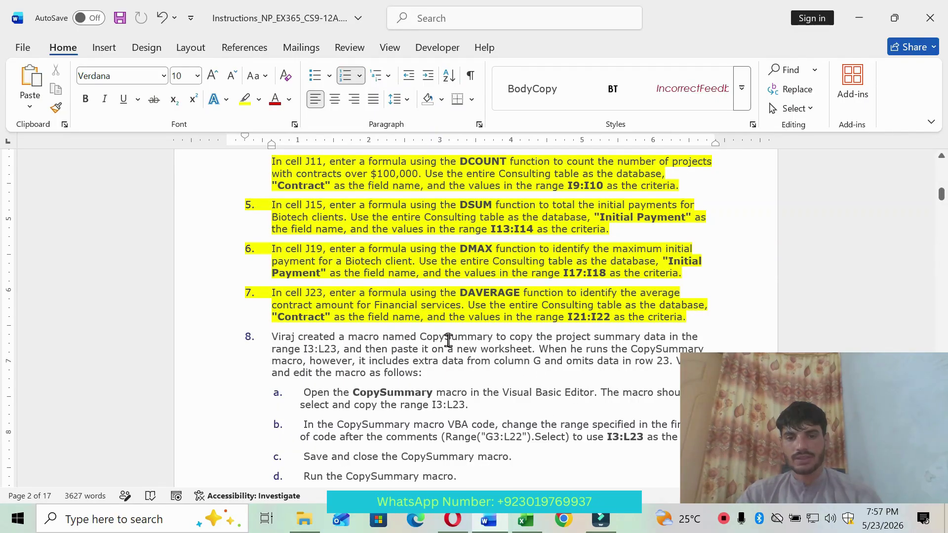
{"action": "left_click", "coordinate": [526, 519]}
{"action": "scroll", "coordinate": [618, 473], "scroll_direction": "left", "scroll_amount": 5}
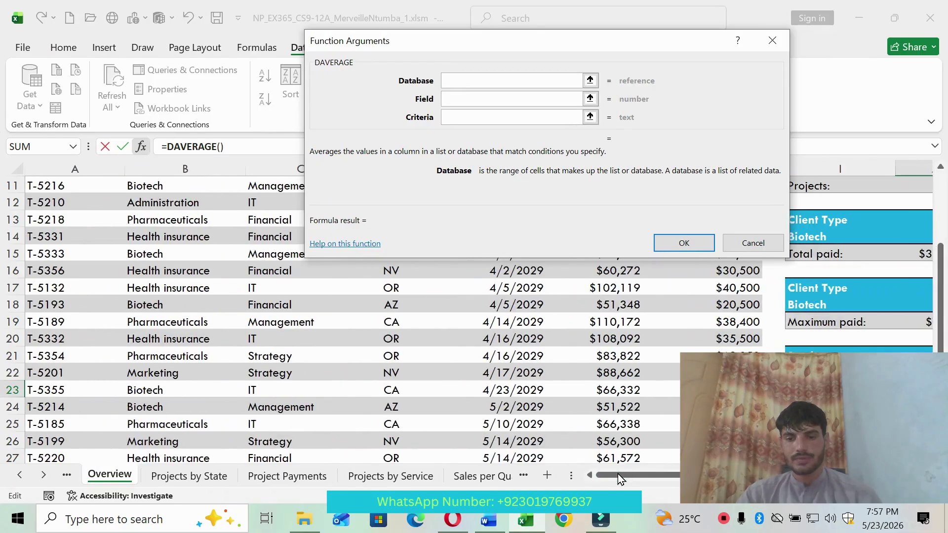
{"action": "scroll", "coordinate": [494, 346], "scroll_direction": "up", "scroll_amount": 1}
{"action": "scroll", "coordinate": [494, 345], "scroll_direction": "up", "scroll_amount": 2}
{"action": "left_click_drag", "start_coordinate": [64, 203], "coordinate": [668, 504]}
{"action": "left_click_drag", "start_coordinate": [667, 503], "coordinate": [650, 435]}
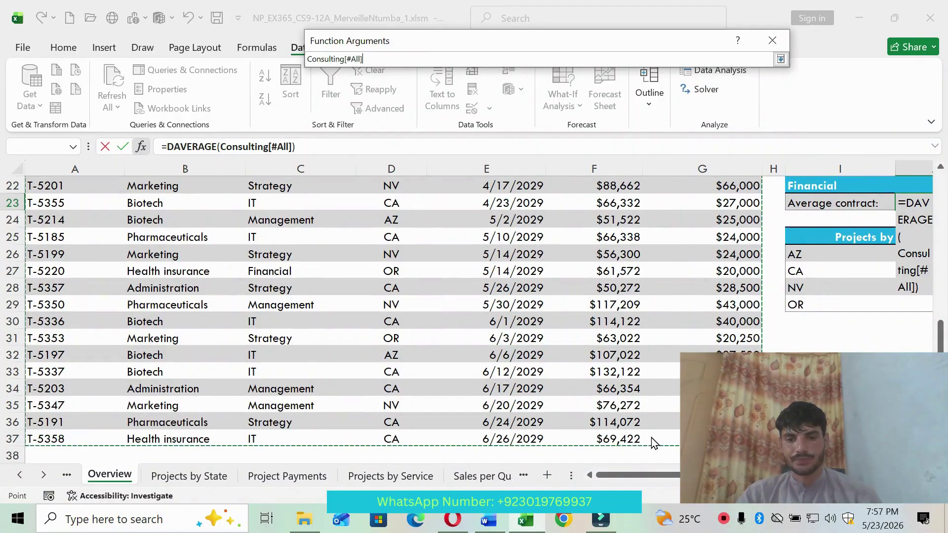
Copy "Contract" with its quotation marks from step 7 in Word into the DAVERAGE field argument in Excel
{"action": "left_click", "coordinate": [486, 97]}
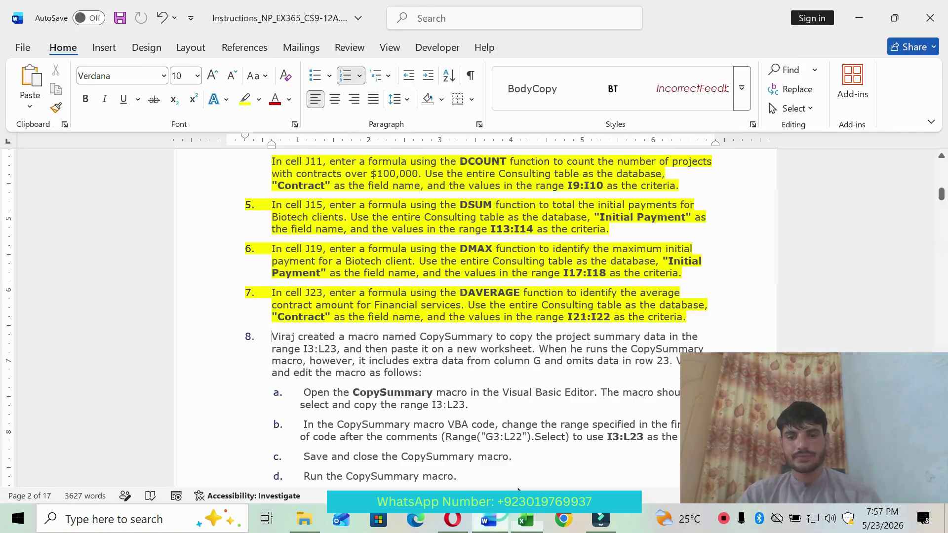
{"action": "left_click", "coordinate": [488, 520]}
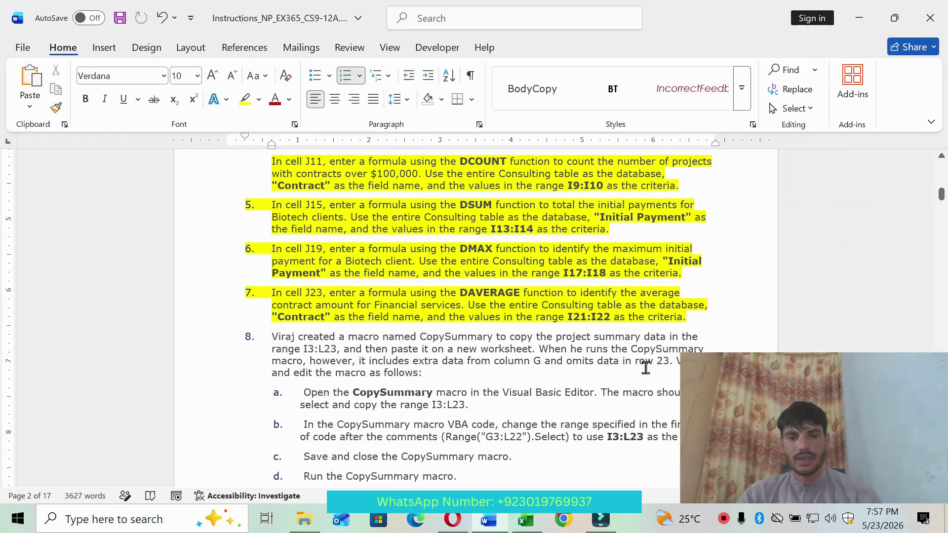
{"action": "left_click_drag", "start_coordinate": [271, 317], "coordinate": [330, 316]}
{"action": "key", "text": "ctrl+c"}
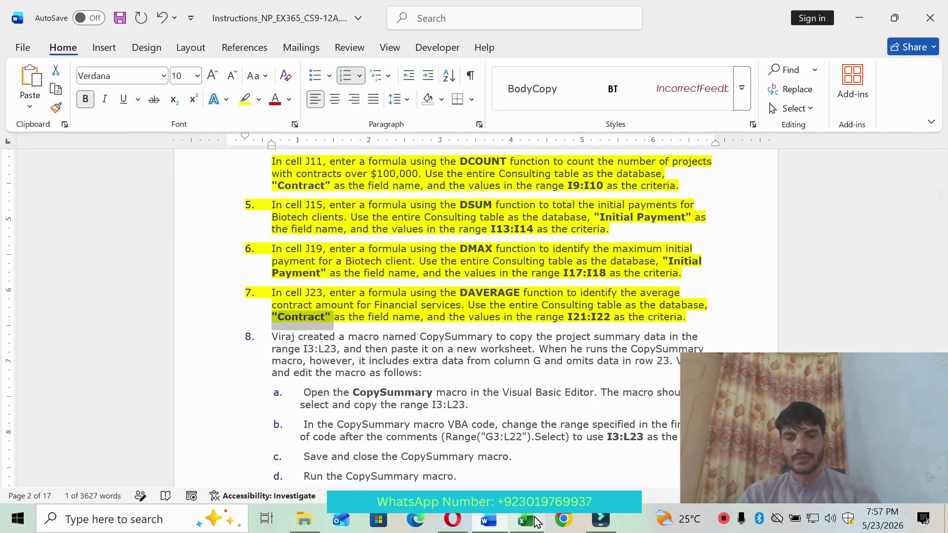
{"action": "key", "text": "alt+Tab"}
{"action": "key", "text": "ctrl+v"}
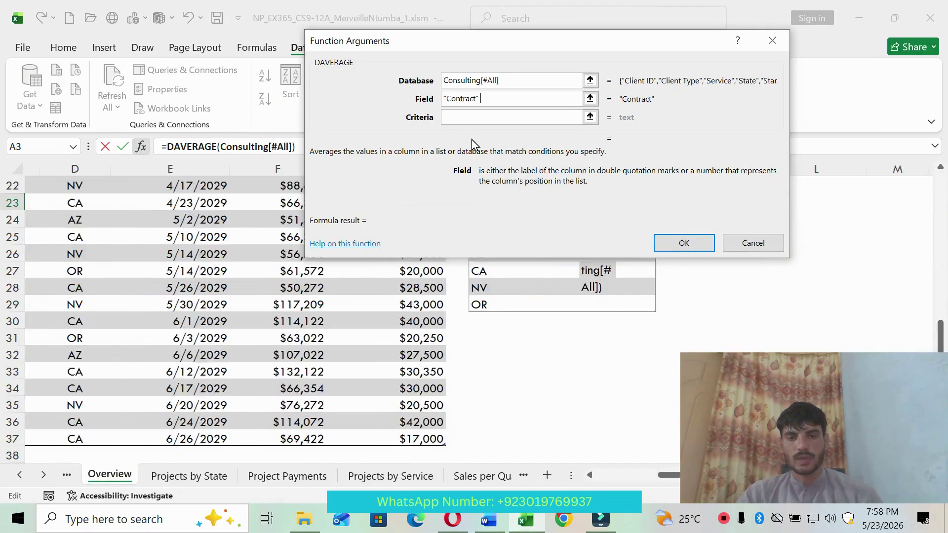
Set the DAVERAGE criteria to the range I21:I22 and finish the formula in cell J23
{"action": "left_click", "coordinate": [461, 117]}
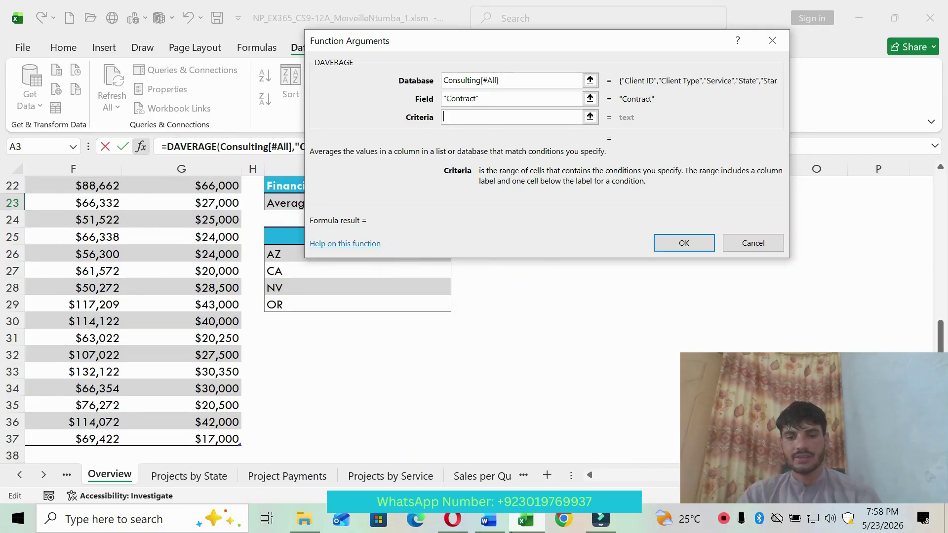
{"action": "left_click", "coordinate": [489, 519]}
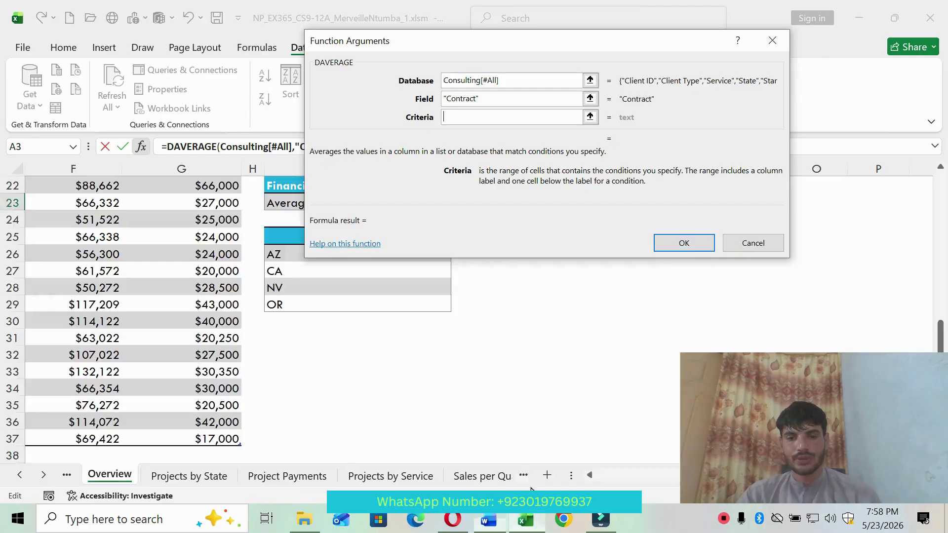
{"action": "left_click", "coordinate": [526, 520]}
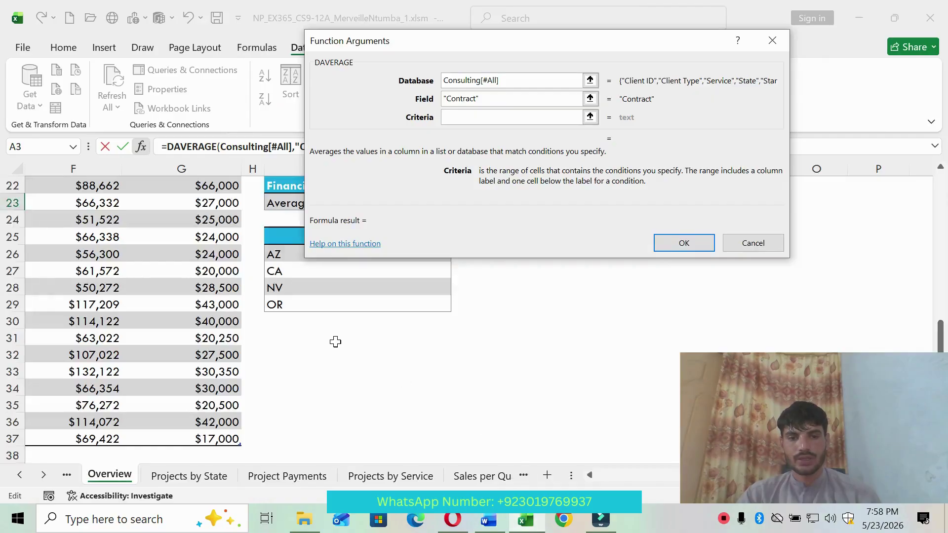
{"action": "scroll", "coordinate": [335, 342], "scroll_direction": "up", "scroll_amount": 2}
{"action": "scroll", "coordinate": [335, 341], "scroll_direction": "up", "scroll_amount": 1}
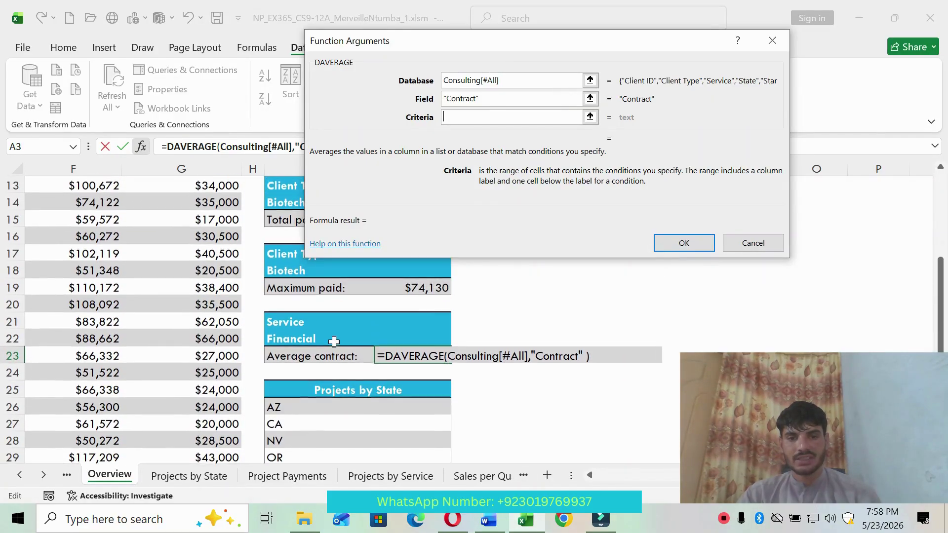
{"action": "left_click_drag", "start_coordinate": [299, 321], "coordinate": [302, 335]}
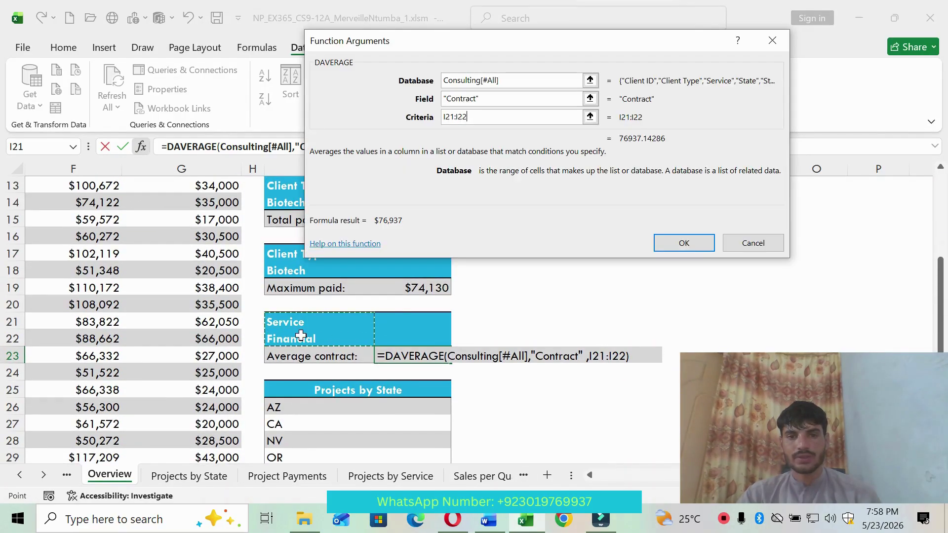
{"action": "left_click", "coordinate": [681, 245]}
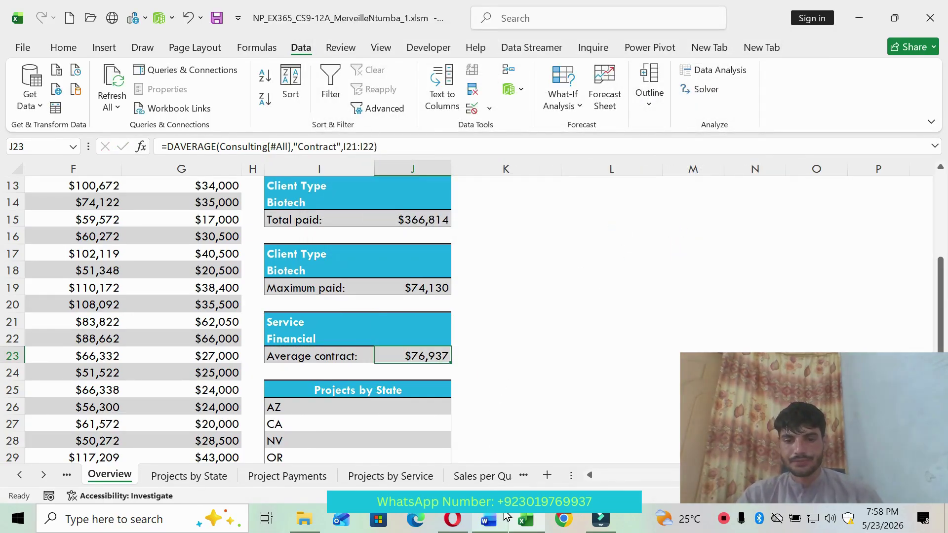
Switch to the Word instructions and highlight step 8a, about opening the CopySummary macro, in yellow
{"action": "left_click", "coordinate": [489, 520]}
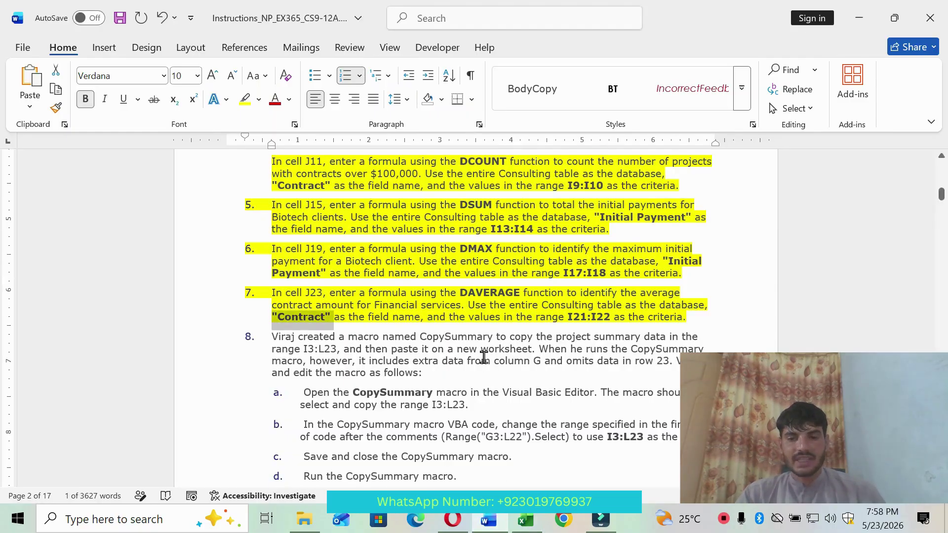
{"action": "scroll", "coordinate": [486, 361], "scroll_direction": "down", "scroll_amount": 2}
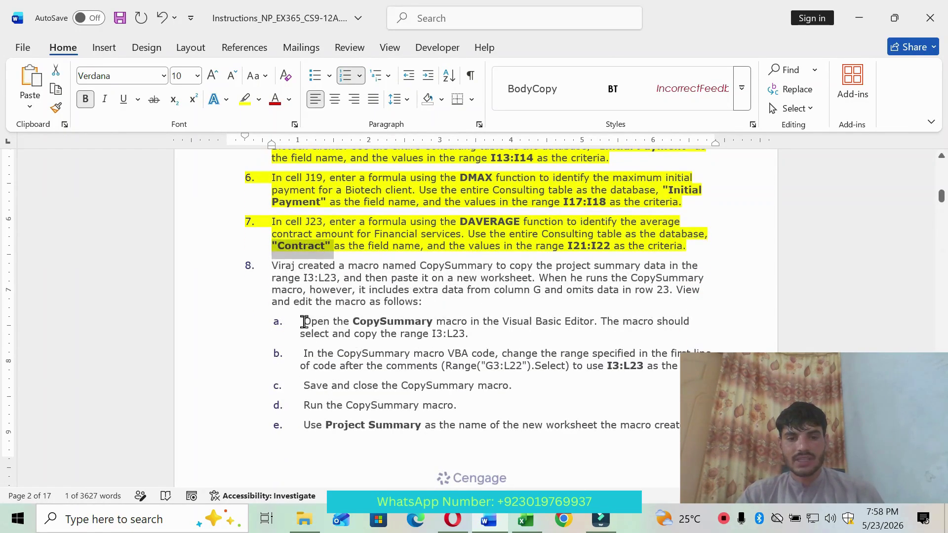
{"action": "left_click_drag", "start_coordinate": [304, 322], "coordinate": [510, 342]}
{"action": "left_click", "coordinate": [574, 322]}
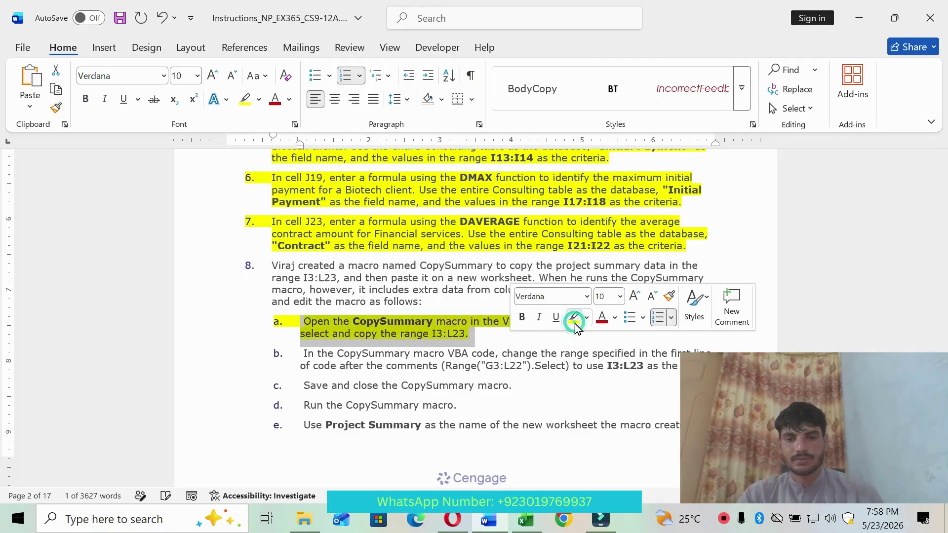
{"action": "left_click", "coordinate": [415, 330]}
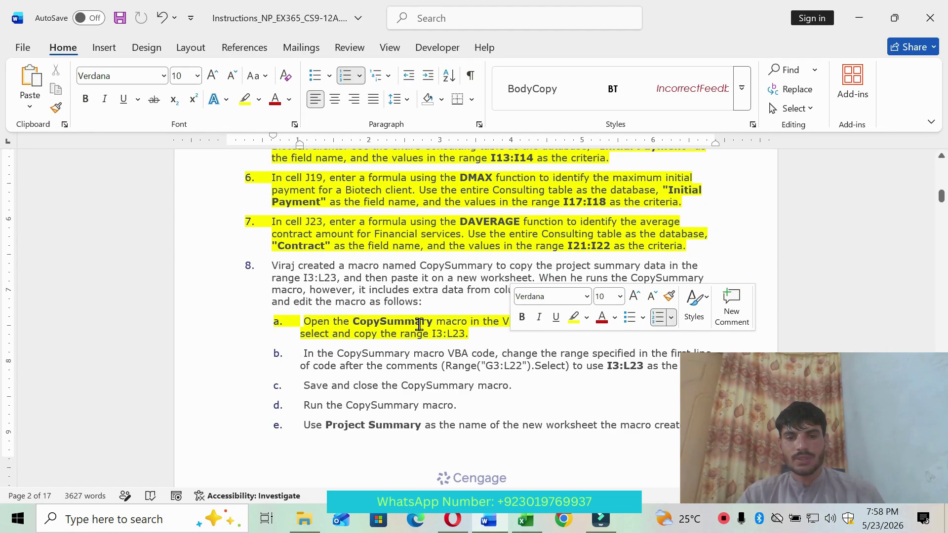
{"action": "left_click", "coordinate": [420, 324]}
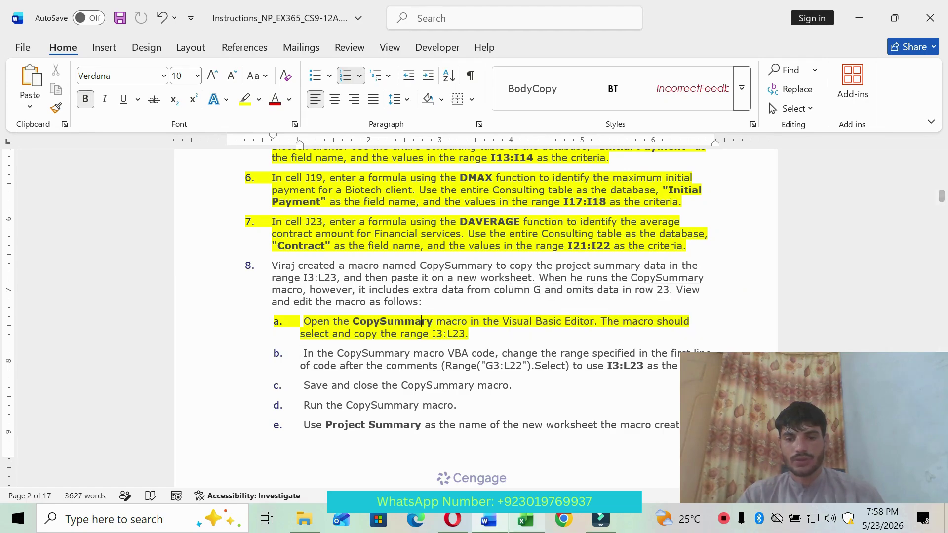
Switch to the Excel workbook, open the Visual Basic Editor, and move the AddRow code window away from the CopySummary code
{"action": "left_click", "coordinate": [526, 520]}
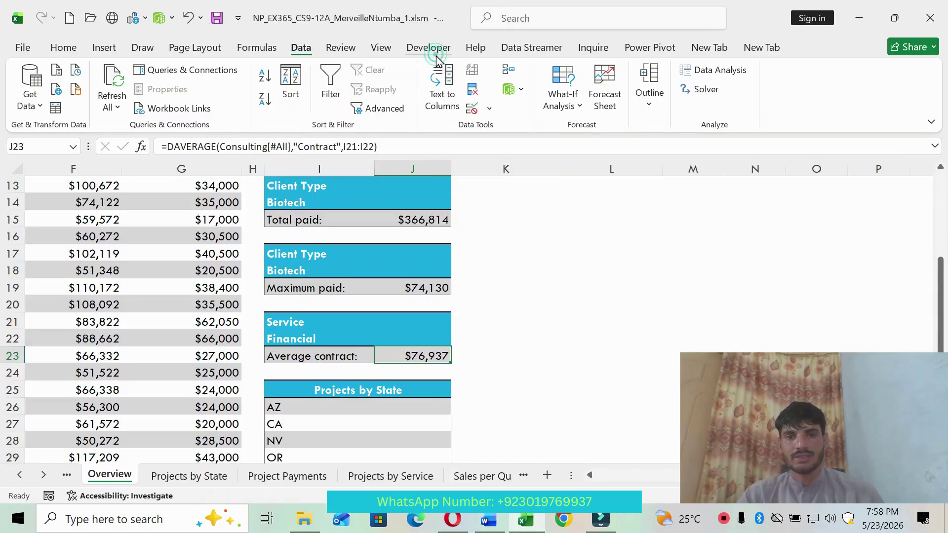
{"action": "left_click", "coordinate": [437, 51]}
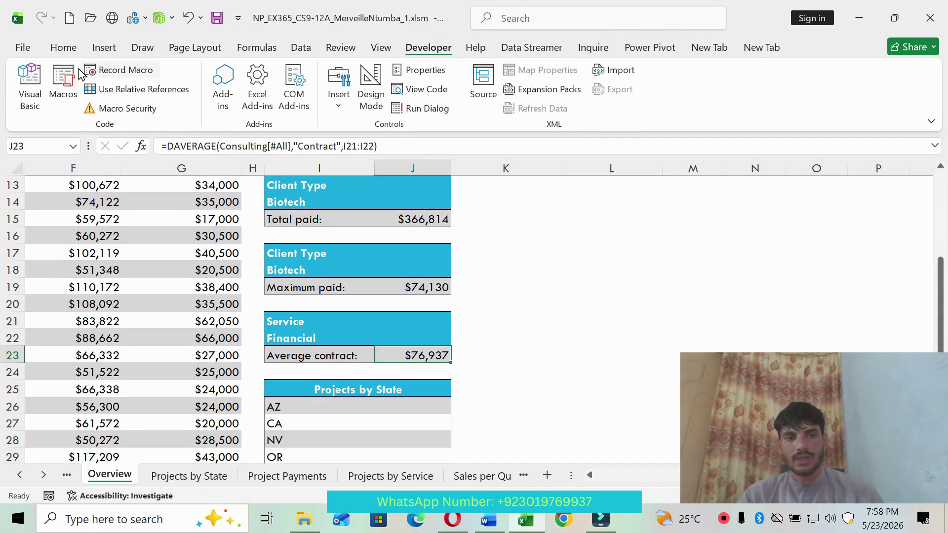
{"action": "left_click", "coordinate": [25, 83]}
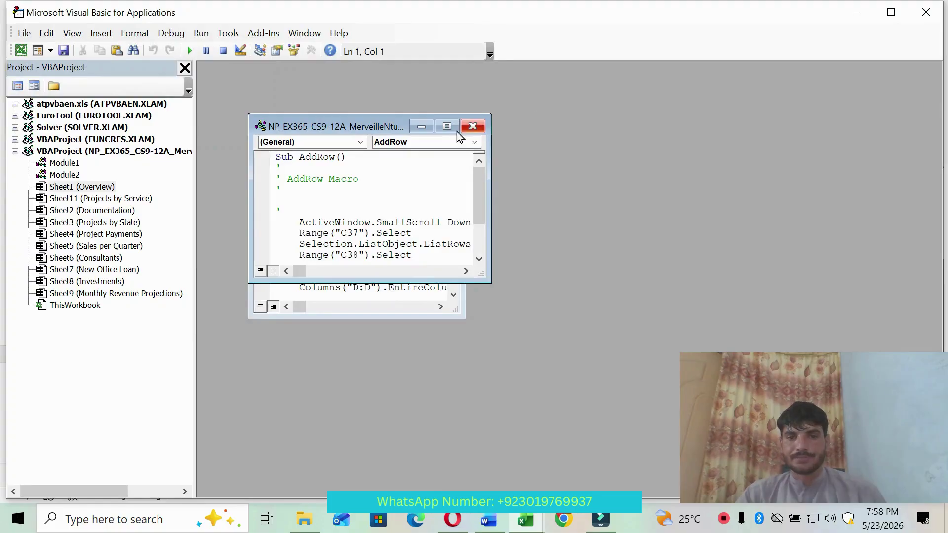
{"action": "left_click_drag", "start_coordinate": [348, 121], "coordinate": [647, 93]}
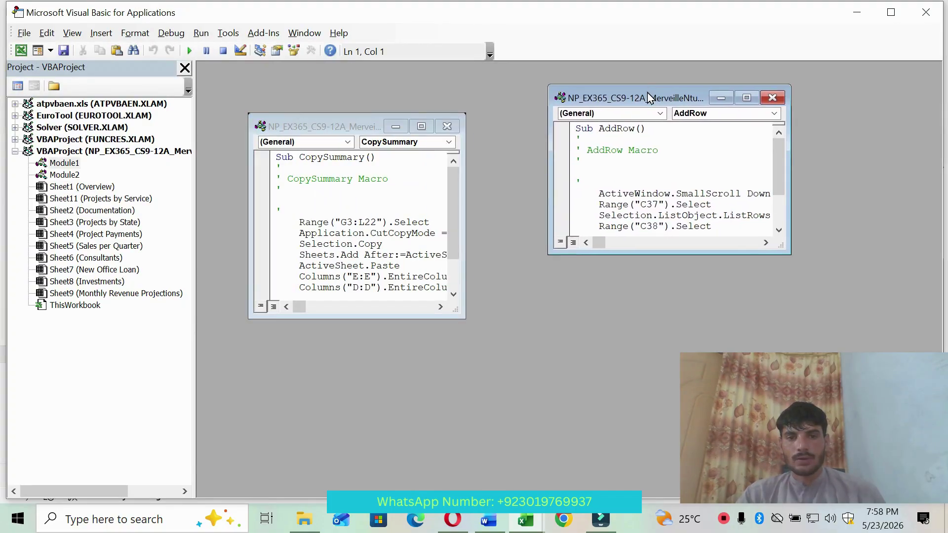
Switch to the Word instructions and highlight step 8b, about changing the range in the CopySummary code, in yellow
{"action": "left_click", "coordinate": [485, 526]}
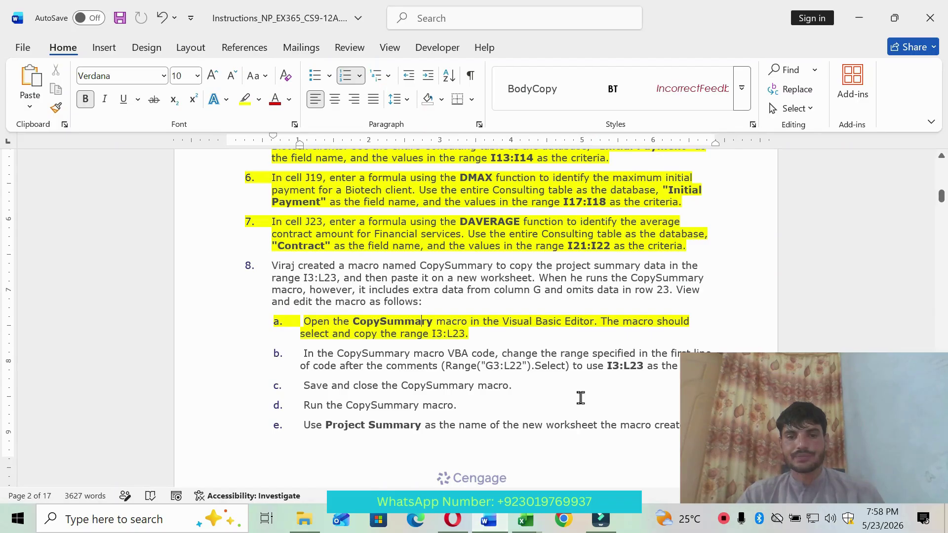
{"action": "left_click", "coordinate": [301, 356]}
{"action": "left_click_drag", "start_coordinate": [301, 355], "coordinate": [707, 369]}
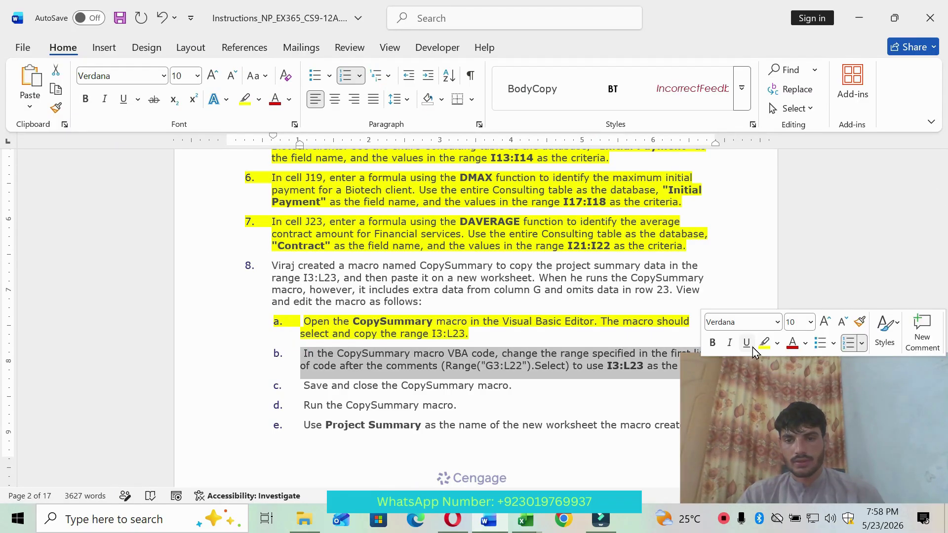
{"action": "left_click", "coordinate": [763, 344]}
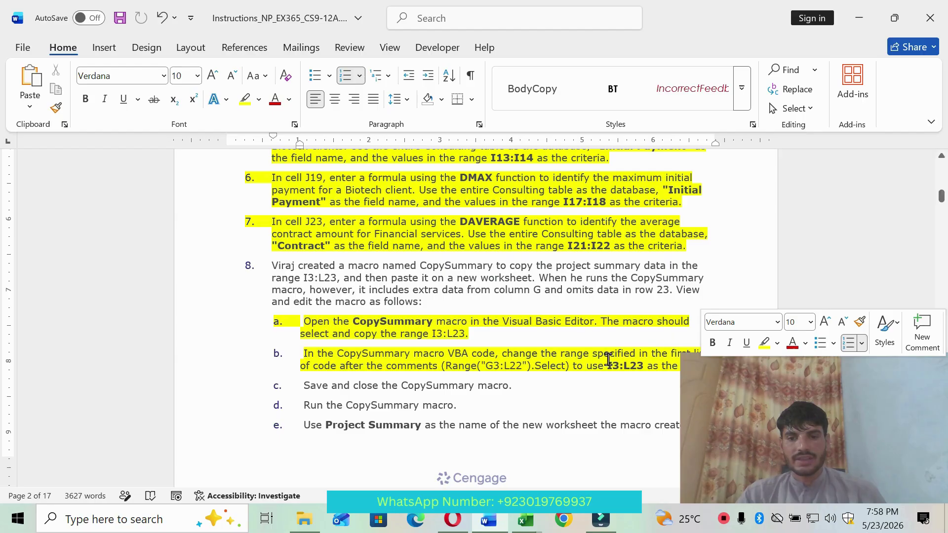
{"action": "scroll", "coordinate": [606, 363], "scroll_direction": "down", "scroll_amount": 3}
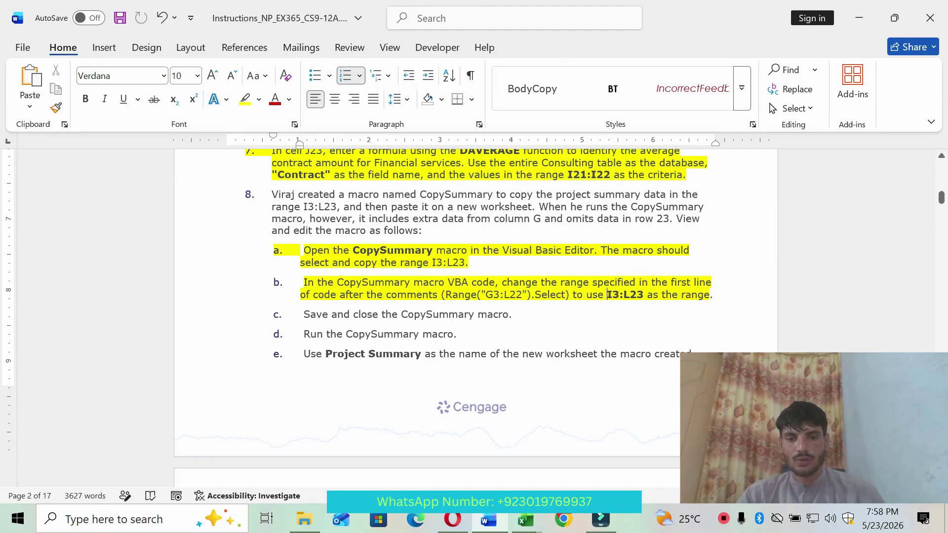
Switch to the Visual Basic Editor and change the range in the first code line of the CopySummary macro to I3:L23
{"action": "mouse_move", "coordinate": [526, 519]}
{"action": "left_click", "coordinate": [642, 455]}
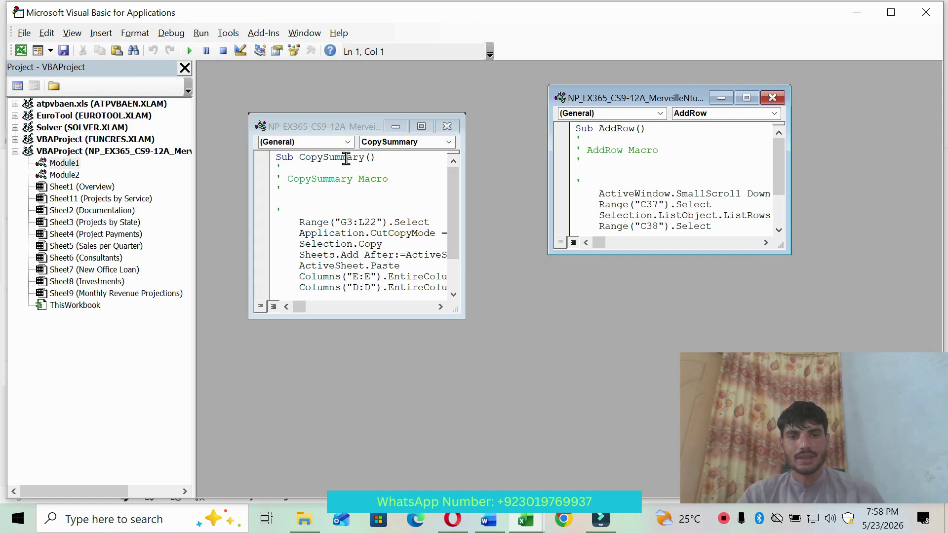
{"action": "left_click", "coordinate": [350, 225]}
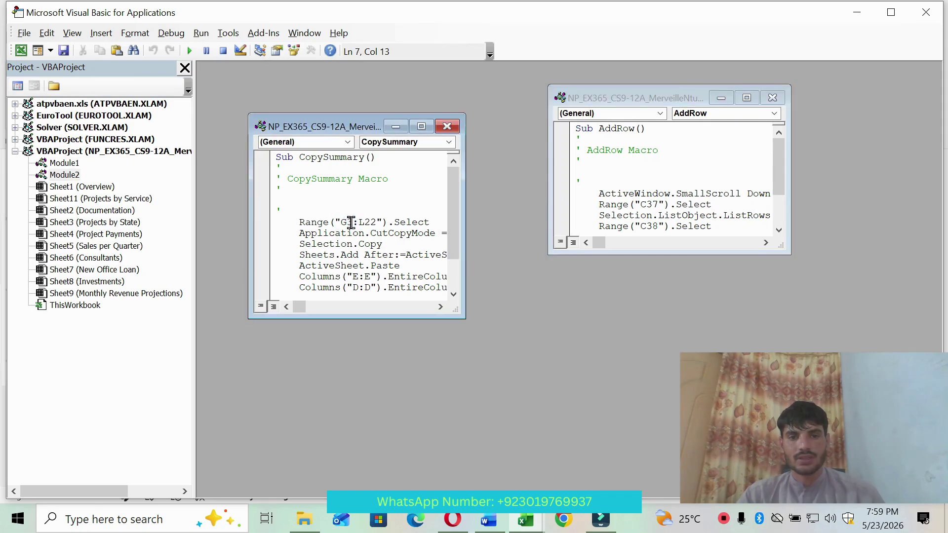
{"action": "key", "text": "BackSpace"}
{"action": "key", "text": "BackSpace"}
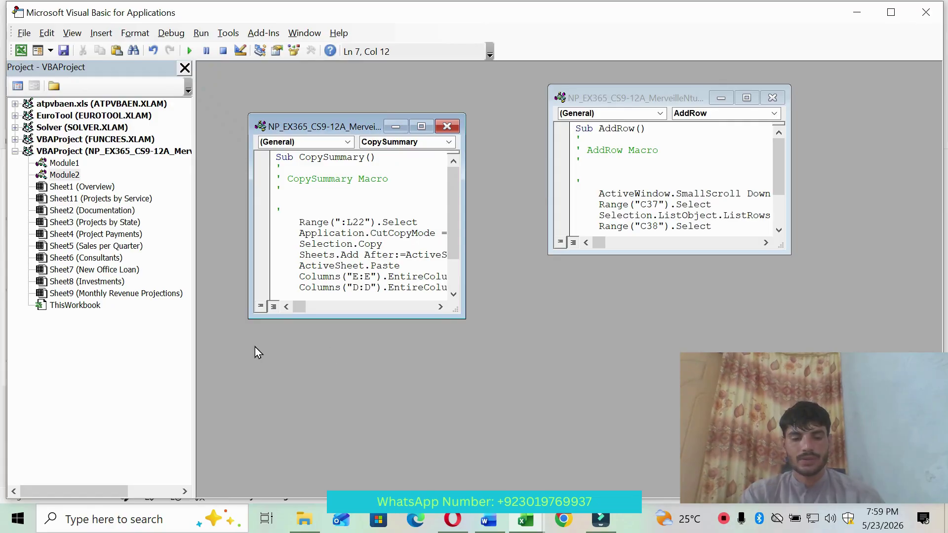
{"action": "type", "text": "I3"}
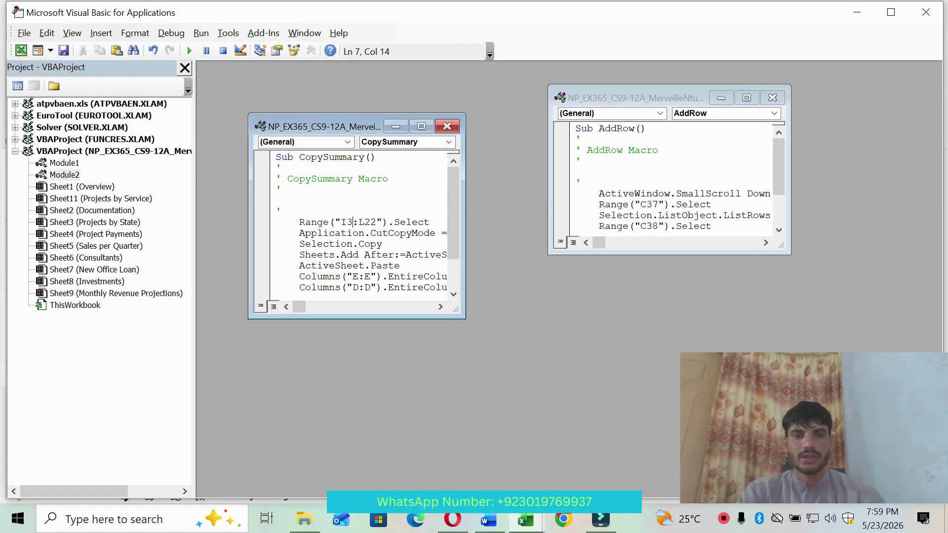
{"action": "left_click", "coordinate": [383, 224]}
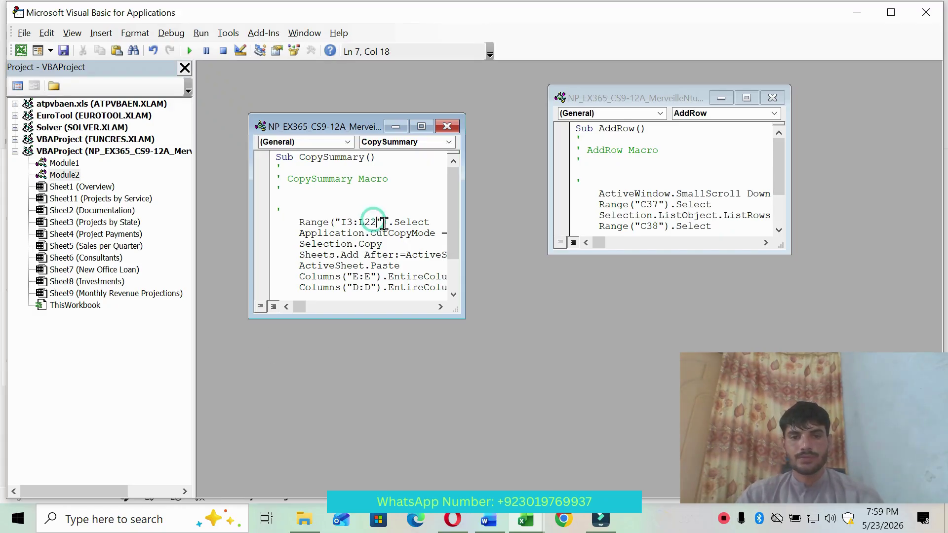
{"action": "key", "text": "BackSpace"}
{"action": "type", "text": "3"}
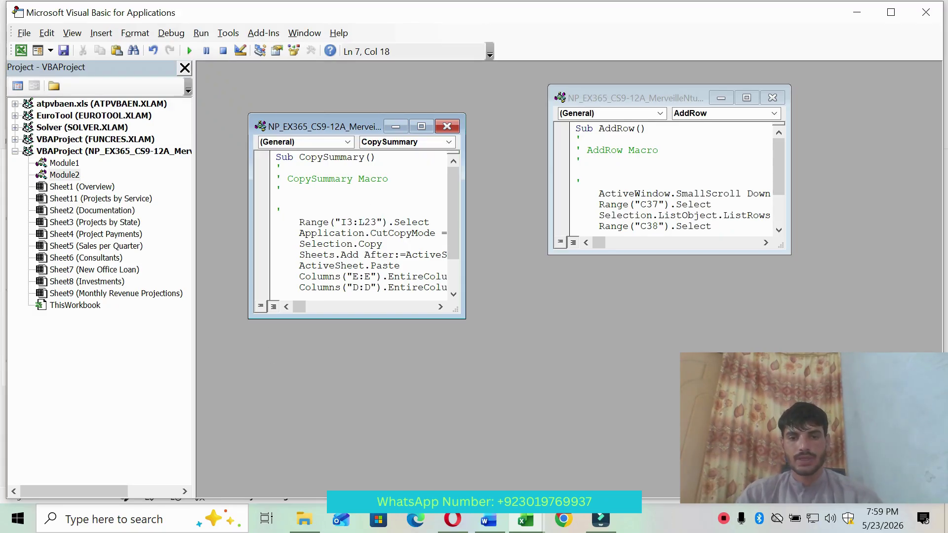
Check the remaining parts of step 8 in Word, then leave the Visual Basic Editor and return to the Excel workbook
{"action": "key", "text": "alt+Tab"}
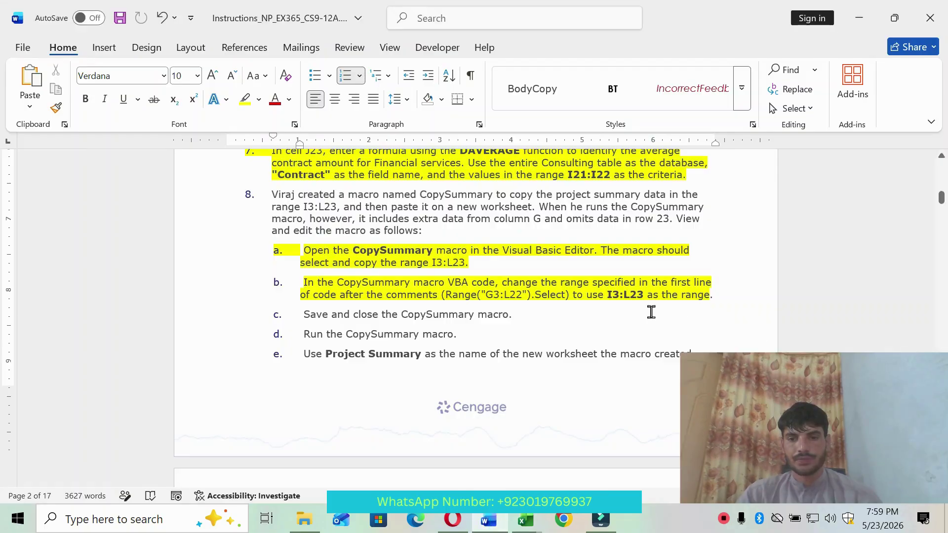
{"action": "left_click", "coordinate": [526, 518]}
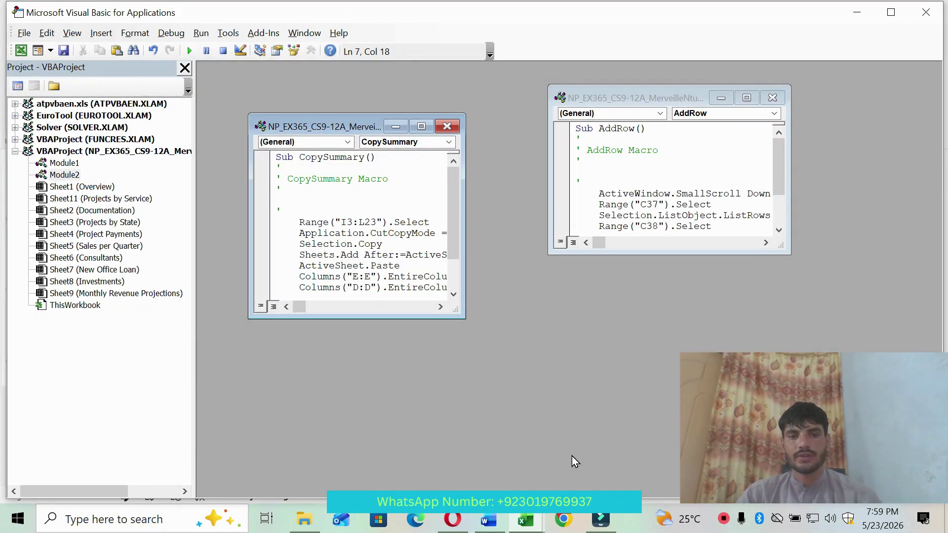
{"action": "key", "text": "alt+F11"}
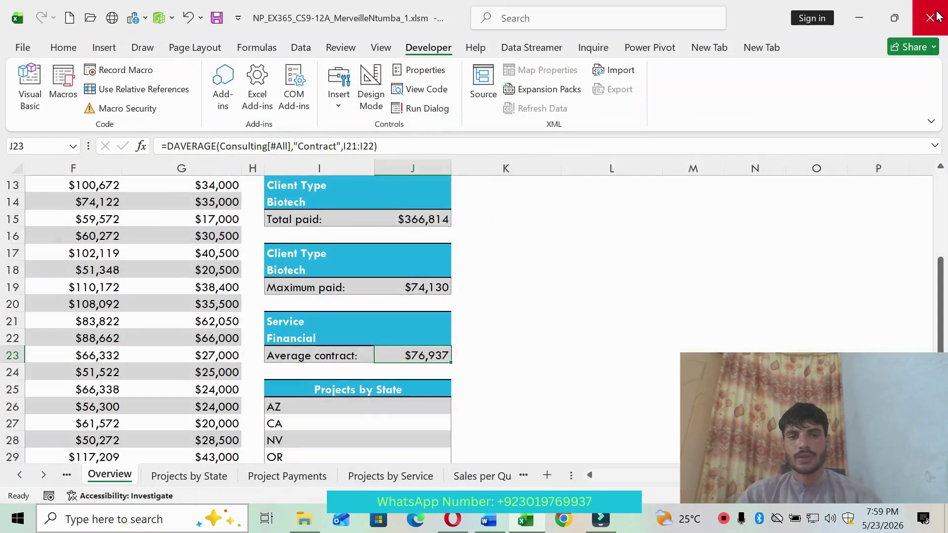
Switch to the Word instructions and highlight steps 8c and 8d, about saving, closing and running the CopySummary macro, in yellow
{"action": "left_click", "coordinate": [488, 519]}
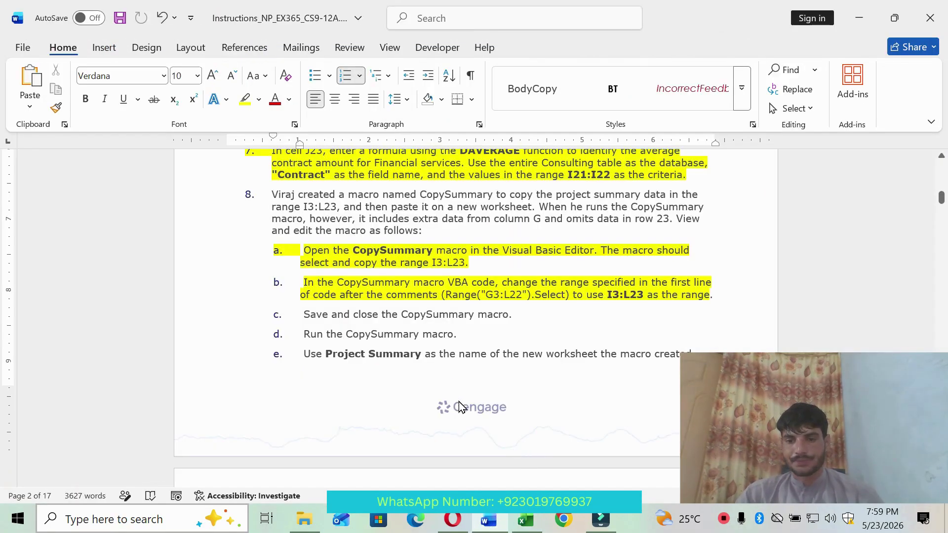
{"action": "left_click", "coordinate": [301, 318]}
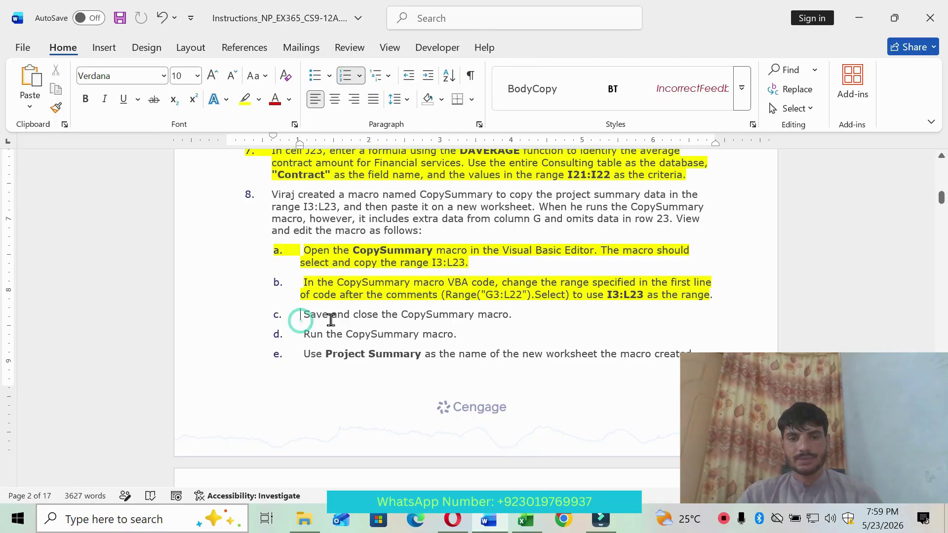
{"action": "left_click_drag", "start_coordinate": [330, 320], "coordinate": [543, 320]}
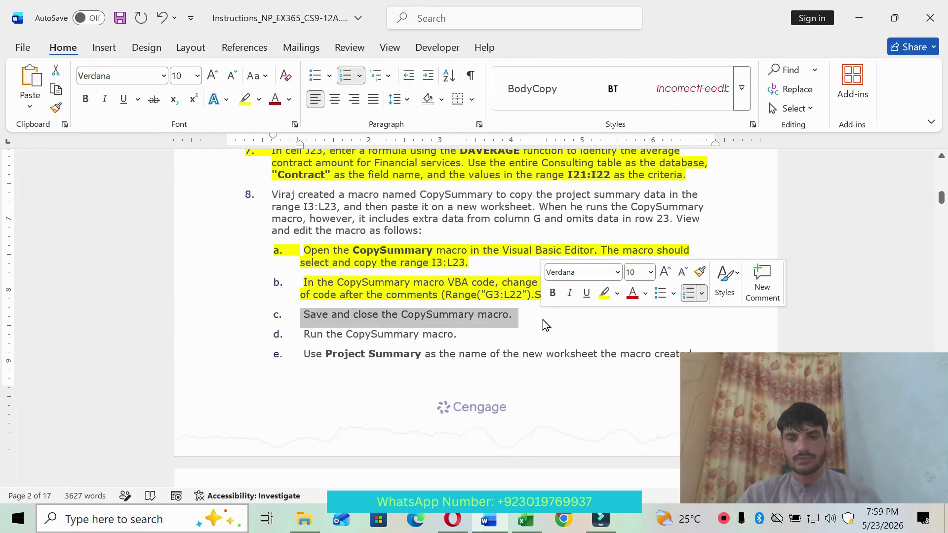
{"action": "left_click", "coordinate": [602, 295]}
{"action": "left_click", "coordinate": [526, 520]}
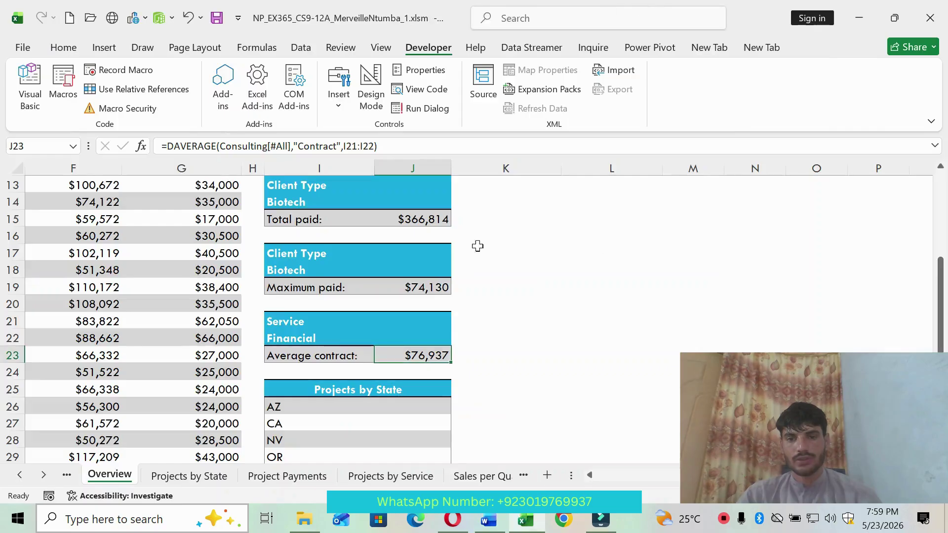
{"action": "left_click", "coordinate": [486, 524]}
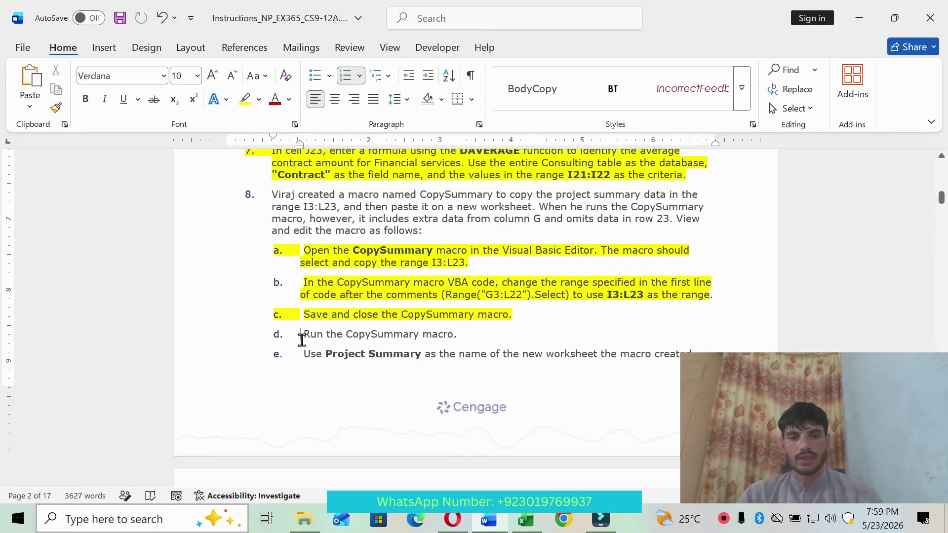
{"action": "left_click_drag", "start_coordinate": [301, 340], "coordinate": [491, 338]}
{"action": "left_click", "coordinate": [554, 316]}
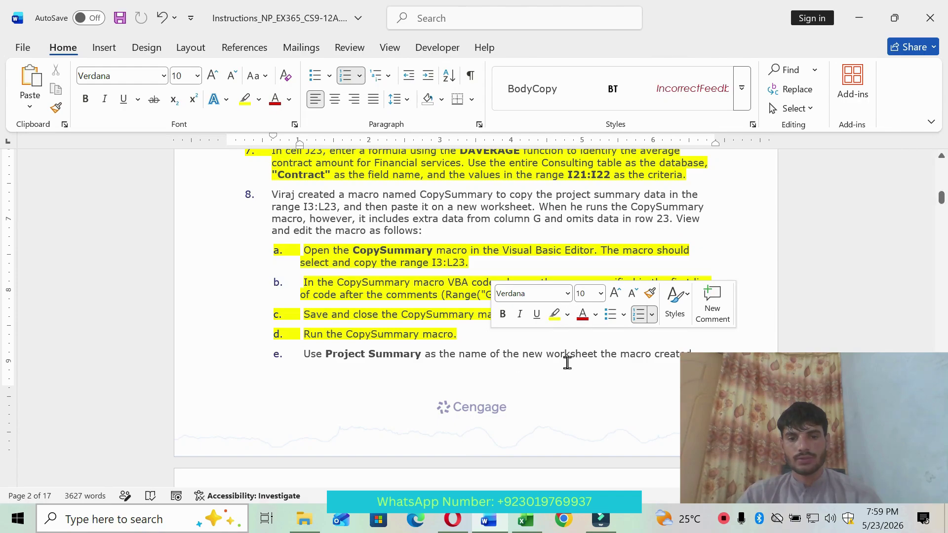
Switch to the Excel workbook and run the CopySummary macro to copy the summary data to a new worksheet
{"action": "left_click", "coordinate": [526, 519]}
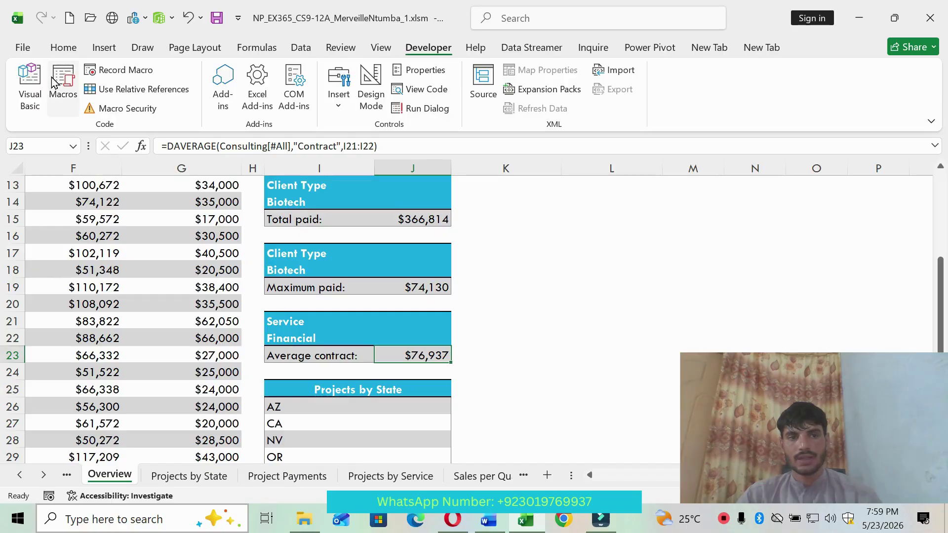
{"action": "left_click", "coordinate": [64, 92]}
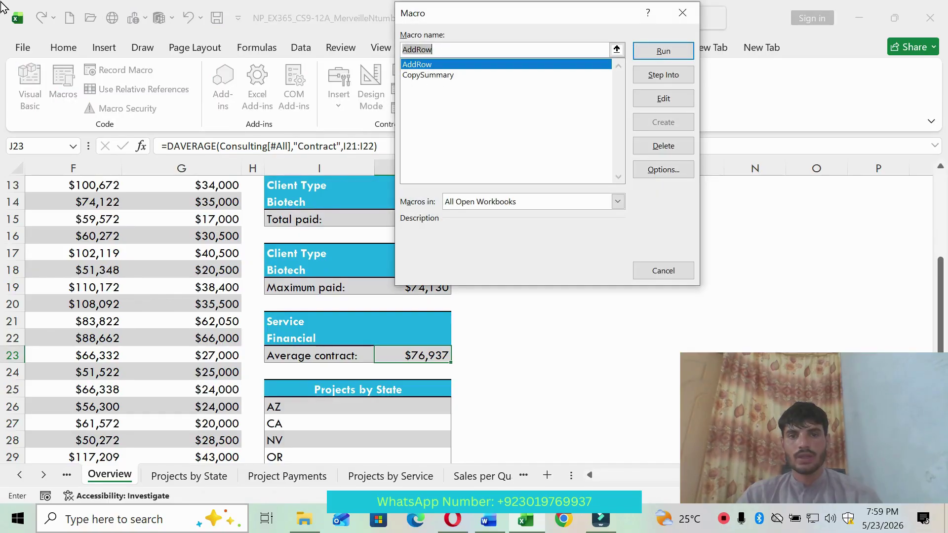
{"action": "left_click", "coordinate": [414, 75]}
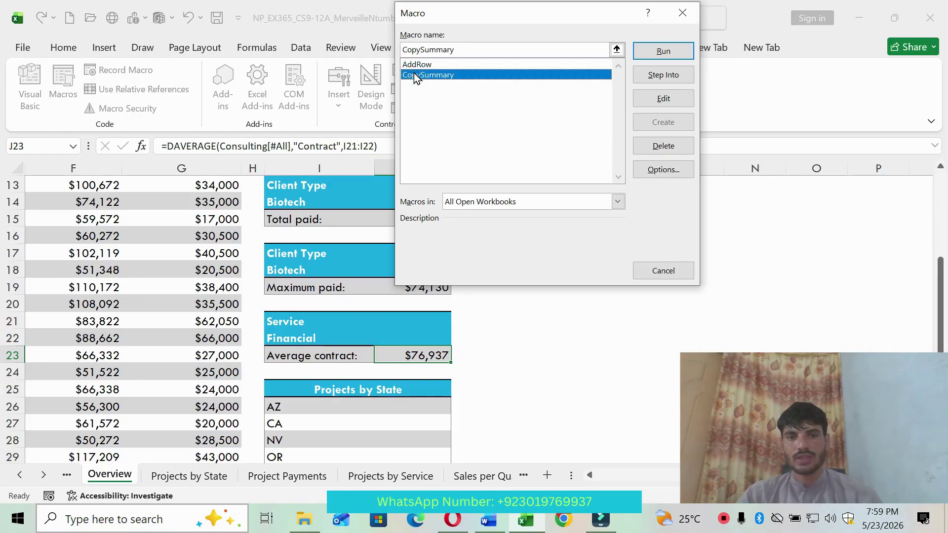
{"action": "left_click", "coordinate": [663, 51]}
{"action": "left_click", "coordinate": [251, 391]}
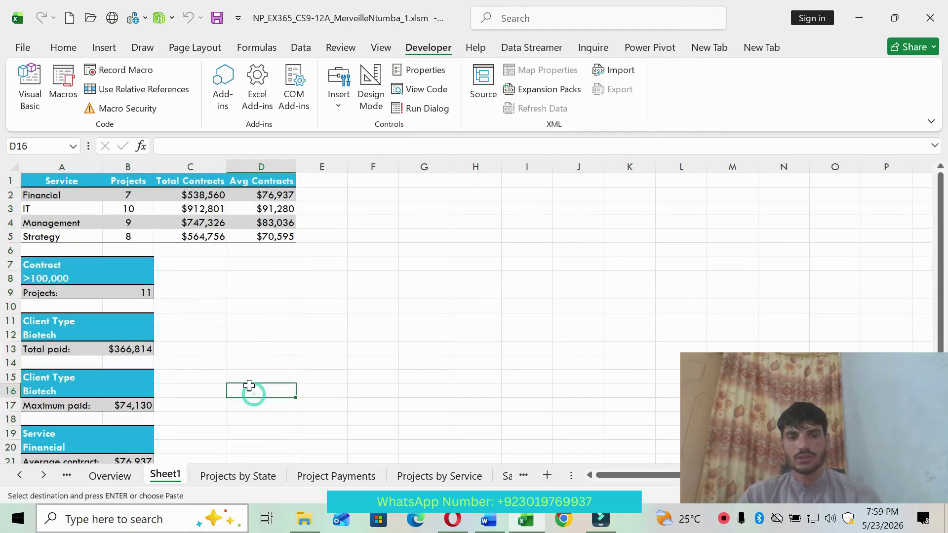
Switch to the Word instructions and highlight step 8e, about naming the new worksheet, in yellow
{"action": "left_click", "coordinate": [488, 519]}
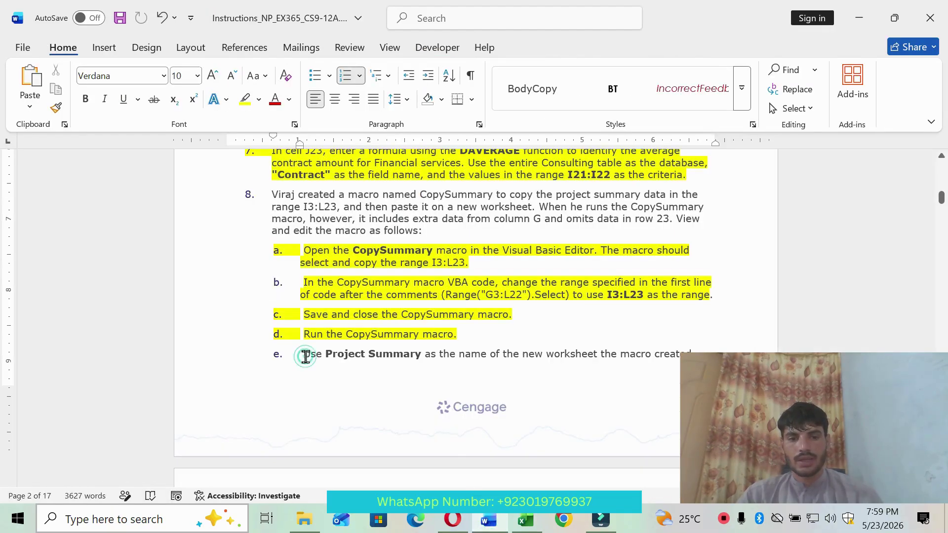
{"action": "left_click_drag", "start_coordinate": [303, 353], "coordinate": [701, 356]}
{"action": "left_click", "coordinate": [761, 337]}
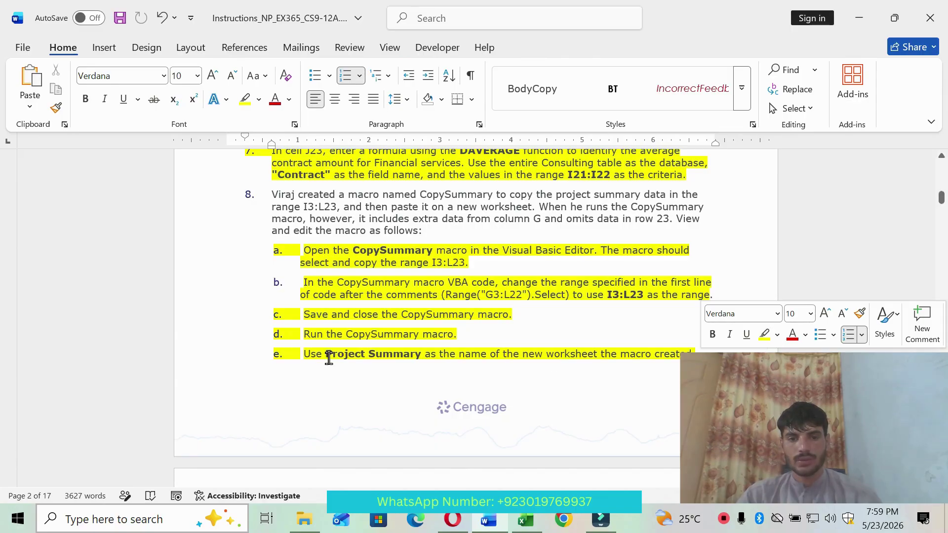
Copy the name Project Summary from step 8e, switch to Excel, and rename the new Sheet1 worksheet with it
{"action": "left_click_drag", "start_coordinate": [326, 356], "coordinate": [415, 355]}
{"action": "key", "text": "ctrl+c"}
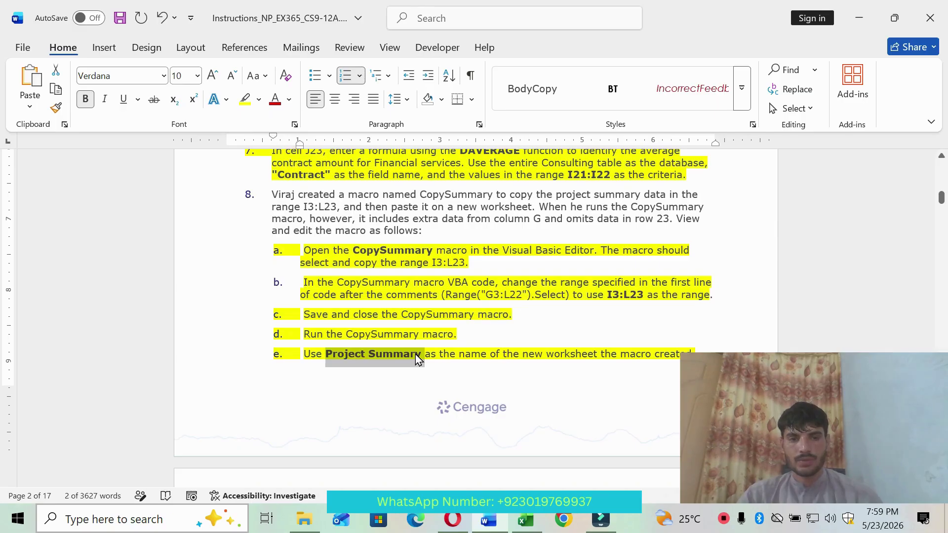
{"action": "left_click", "coordinate": [525, 519]}
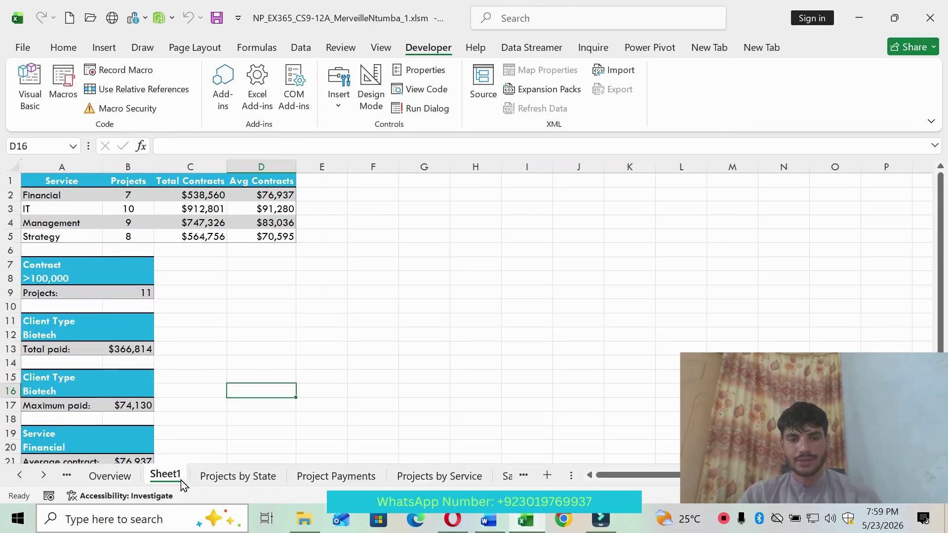
{"action": "right_click", "coordinate": [181, 482]}
{"action": "left_click", "coordinate": [217, 311]}
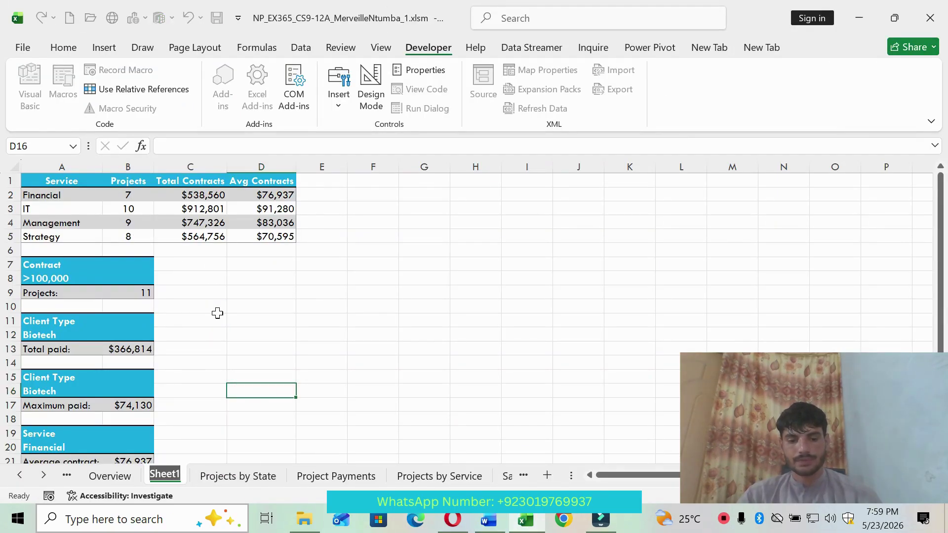
{"action": "key", "text": "ctrl+v"}
{"action": "key", "text": "Return"}
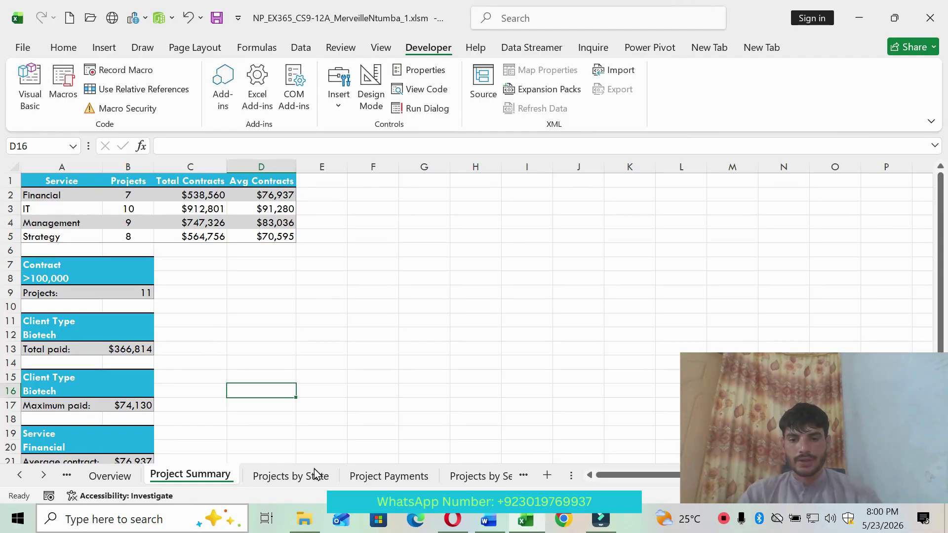
Highlight the introduction of step 9 in yellow in the Word instructions and return to the Overview worksheet in Excel
{"action": "left_click", "coordinate": [488, 519]}
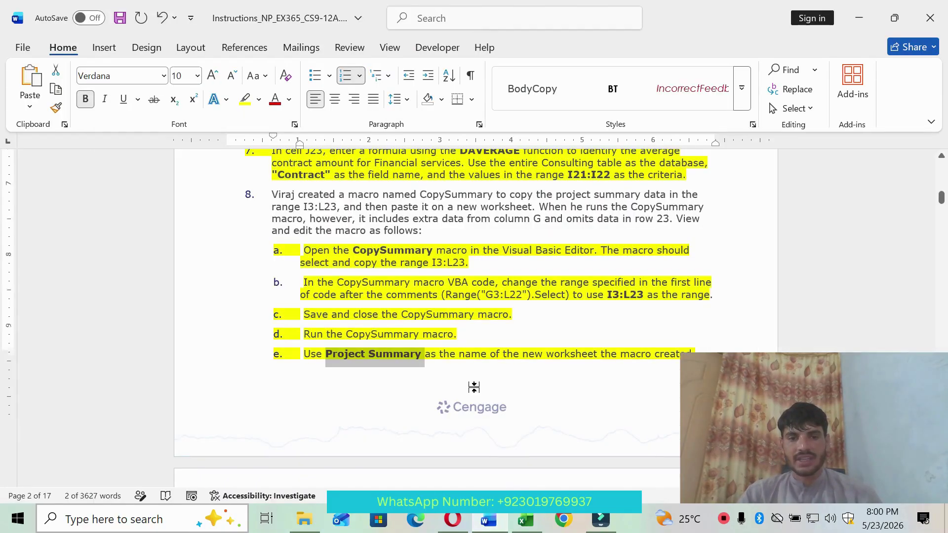
{"action": "scroll", "coordinate": [473, 388], "scroll_direction": "down", "scroll_amount": 5}
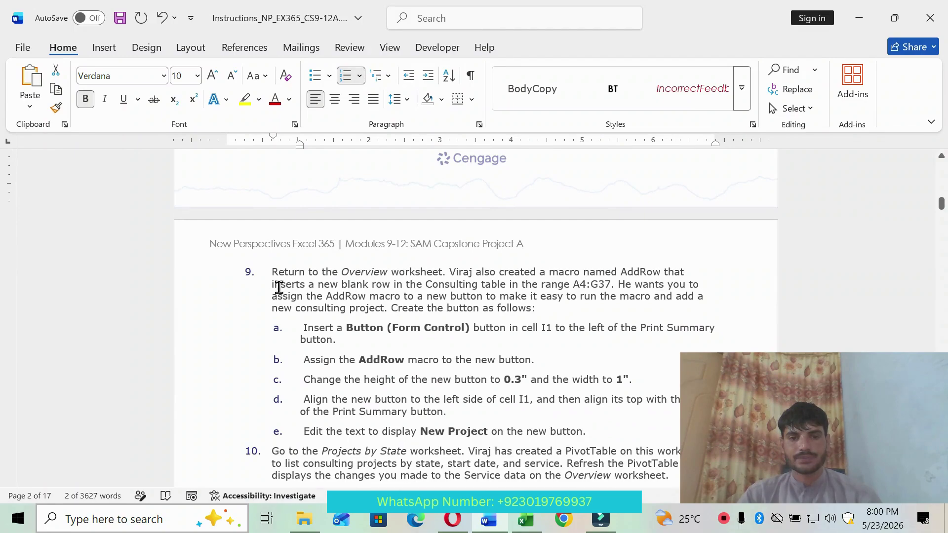
{"action": "left_click_drag", "start_coordinate": [271, 271], "coordinate": [547, 313]}
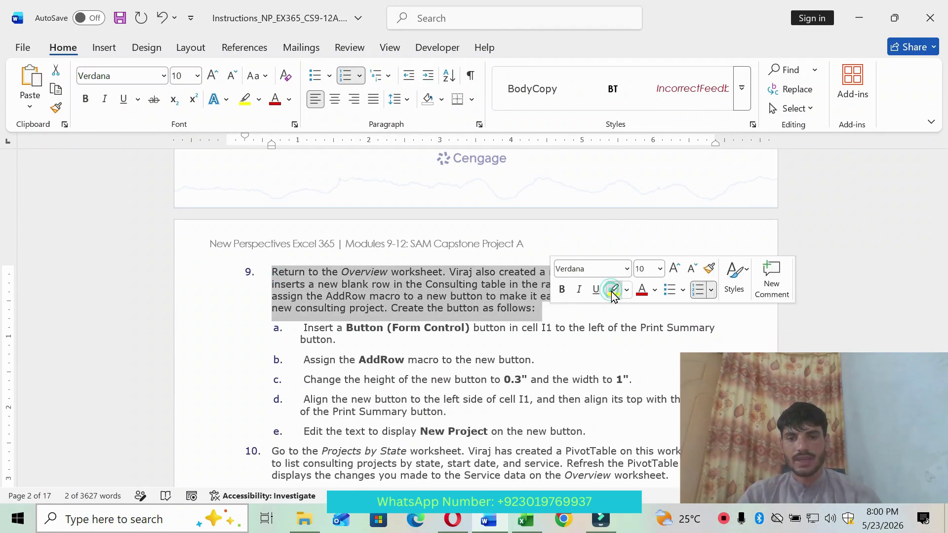
{"action": "left_click", "coordinate": [612, 291]}
{"action": "left_click", "coordinate": [475, 295]}
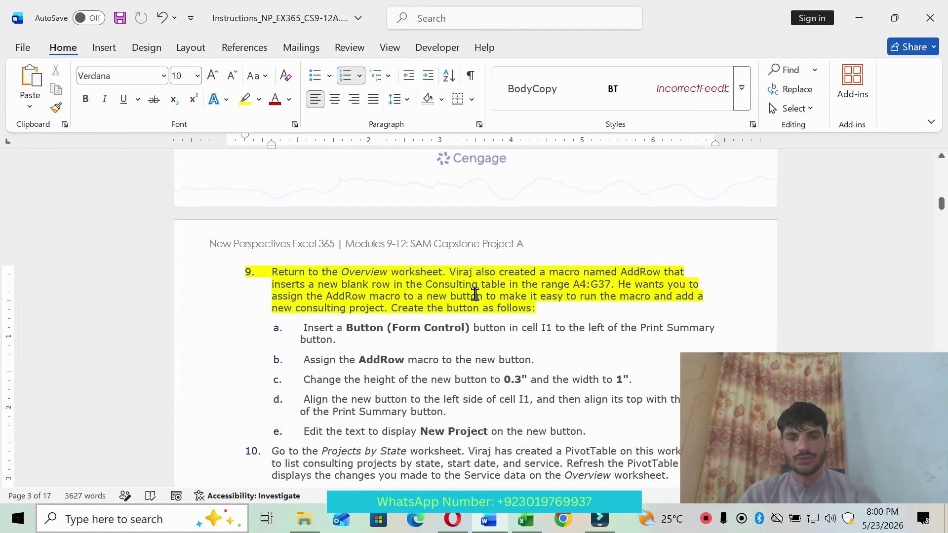
{"action": "left_click", "coordinate": [526, 519]}
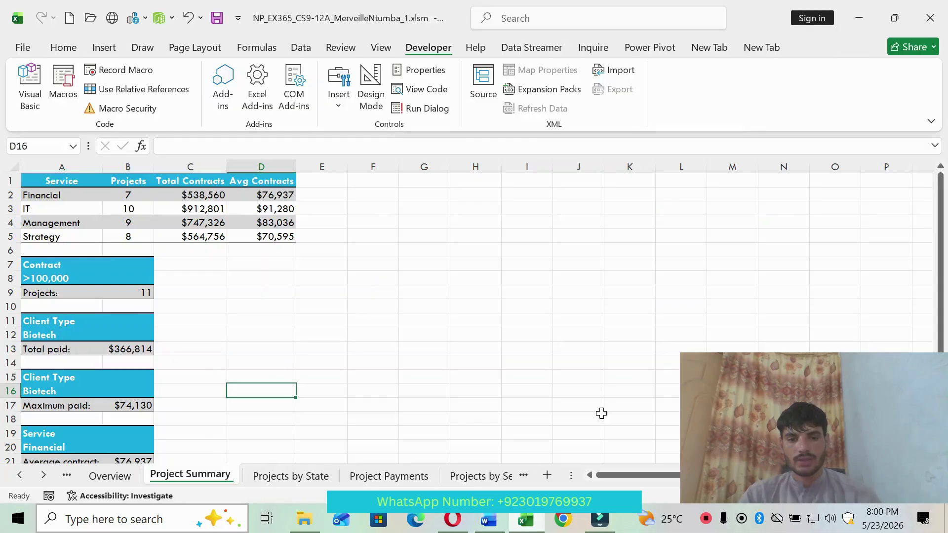
{"action": "left_click", "coordinate": [109, 476]}
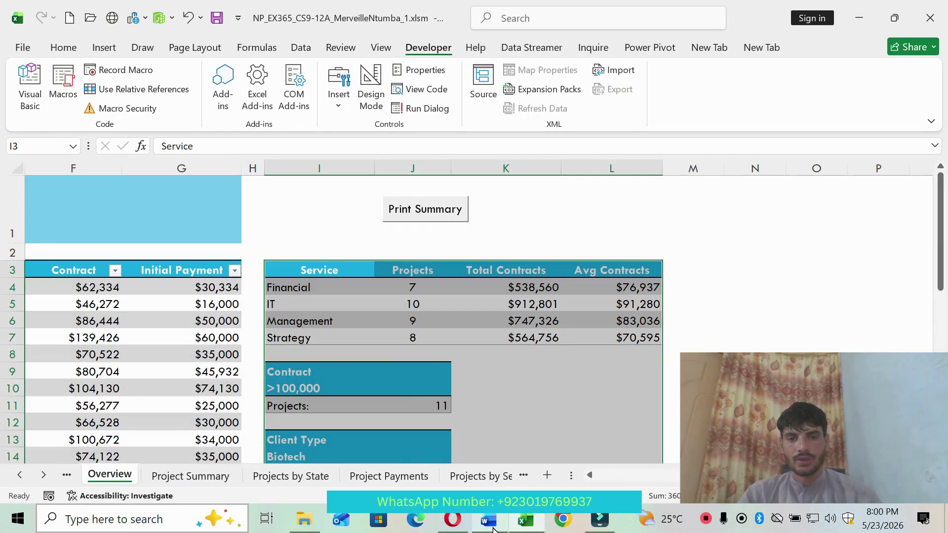
Switch to the Word instructions and highlight step 9a, about inserting a form control button in cell I1, in yellow
{"action": "mouse_move", "coordinate": [493, 529]}
{"action": "left_click", "coordinate": [537, 476]}
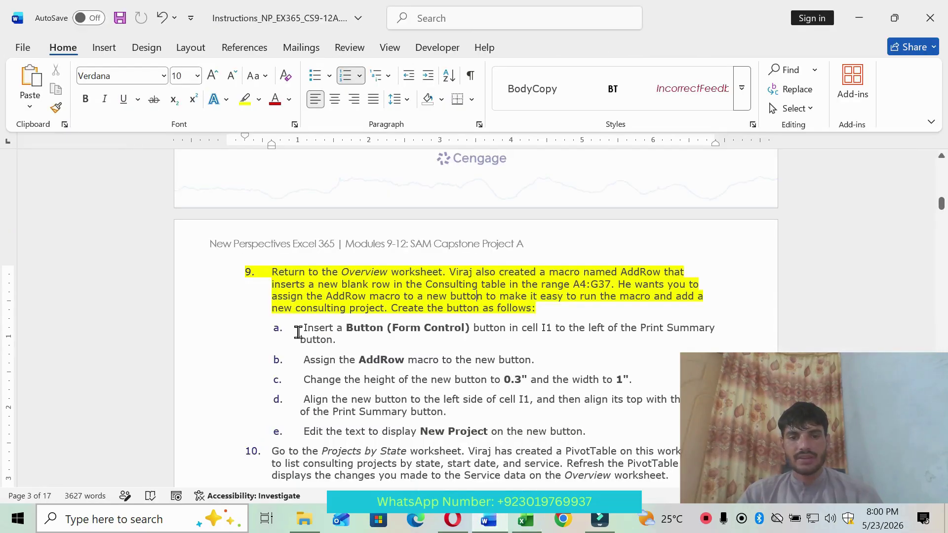
{"action": "left_click_drag", "start_coordinate": [298, 332], "coordinate": [339, 340]}
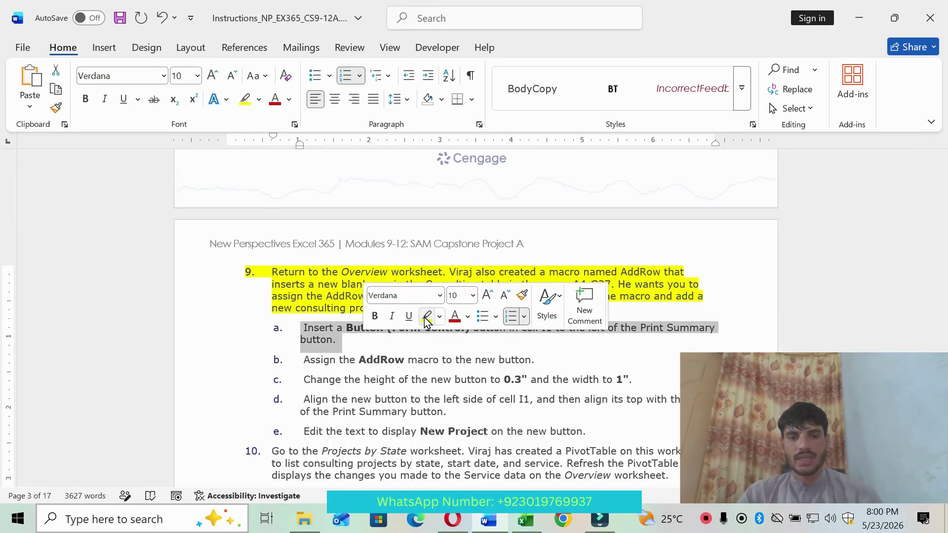
{"action": "left_click", "coordinate": [425, 317]}
{"action": "left_click", "coordinate": [334, 340]}
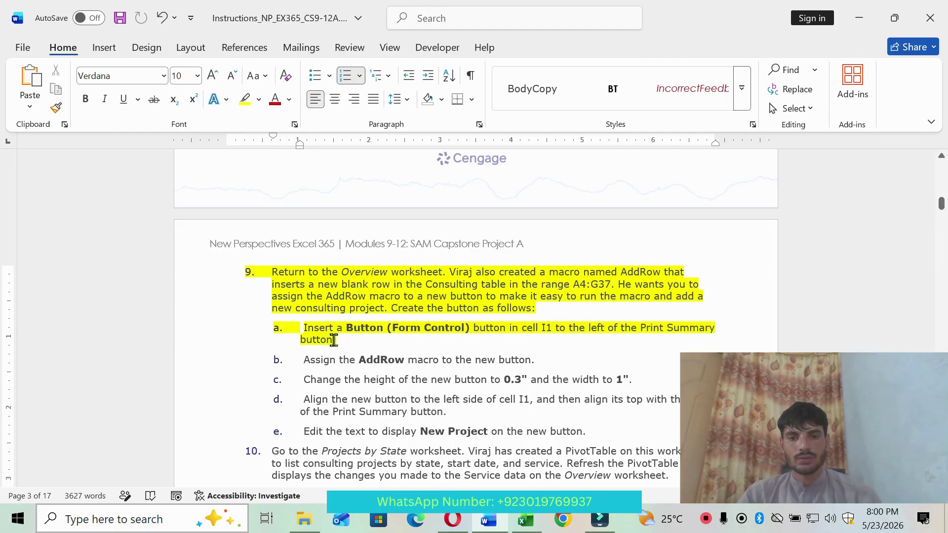
Switch to Excel and draw a Button (Form Control) inside cell I1 of the Overview worksheet, beside the Print Summary button
{"action": "left_click", "coordinate": [526, 519]}
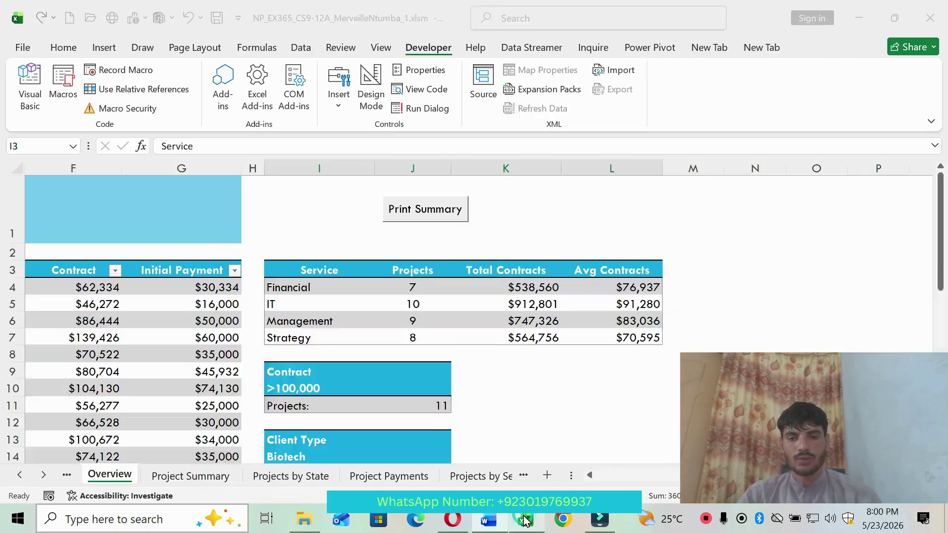
{"action": "left_click", "coordinate": [334, 237]}
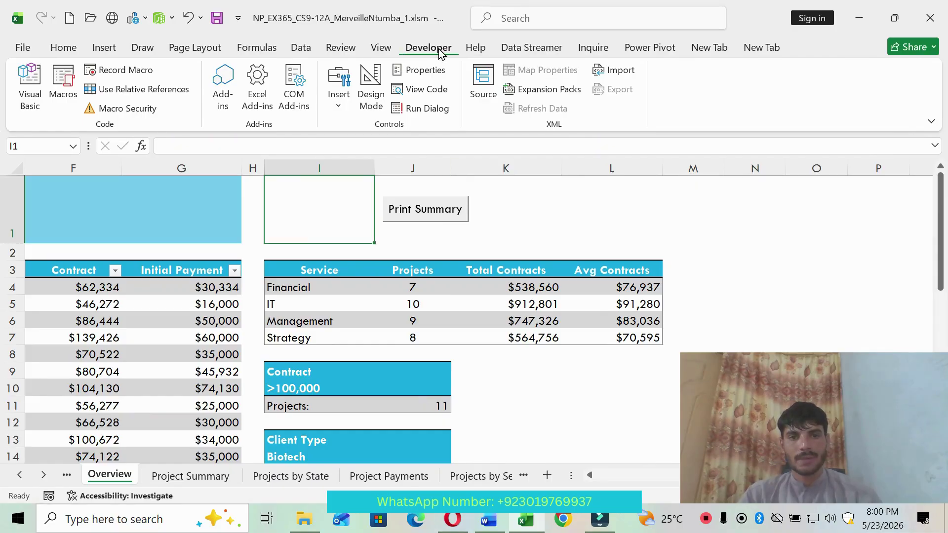
{"action": "left_click", "coordinate": [488, 520]}
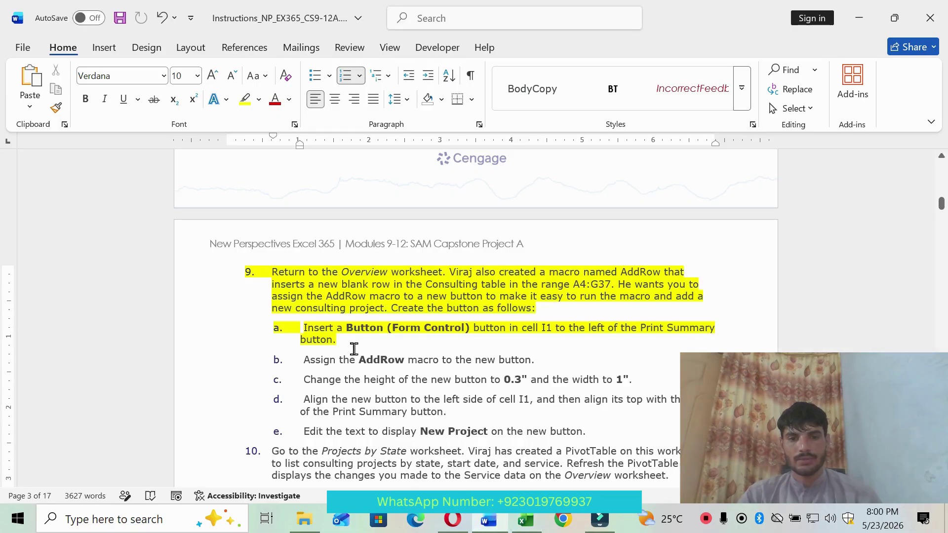
{"action": "left_click", "coordinate": [526, 520]}
{"action": "left_click", "coordinate": [339, 87]}
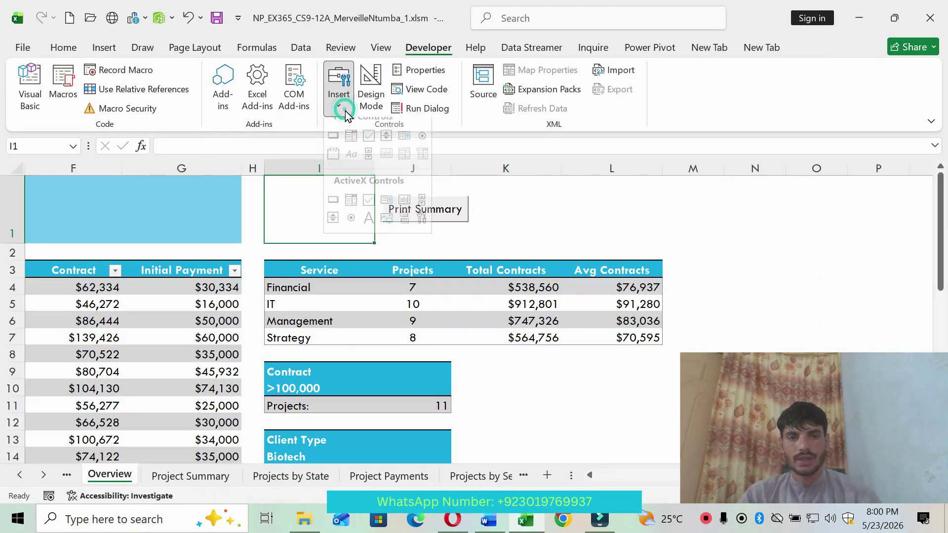
{"action": "left_click", "coordinate": [330, 146]}
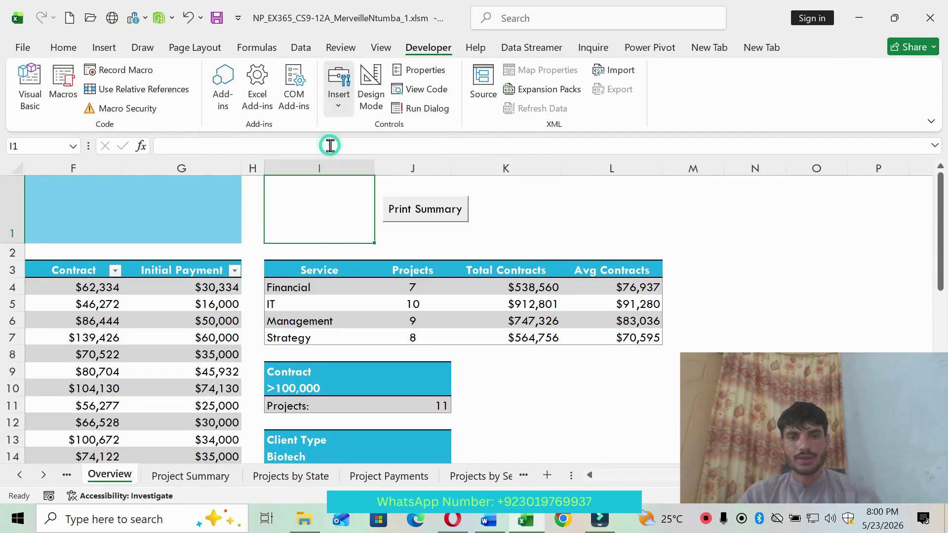
{"action": "left_click_drag", "start_coordinate": [289, 201], "coordinate": [351, 227]}
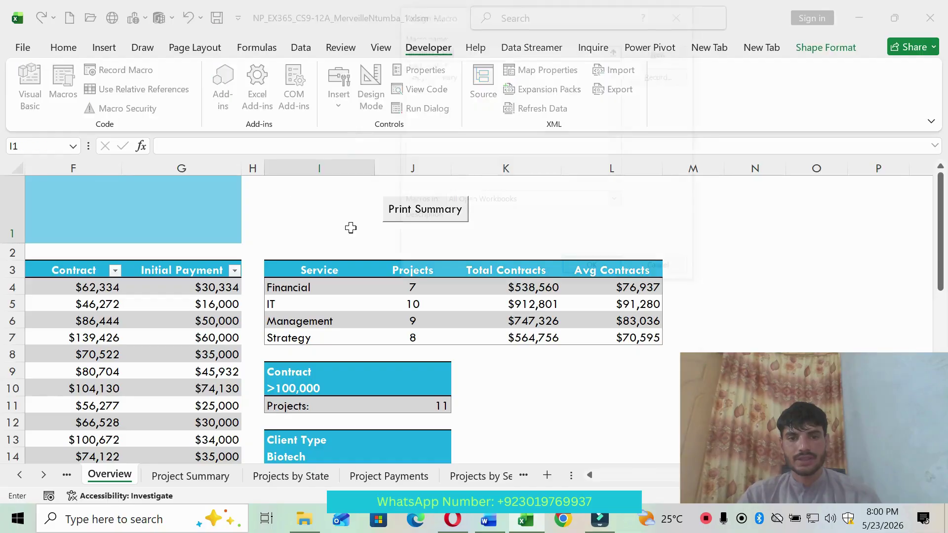
Switch to the Word instructions and highlight step 9b, about assigning the AddRow macro, in yellow
{"action": "key", "text": "alt+Tab"}
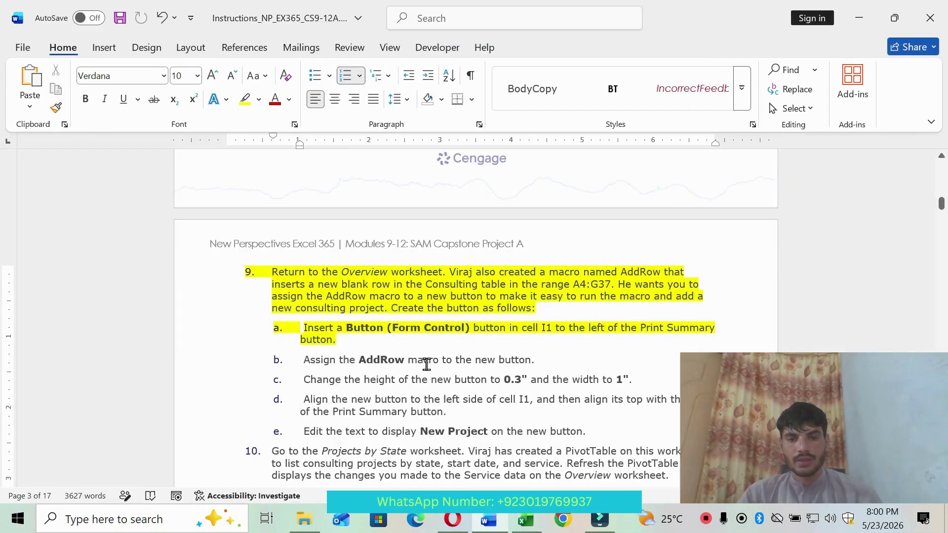
{"action": "left_click_drag", "start_coordinate": [302, 363], "coordinate": [542, 360]}
{"action": "left_click", "coordinate": [605, 336]}
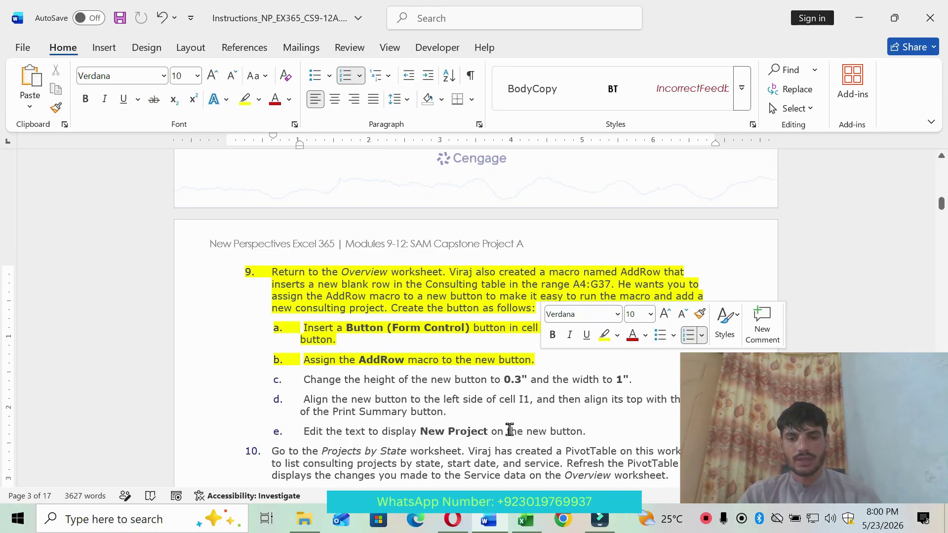
Return to Excel and assign the AddRow macro to the new button in cell I1
{"action": "left_click", "coordinate": [525, 520]}
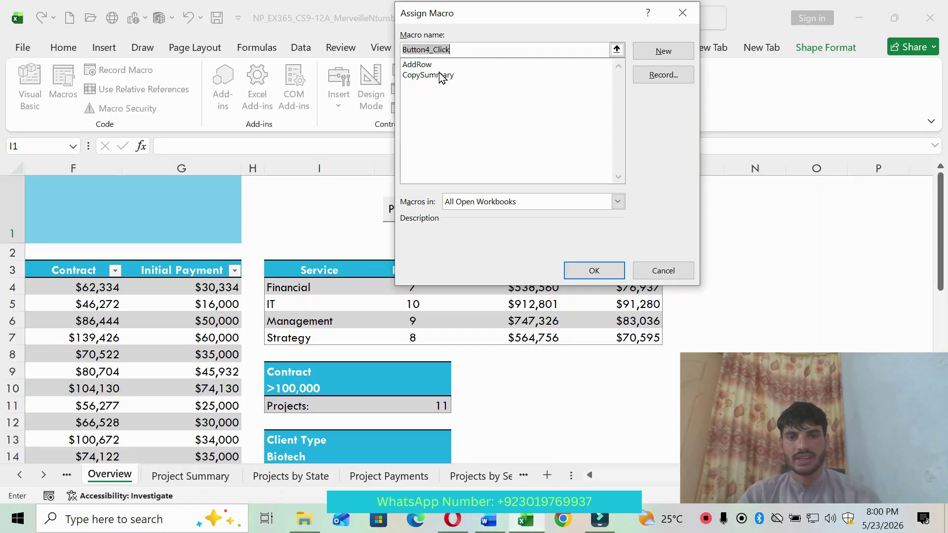
{"action": "left_click", "coordinate": [420, 65]}
{"action": "left_click", "coordinate": [617, 272]}
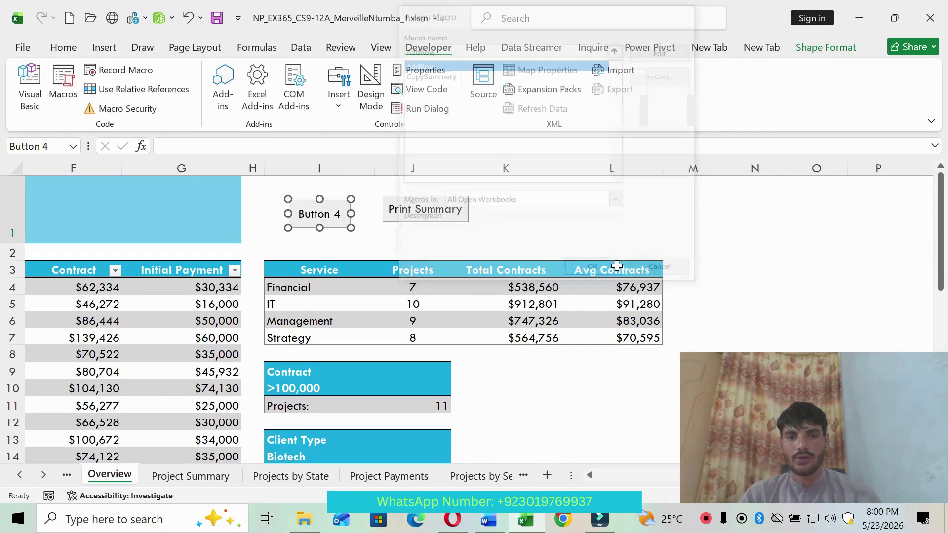
Switch to the Word instructions and highlight step 9c, about the new button's height and width, in yellow
{"action": "left_click", "coordinate": [502, 525]}
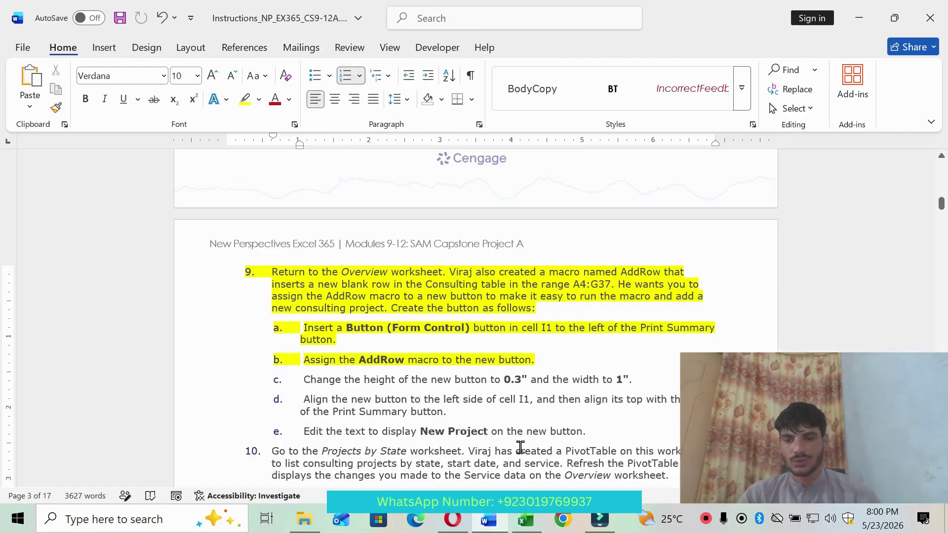
{"action": "scroll", "coordinate": [346, 374], "scroll_direction": "down", "scroll_amount": 2}
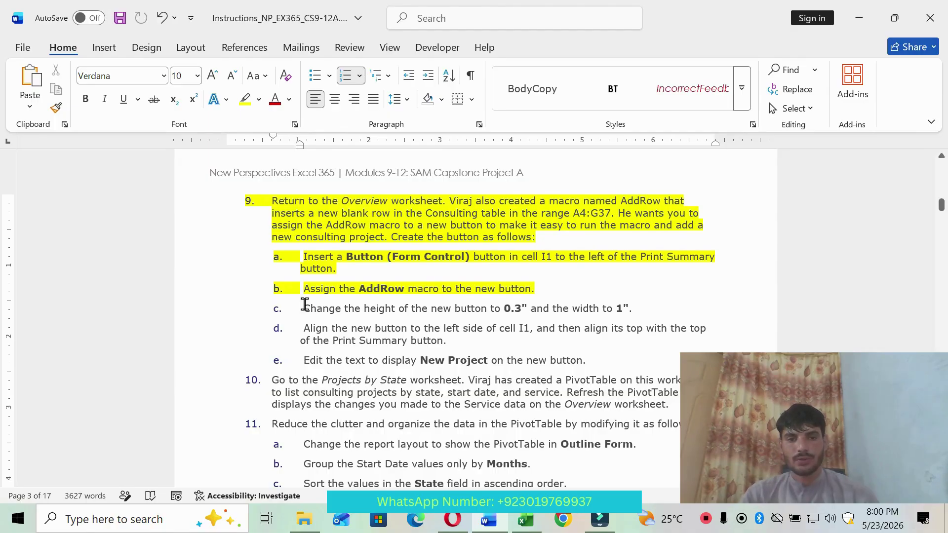
{"action": "left_click_drag", "start_coordinate": [303, 306], "coordinate": [635, 313]}
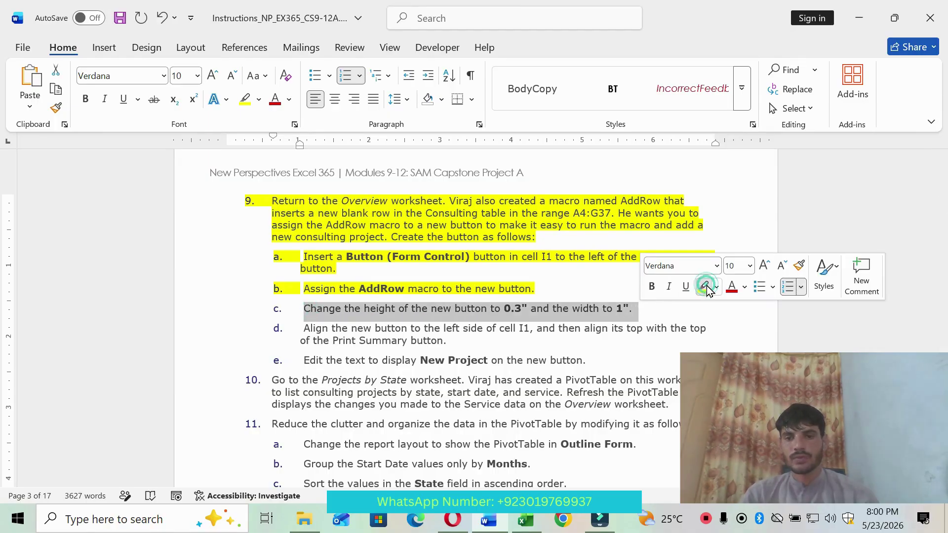
{"action": "left_click", "coordinate": [706, 287]}
Return to Excel and set the new AddRow button's width to 1" and its height to 0.3"
{"action": "left_click", "coordinate": [527, 520]}
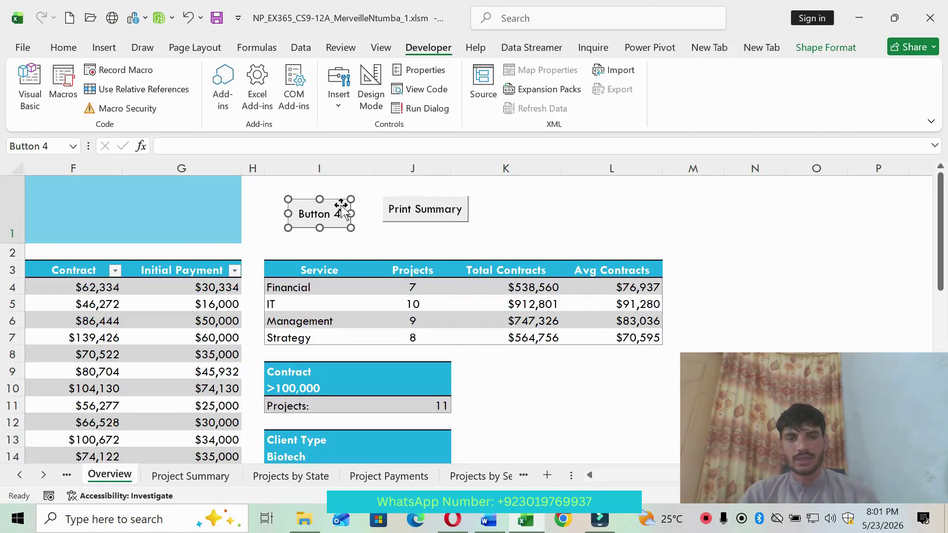
{"action": "left_click", "coordinate": [489, 519]}
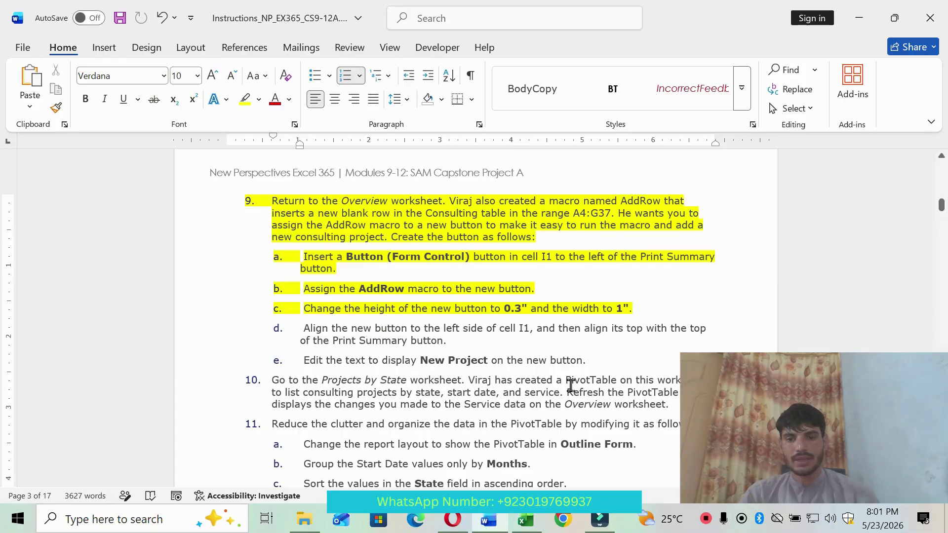
{"action": "left_click", "coordinate": [526, 520]}
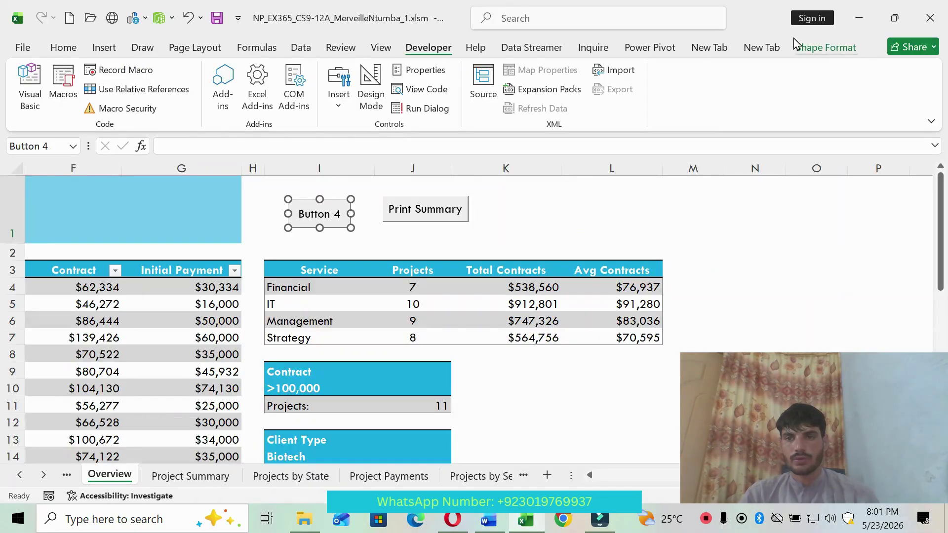
{"action": "left_click", "coordinate": [825, 48]}
{"action": "left_click", "coordinate": [890, 99]}
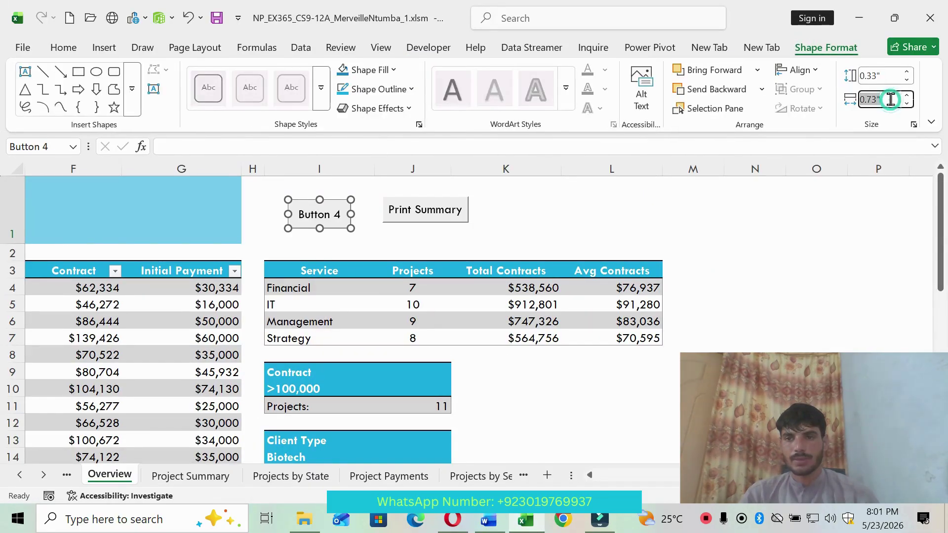
{"action": "type", "text": "1"}
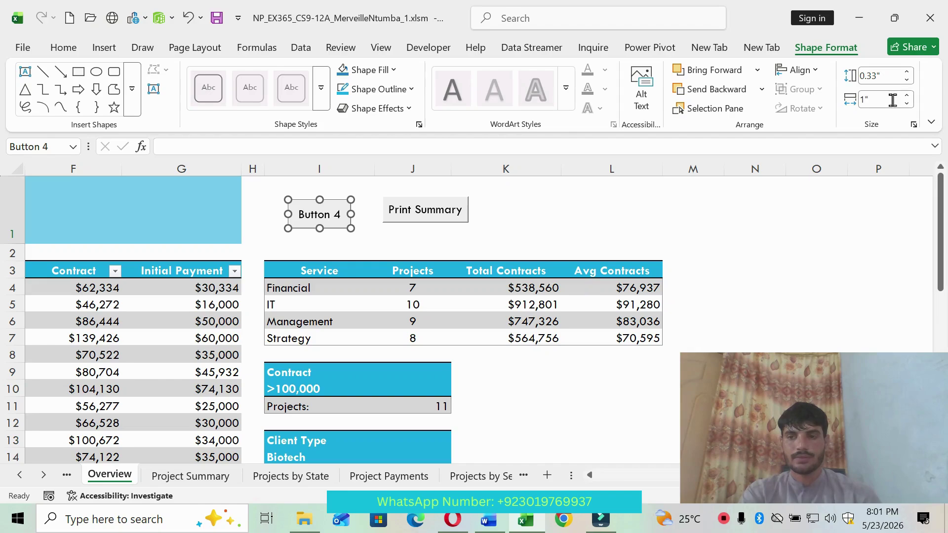
{"action": "key", "text": "Return"}
{"action": "left_click", "coordinate": [894, 75]}
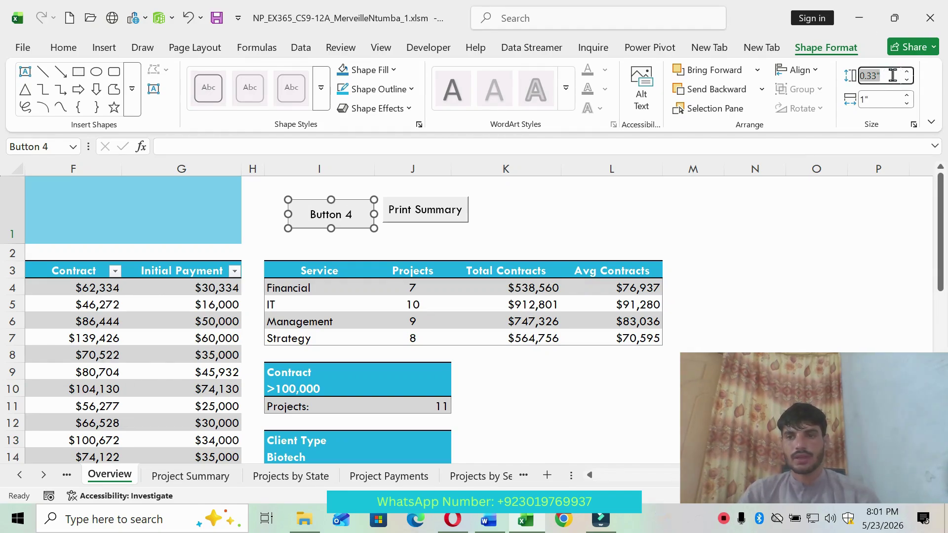
{"action": "key", "text": "BackSpace"}
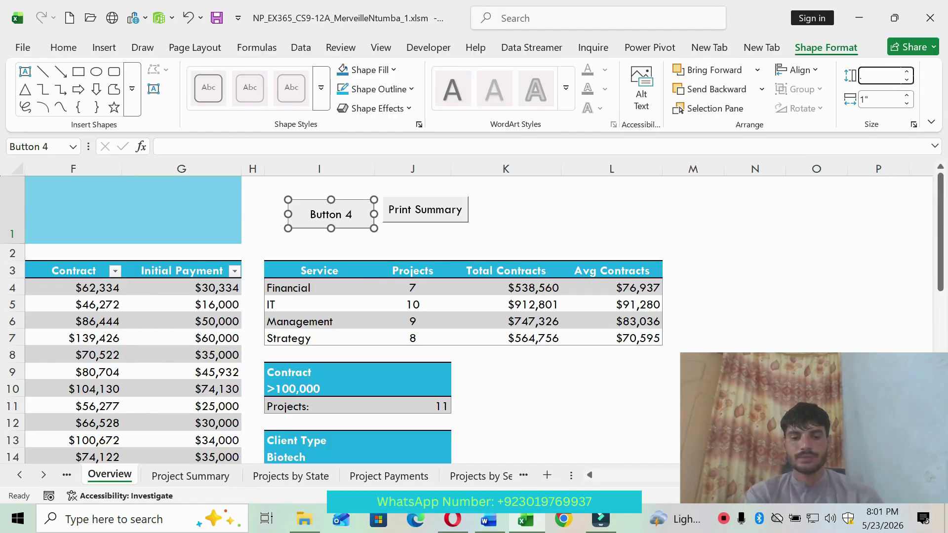
{"action": "type", "text": "0.3"}
{"action": "key", "text": "Return"}
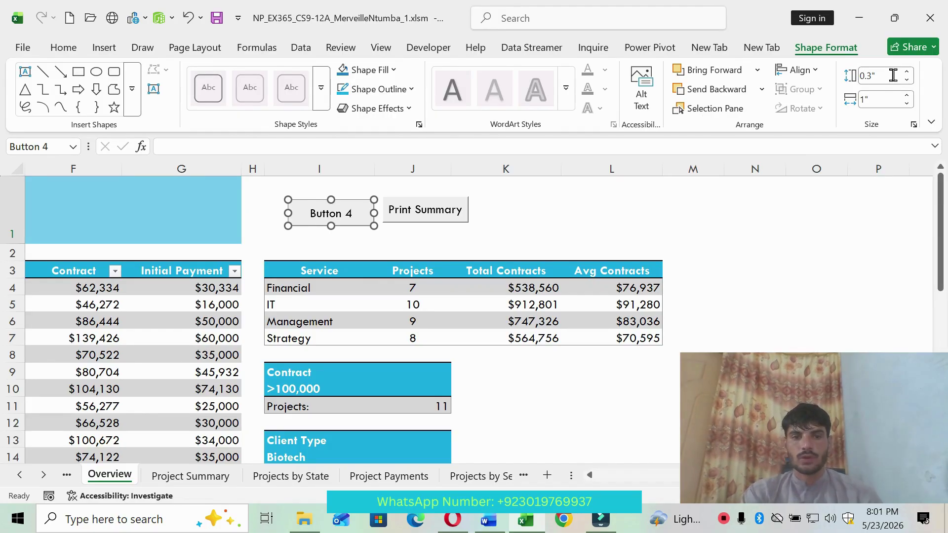
Switch to the Word instructions and highlight step 9d, about aligning the new button, in yellow
{"action": "left_click", "coordinate": [489, 520]}
{"action": "left_click_drag", "start_coordinate": [301, 328], "coordinate": [459, 346]}
{"action": "left_click", "coordinate": [527, 319]}
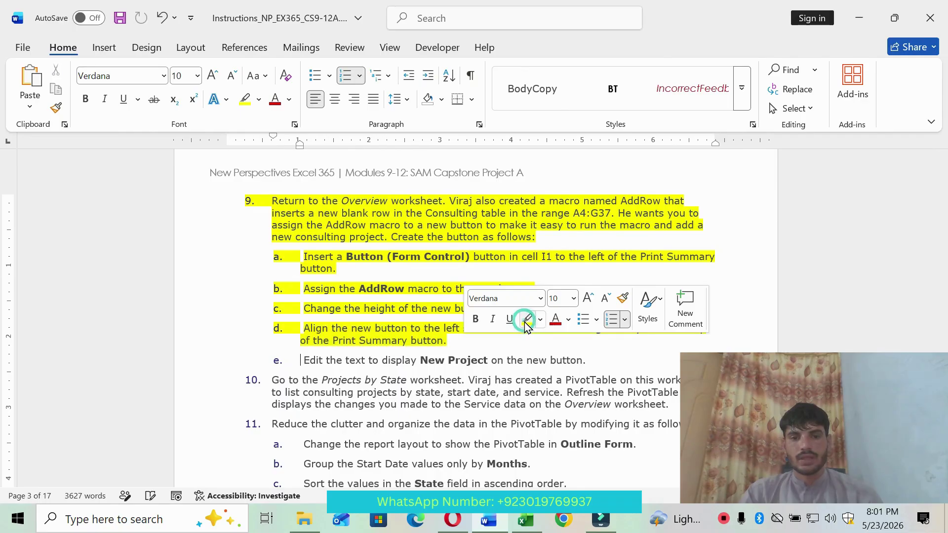
{"action": "left_click", "coordinate": [443, 339]}
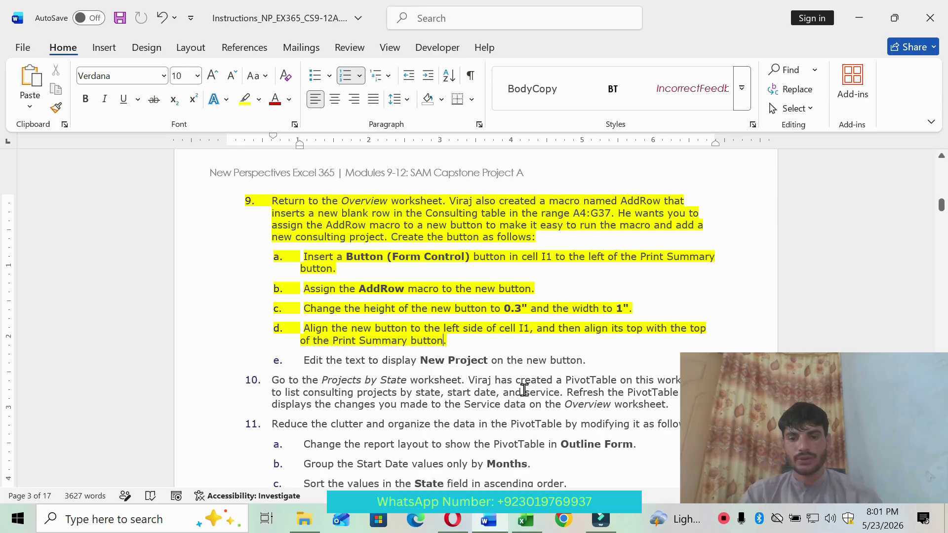
Return to Excel and move the new button horizontally toward the left side of cell I1
{"action": "left_click", "coordinate": [526, 520]}
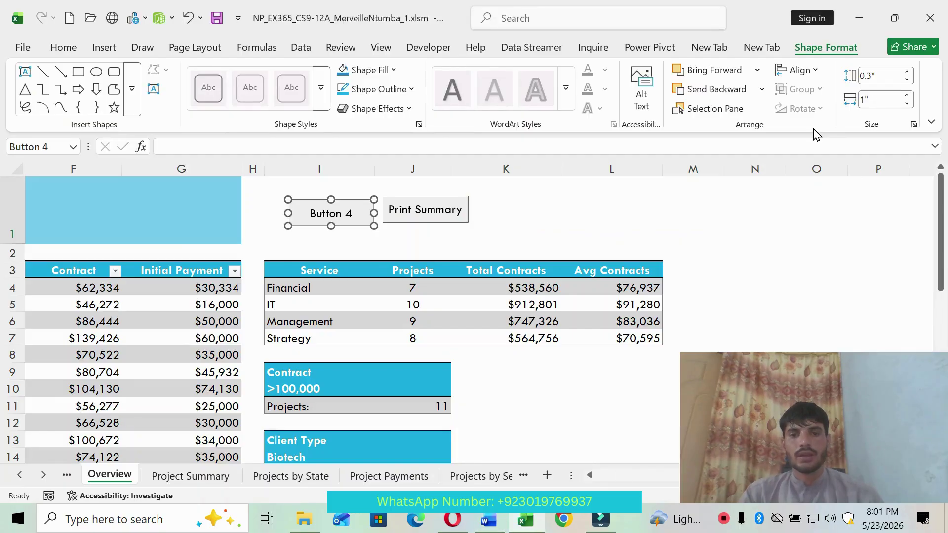
{"action": "left_click", "coordinate": [312, 201]}
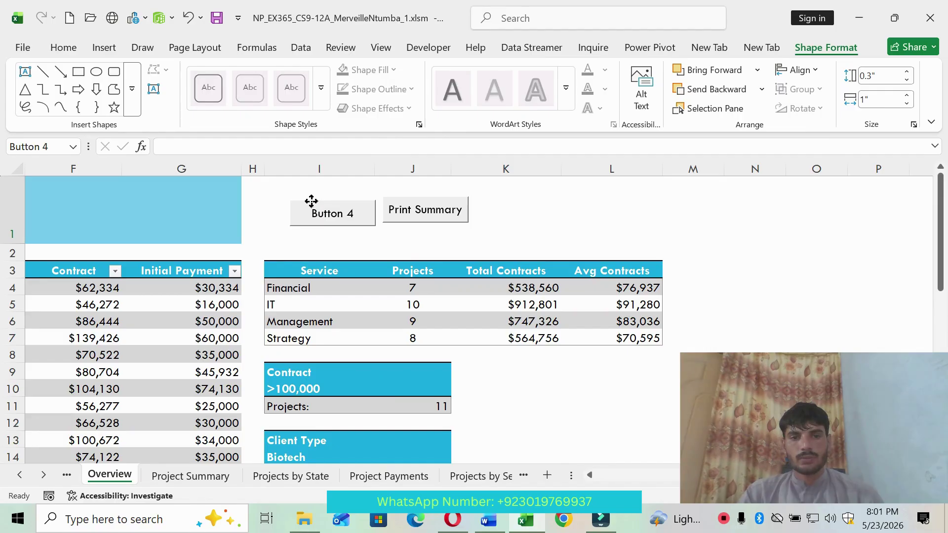
{"action": "left_click_drag", "start_coordinate": [311, 201], "coordinate": [296, 201]}
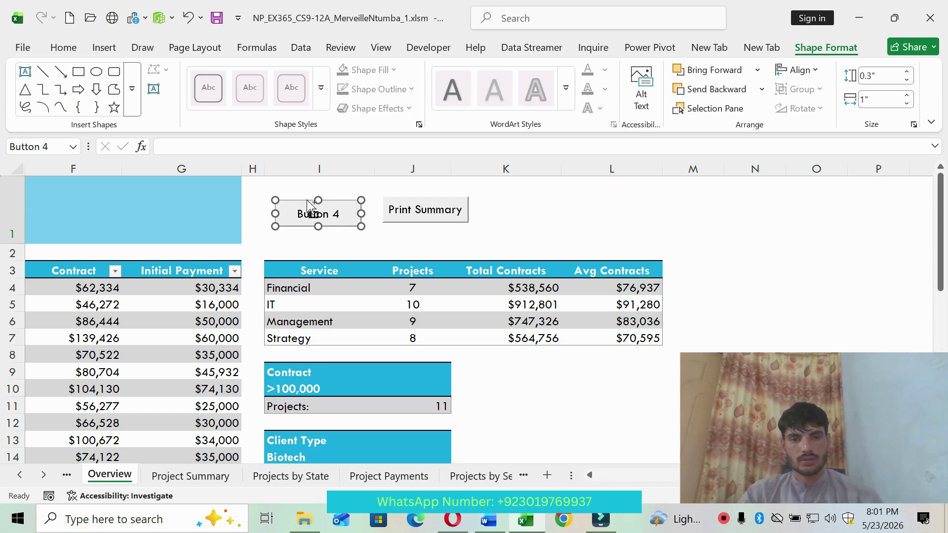
Select the Print Summary button together with the new button and align their tops
{"action": "left_click", "coordinate": [385, 206], "text": "ctrl"}
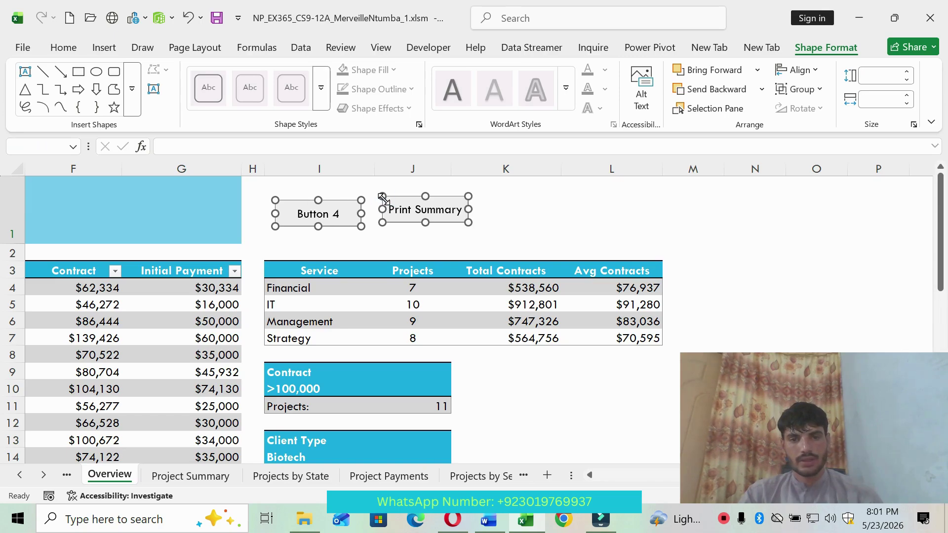
{"action": "left_click", "coordinate": [488, 519]}
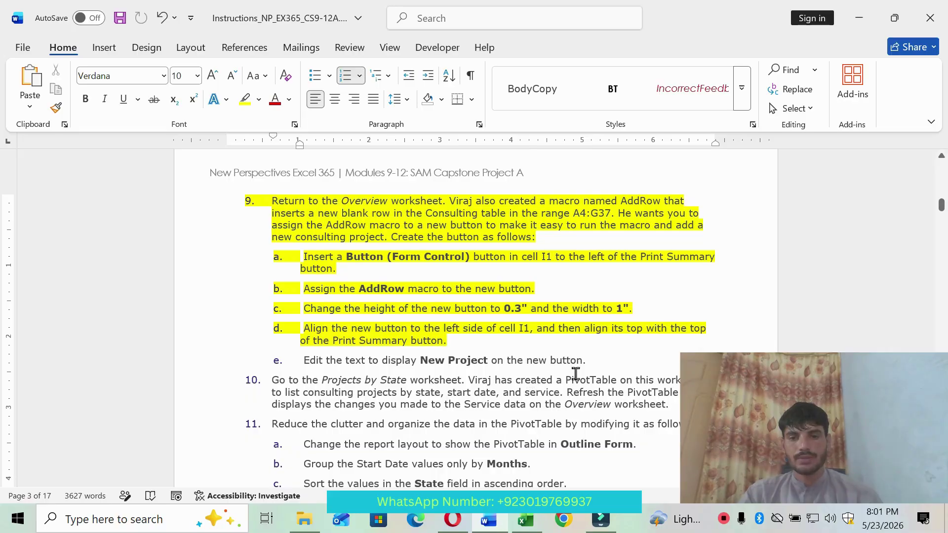
{"action": "left_click", "coordinate": [525, 520]}
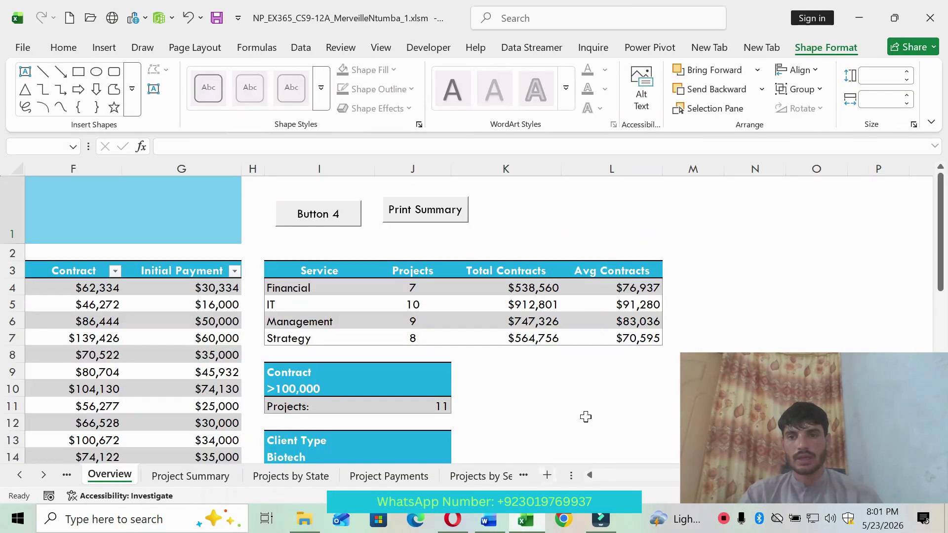
{"action": "left_click", "coordinate": [817, 74]}
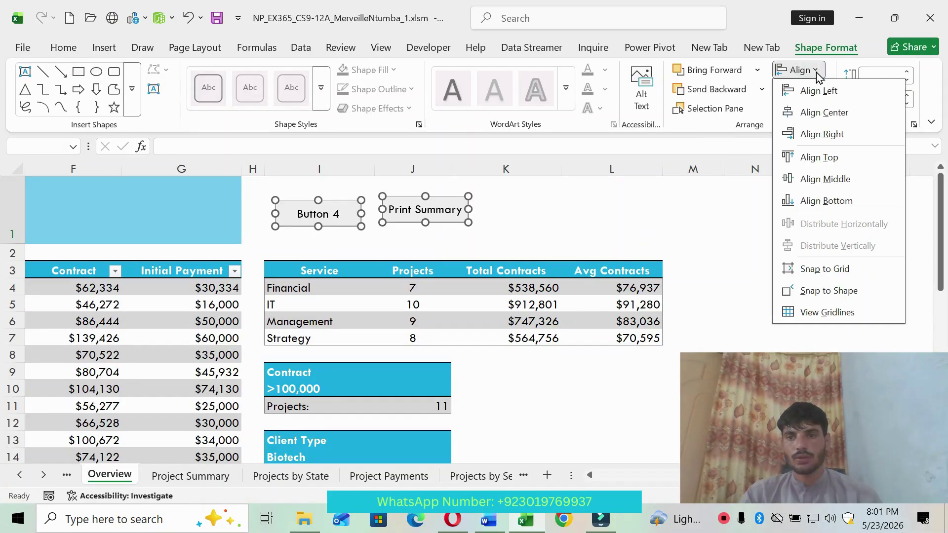
{"action": "left_click", "coordinate": [852, 156]}
{"action": "left_click", "coordinate": [606, 221]}
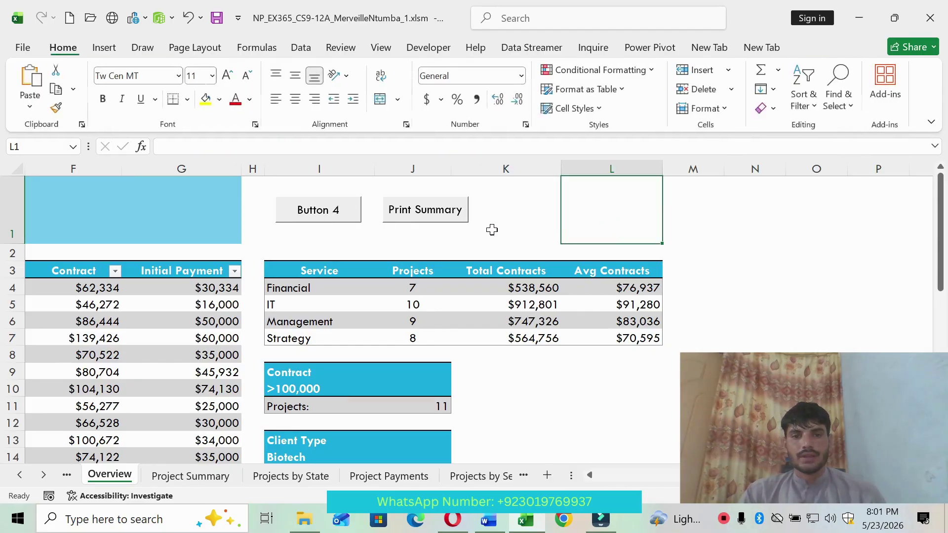
Switch to the Word instructions, highlight step 9e in yellow and copy its button text "New Project"
{"action": "left_click", "coordinate": [488, 520]}
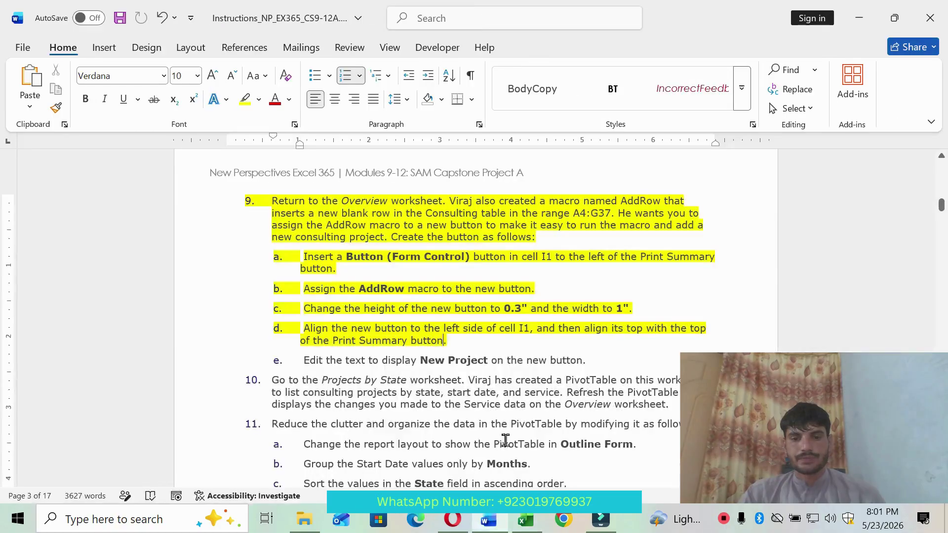
{"action": "left_click_drag", "start_coordinate": [304, 360], "coordinate": [626, 360]}
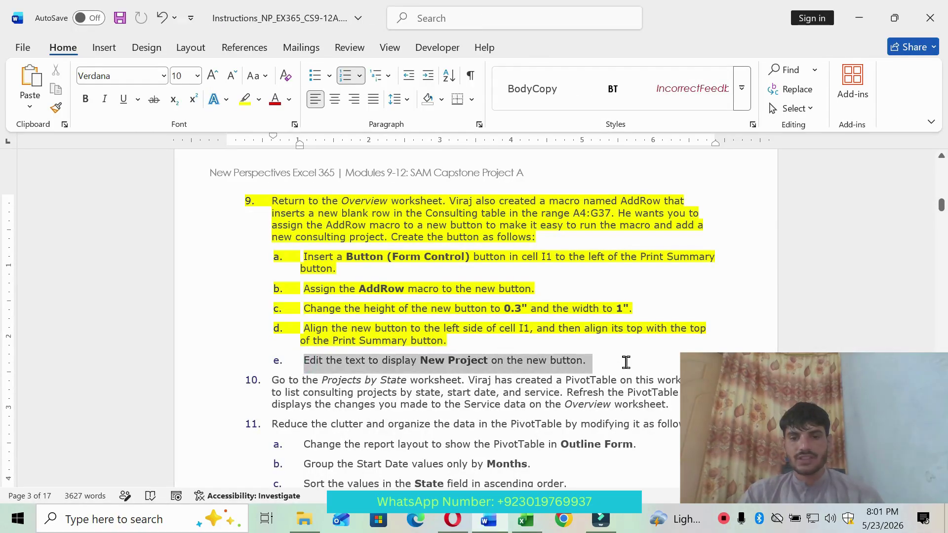
{"action": "left_click", "coordinate": [687, 338]}
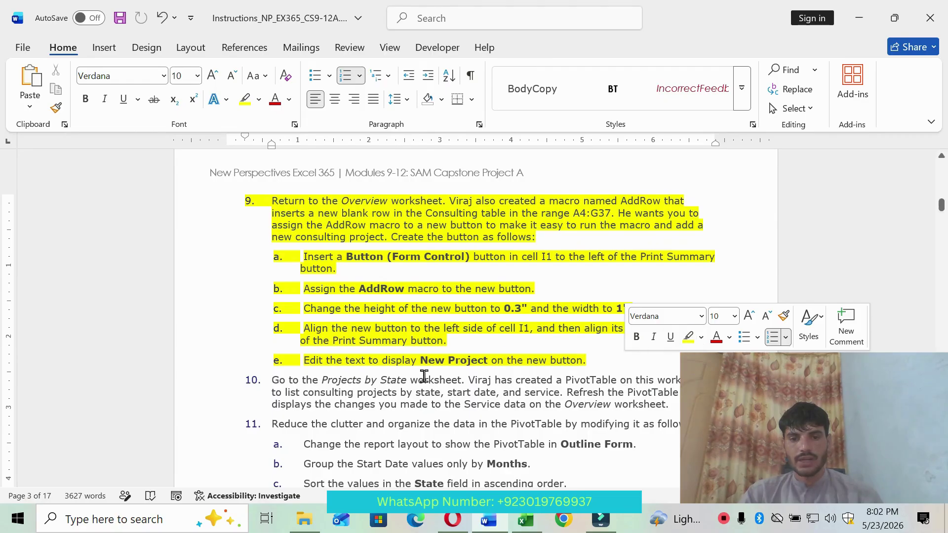
{"action": "left_click_drag", "start_coordinate": [420, 360], "coordinate": [488, 361]}
{"action": "key", "text": "ctrl+c"}
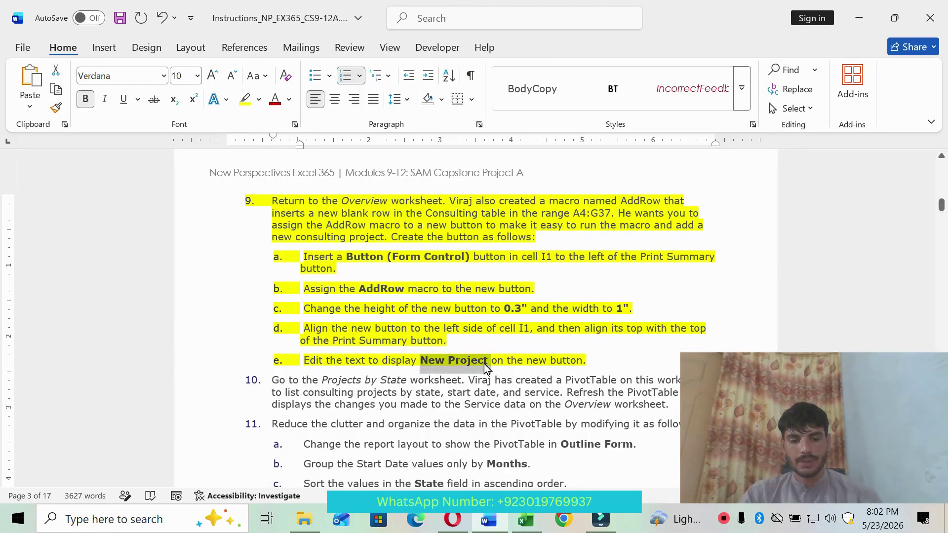
Return to Excel and replace the new button's text in cell I1 with the copied "New Project"
{"action": "left_click", "coordinate": [527, 528]}
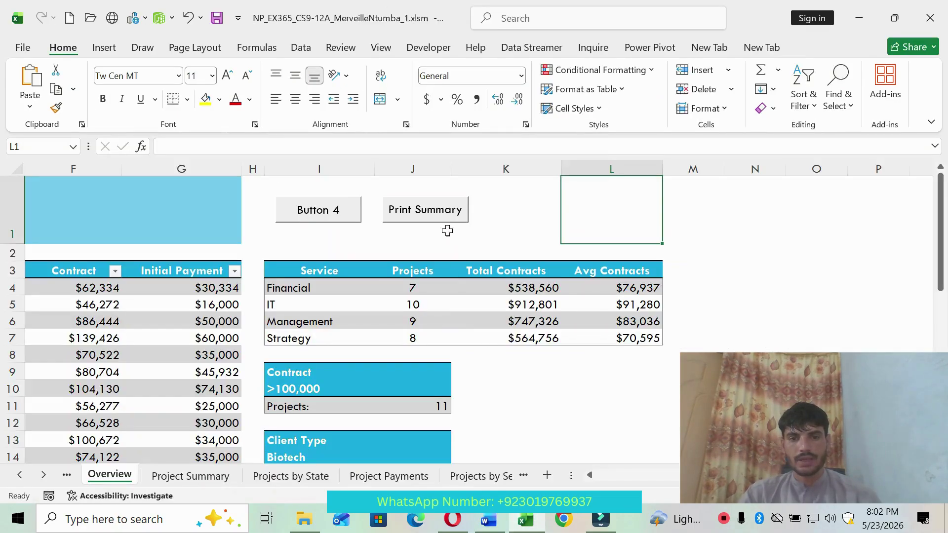
{"action": "right_click", "coordinate": [328, 209]}
{"action": "left_click", "coordinate": [374, 286]}
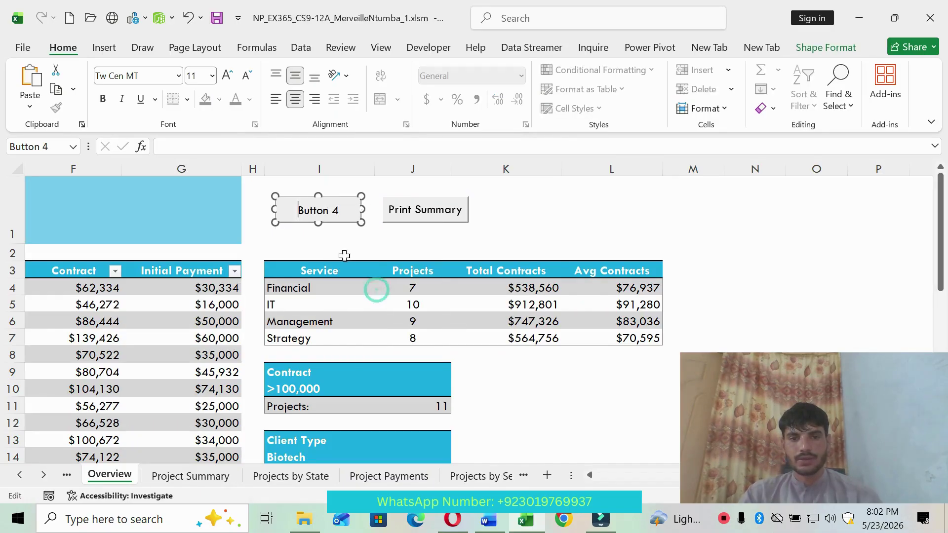
{"action": "left_click", "coordinate": [301, 211]}
{"action": "left_click_drag", "start_coordinate": [301, 211], "coordinate": [356, 210]}
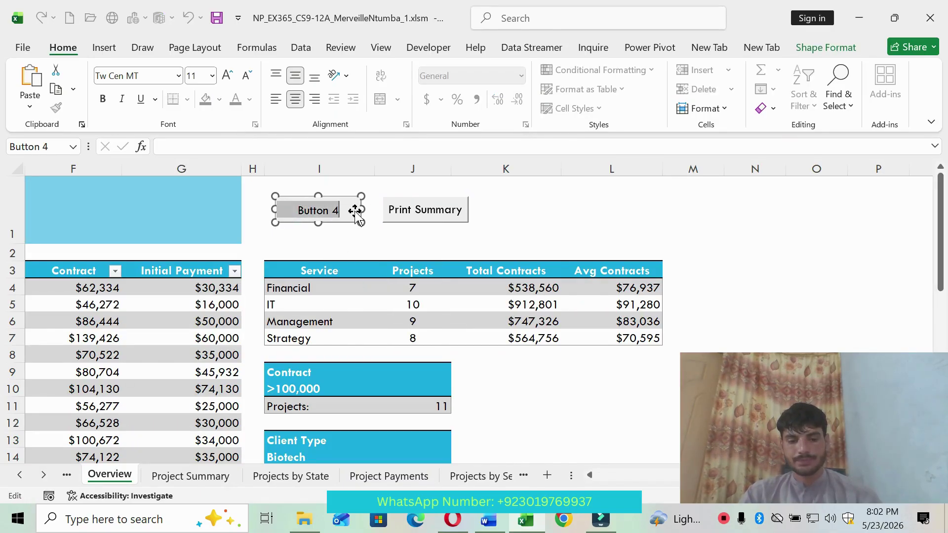
{"action": "key", "text": "ctrl+v"}
{"action": "left_click", "coordinate": [517, 217]}
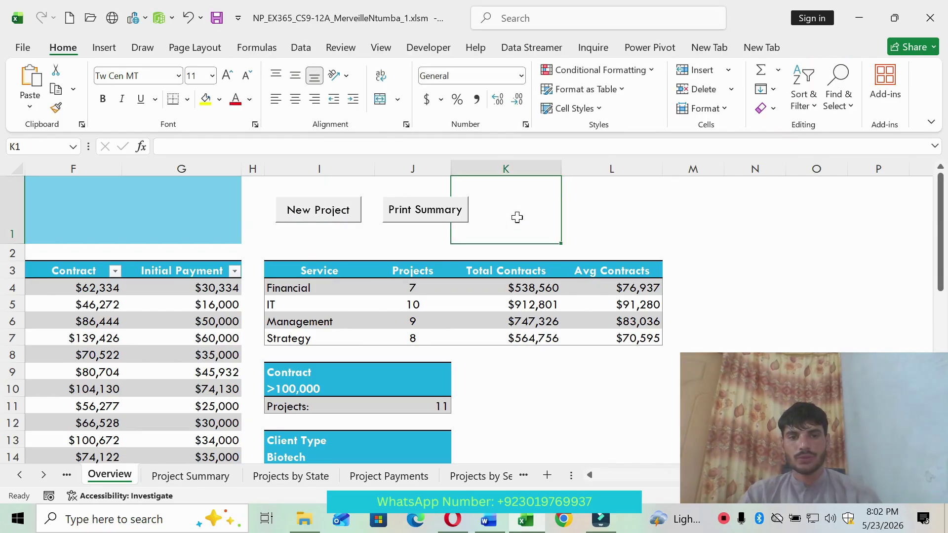
Switch to the Word instructions and highlight step 10, about refreshing the Projects by State PivotTable, in yellow
{"action": "key", "text": "alt+Tab"}
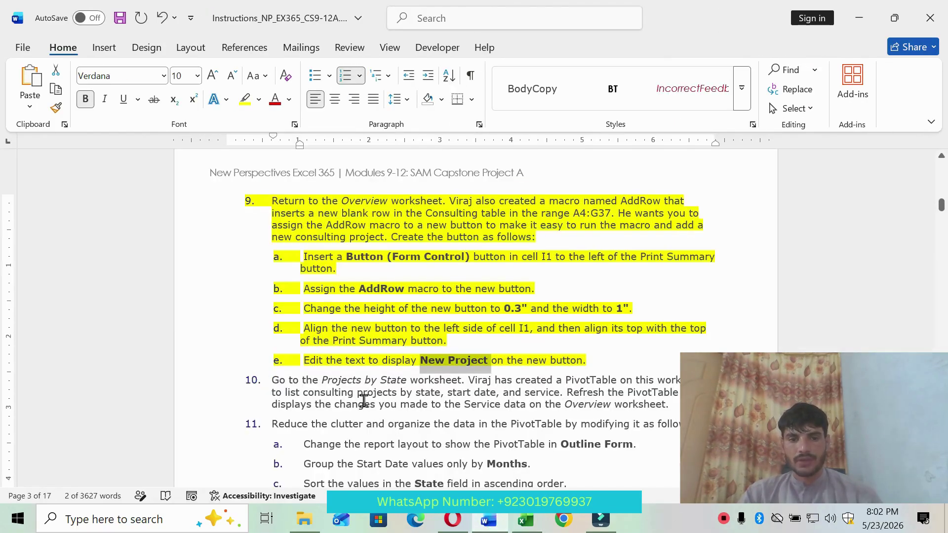
{"action": "scroll", "coordinate": [363, 401], "scroll_direction": "down", "scroll_amount": 3}
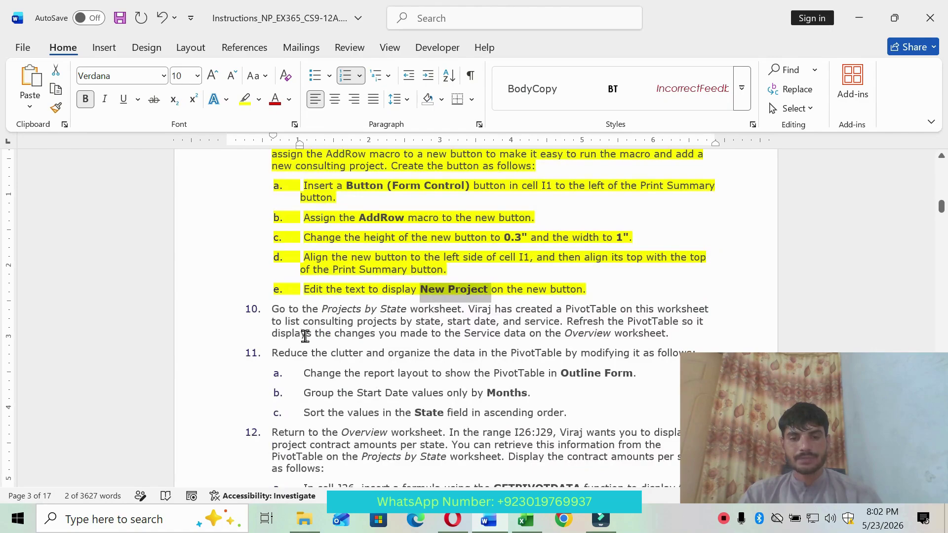
{"action": "left_click_drag", "start_coordinate": [271, 310], "coordinate": [713, 334]}
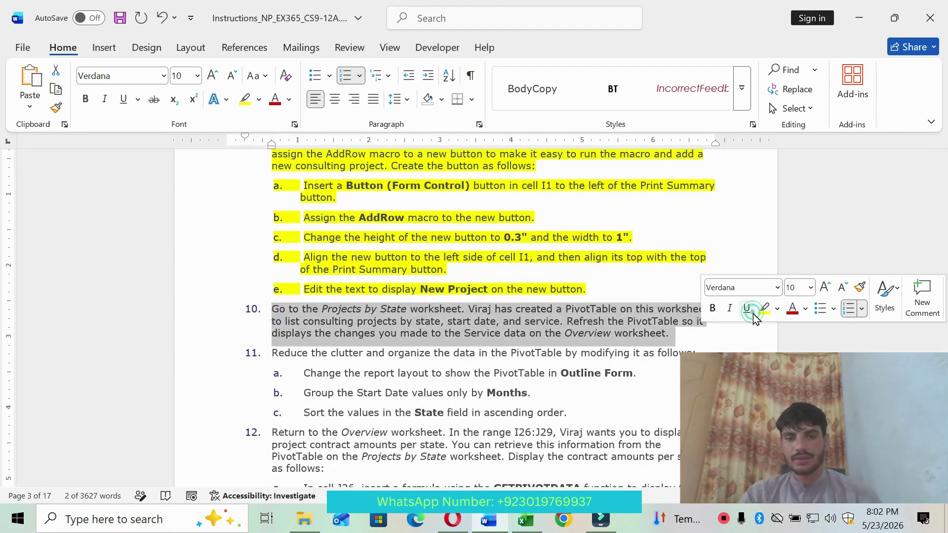
{"action": "left_click", "coordinate": [746, 308]}
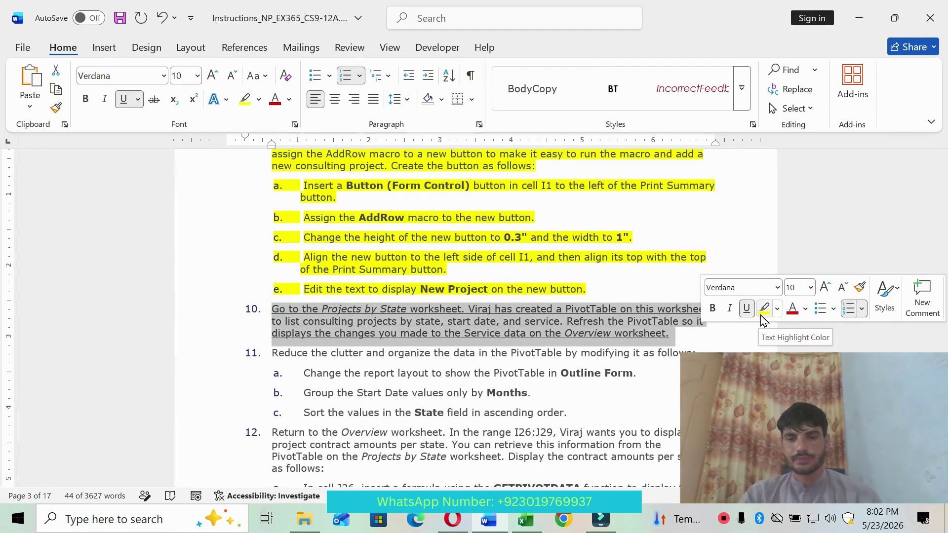
{"action": "left_click", "coordinate": [162, 18]}
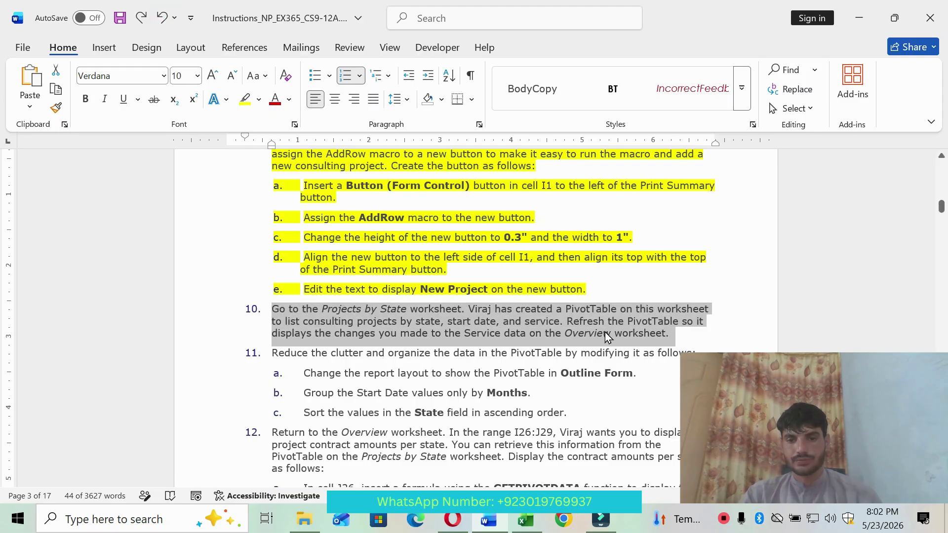
{"action": "left_click", "coordinate": [245, 99]}
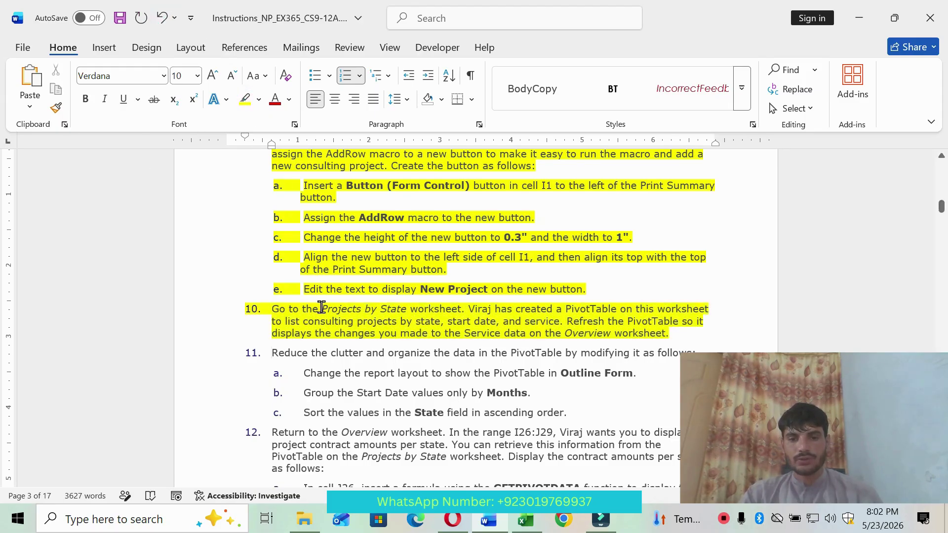
Switch to Excel, open the Projects by State worksheet and run Refresh All to update its PivotTable
{"action": "left_click", "coordinate": [526, 519]}
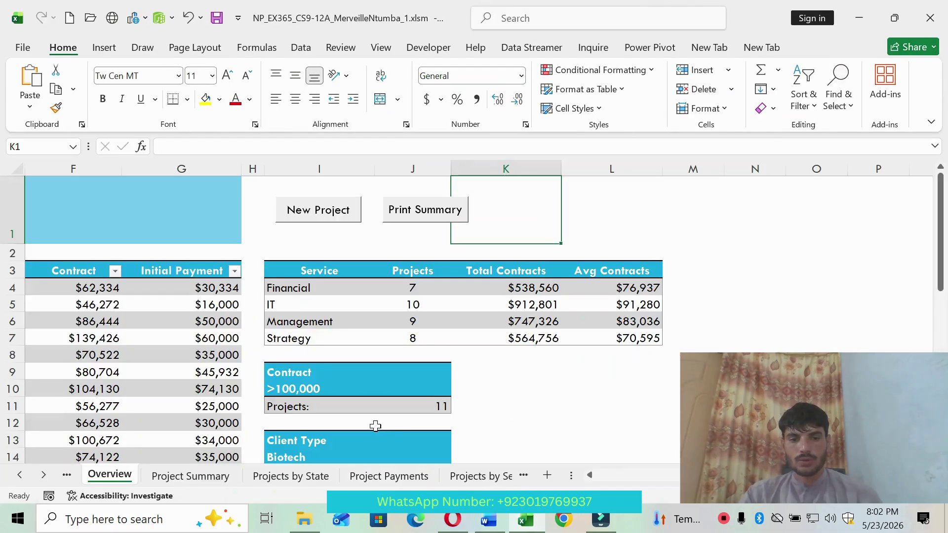
{"action": "left_click", "coordinate": [291, 475]}
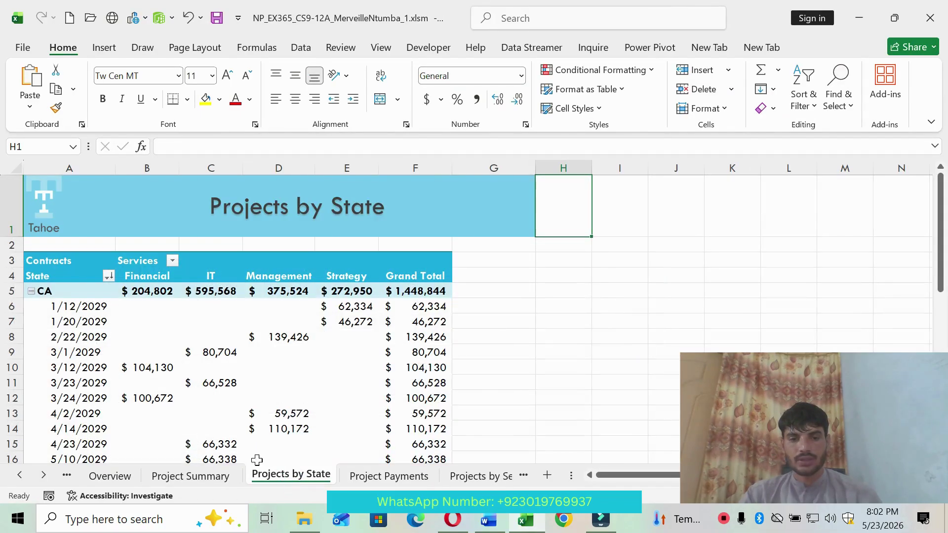
{"action": "left_click", "coordinate": [489, 518]}
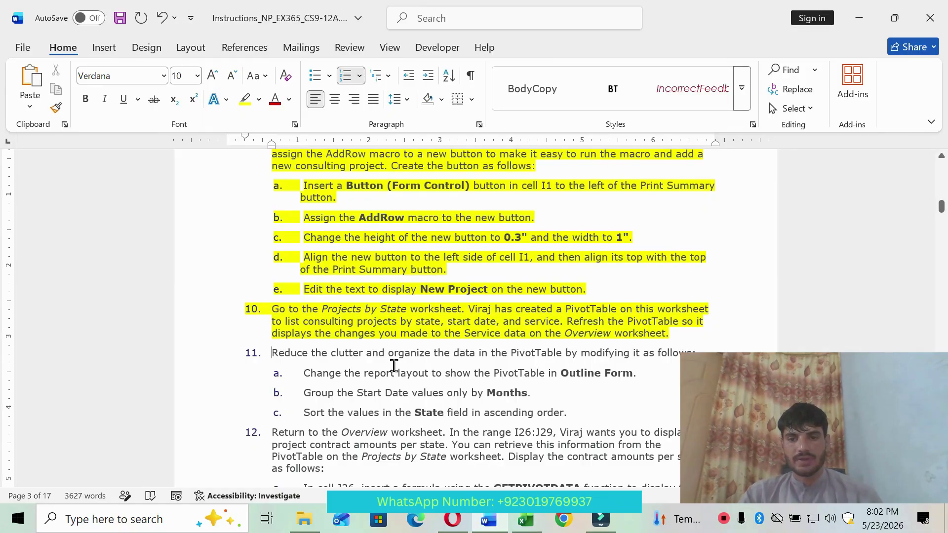
{"action": "left_click", "coordinate": [525, 519]}
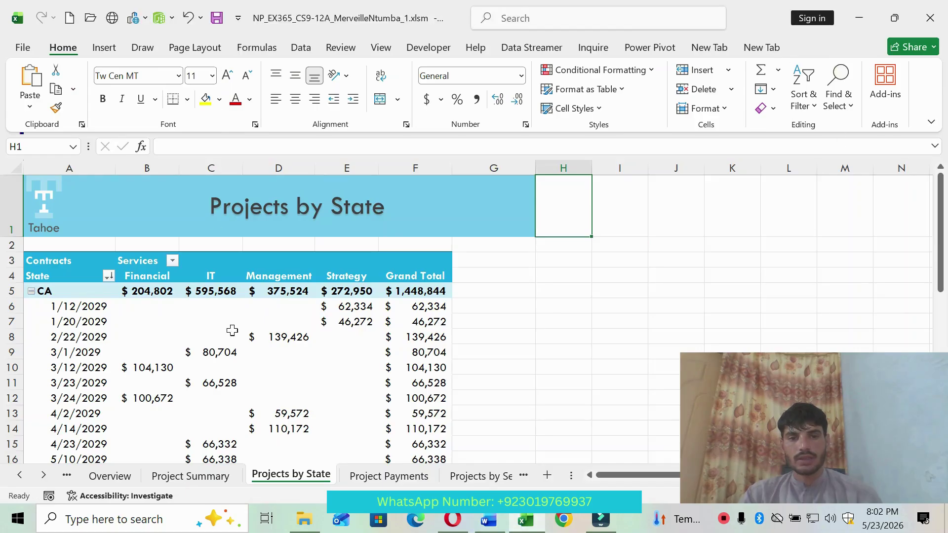
{"action": "left_click", "coordinate": [249, 370]}
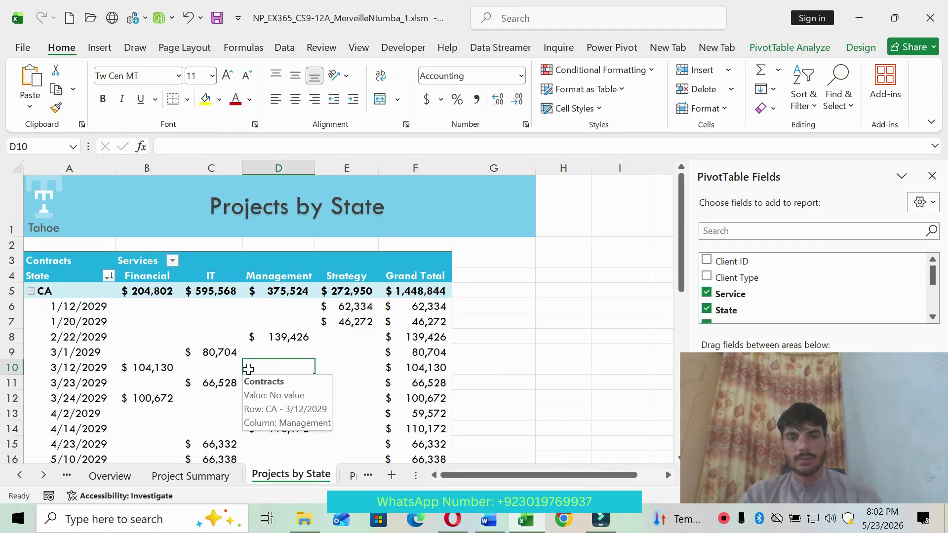
{"action": "left_click", "coordinate": [822, 49]}
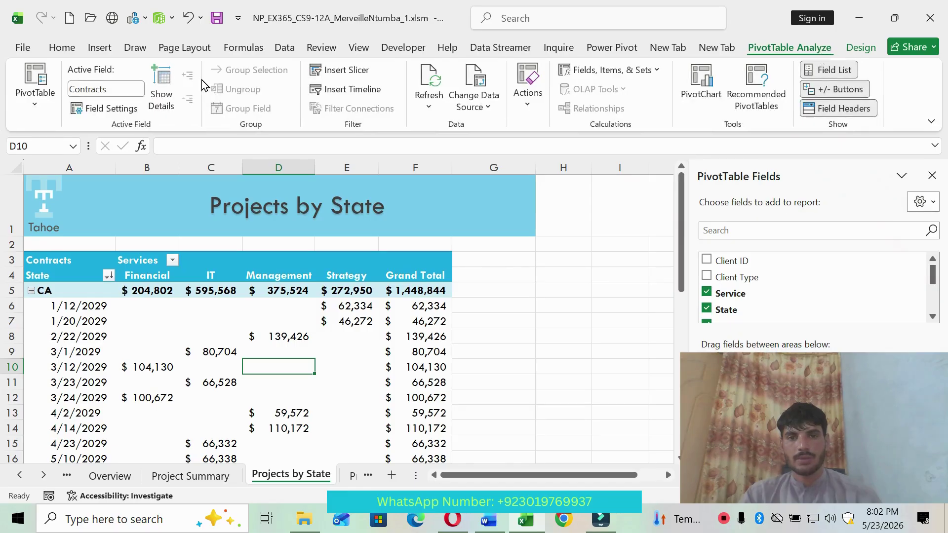
{"action": "left_click", "coordinate": [429, 106]}
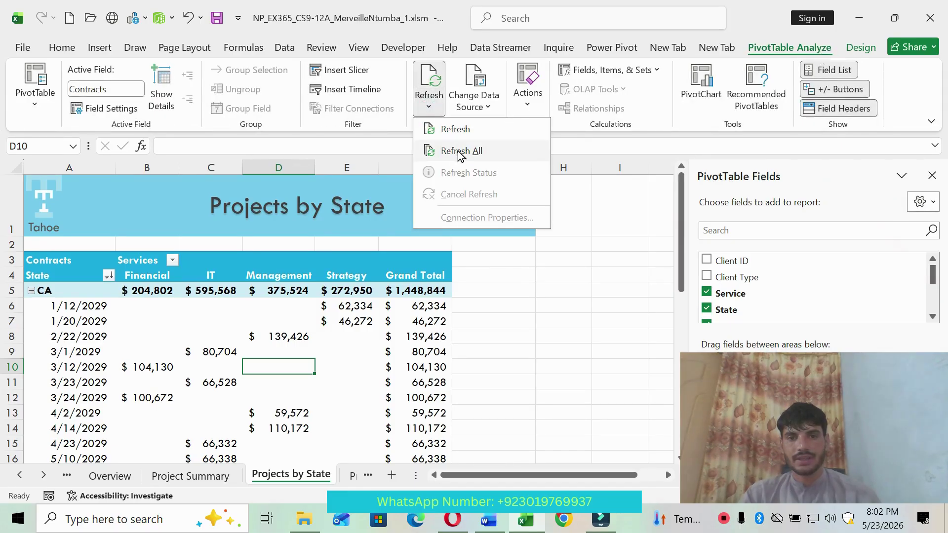
{"action": "left_click", "coordinate": [460, 151]}
{"action": "left_click", "coordinate": [324, 364]}
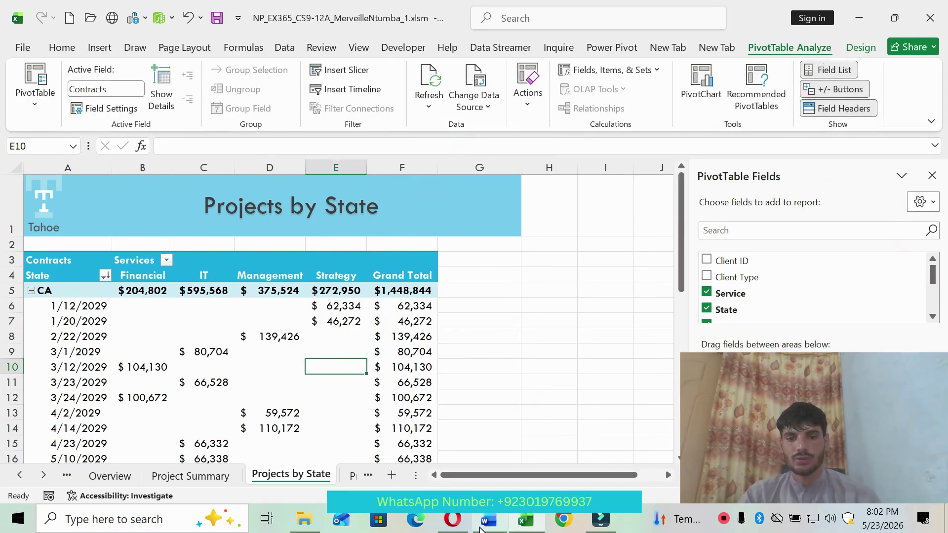
Switch to the Word instructions and highlight step 11a, about the Outline Form report layout, in yellow
{"action": "left_click", "coordinate": [481, 529]}
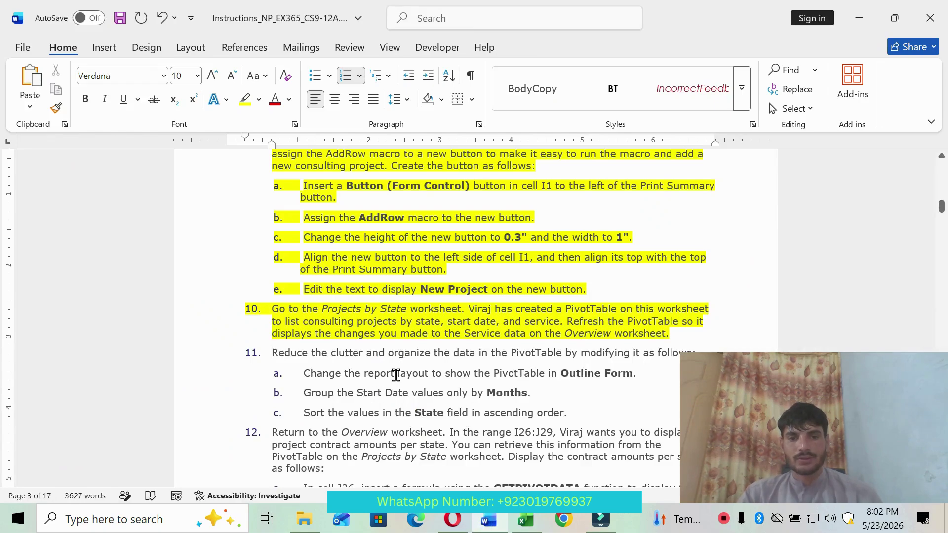
{"action": "scroll", "coordinate": [396, 375], "scroll_direction": "down", "scroll_amount": 3}
{"action": "left_click_drag", "start_coordinate": [313, 302], "coordinate": [688, 306]}
{"action": "left_click", "coordinate": [721, 277]}
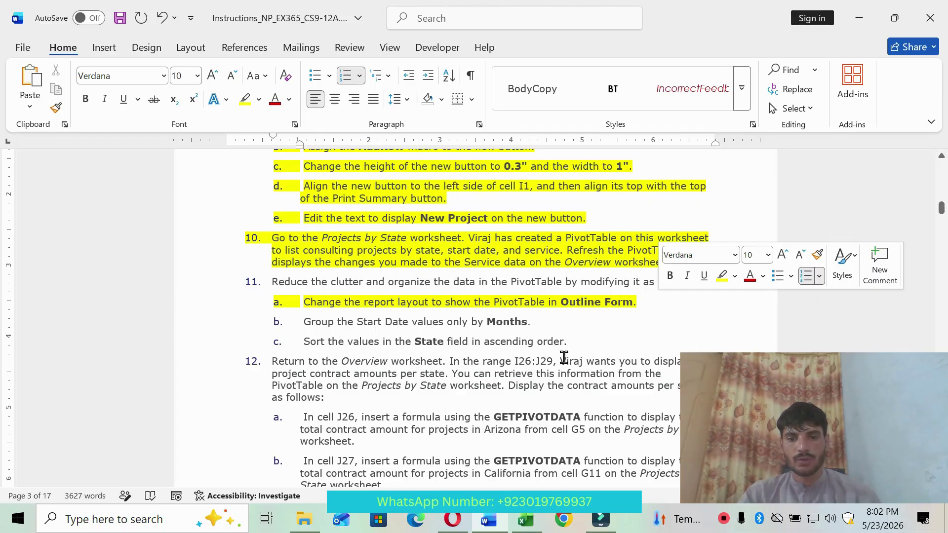
Return to Excel and change the Projects by State PivotTable's report layout to Outline Form
{"action": "left_click", "coordinate": [528, 518]}
{"action": "left_click", "coordinate": [326, 306]}
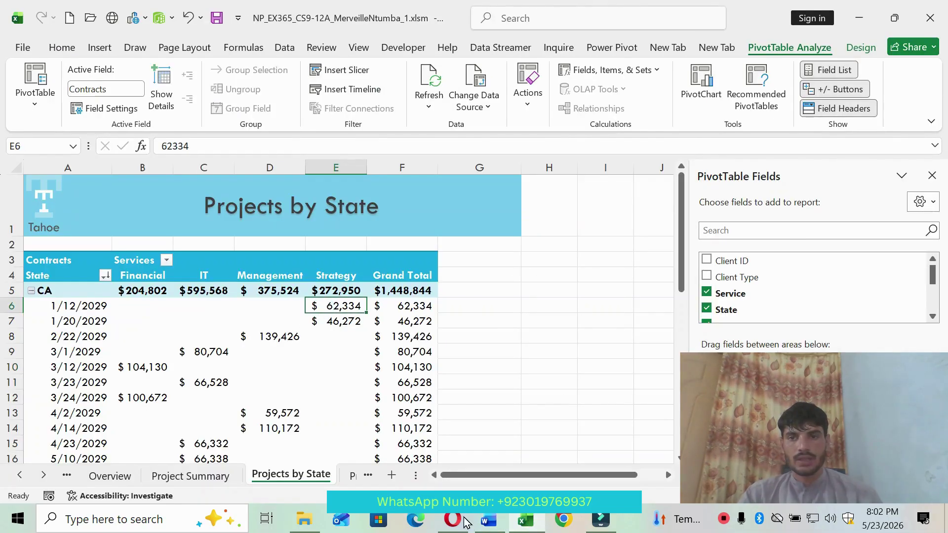
{"action": "left_click", "coordinate": [860, 47]}
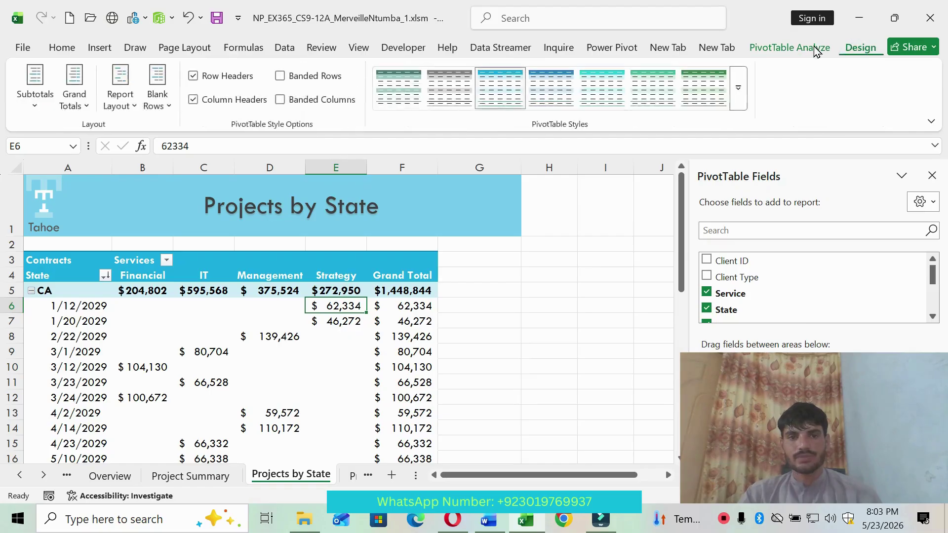
{"action": "left_click", "coordinate": [117, 102]}
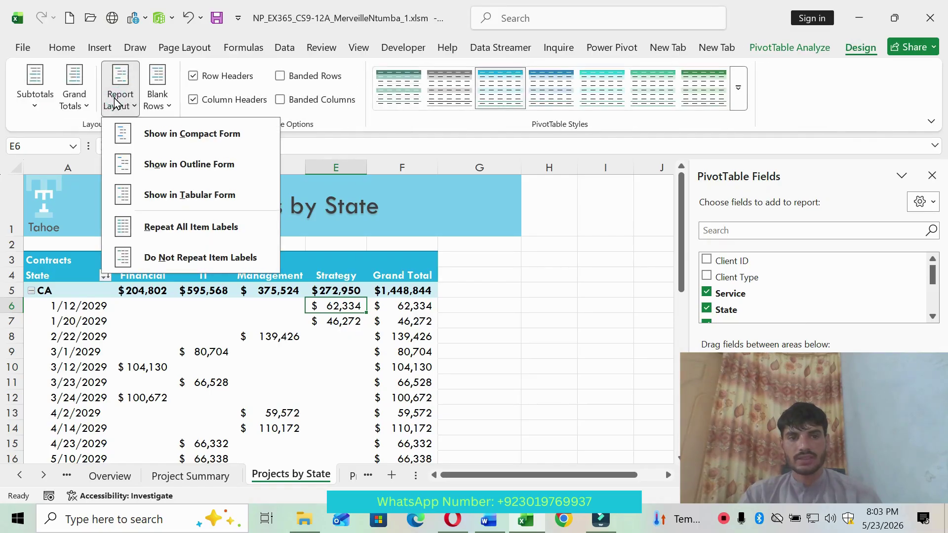
{"action": "left_click", "coordinate": [187, 166]}
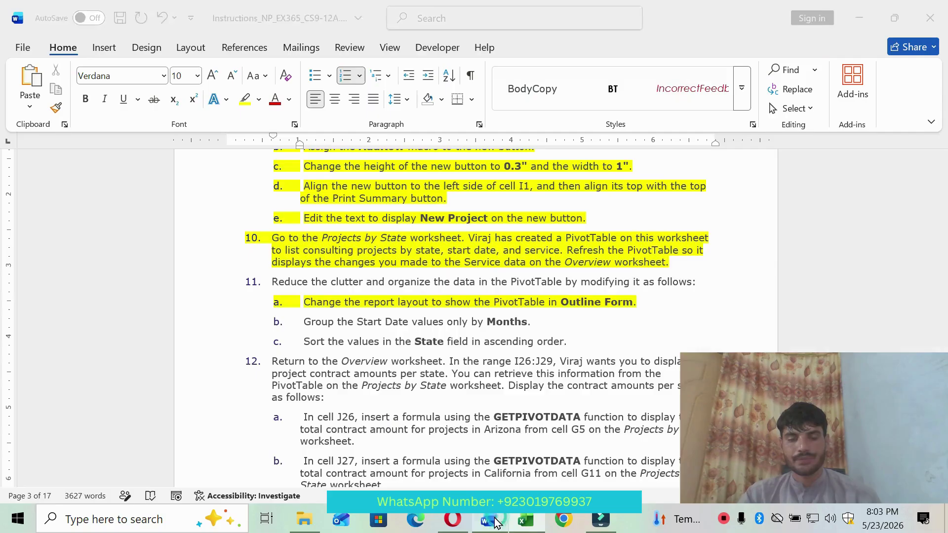
Switch to the Word instructions and highlight step 11b, about grouping the Start Date values, in yellow
{"action": "left_click", "coordinate": [490, 520]}
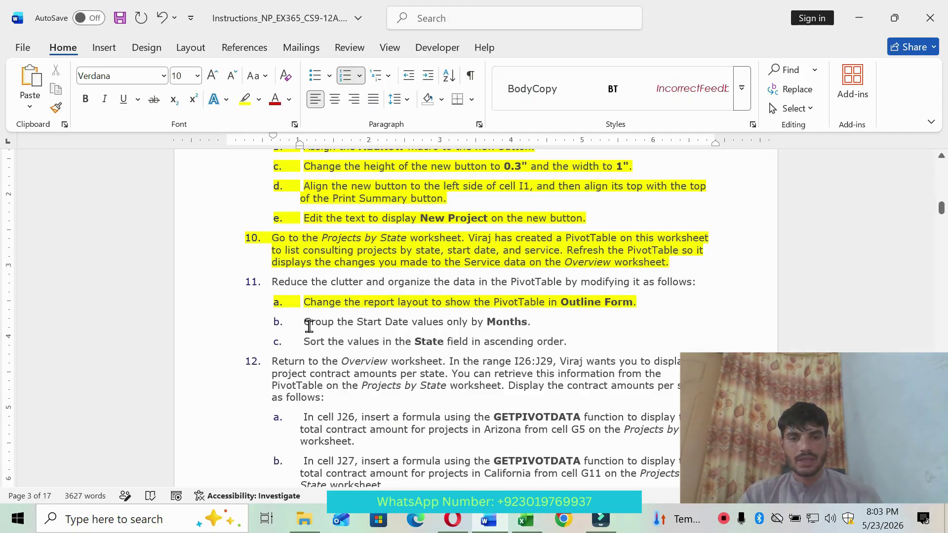
{"action": "left_click_drag", "start_coordinate": [309, 326], "coordinate": [561, 321]}
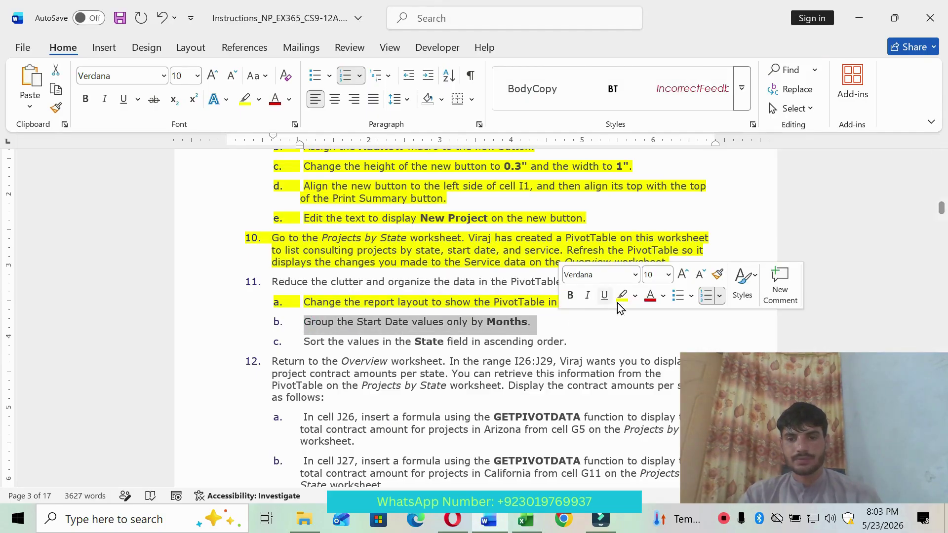
{"action": "left_click", "coordinate": [622, 297]}
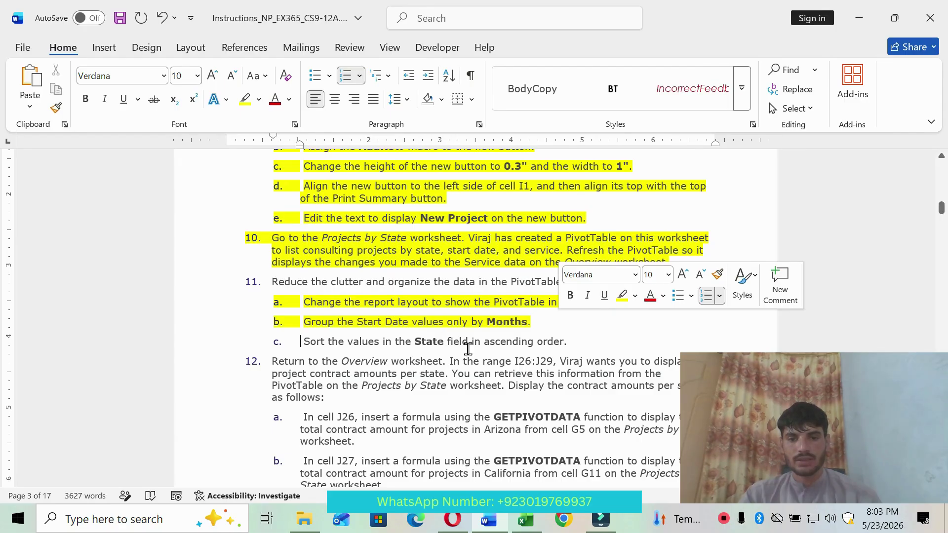
Return to Excel and group the PivotTable's Start Date values by Months only, leaving Days out of the grouping
{"action": "left_click", "coordinate": [525, 520]}
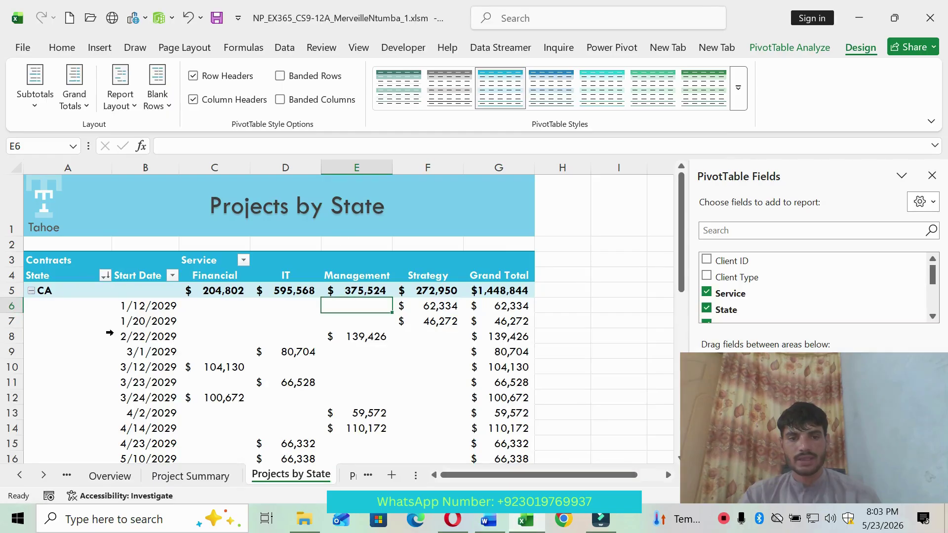
{"action": "left_click", "coordinate": [147, 314]}
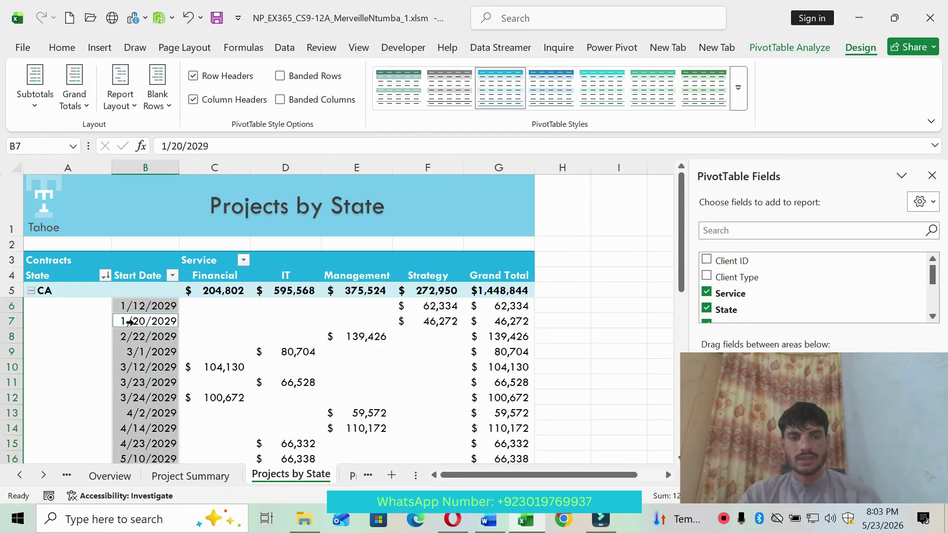
{"action": "right_click", "coordinate": [130, 322]}
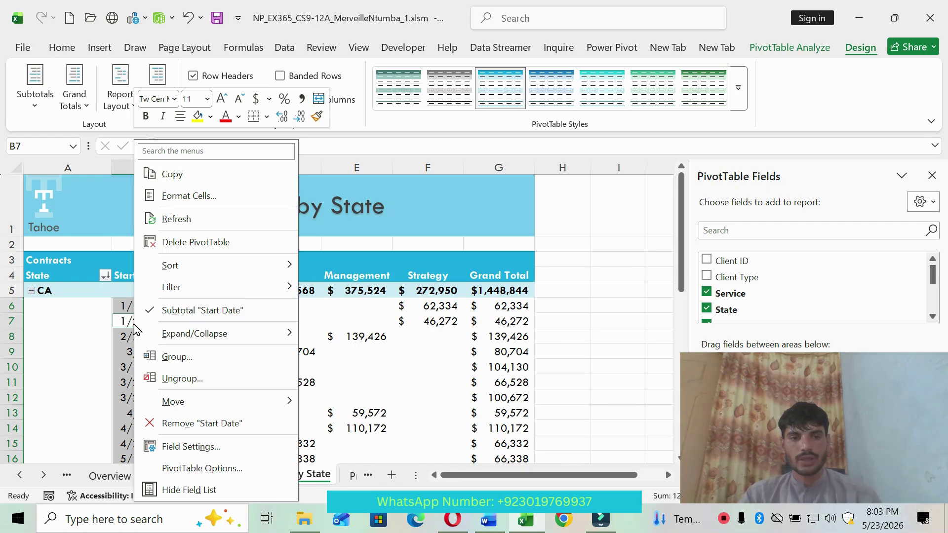
{"action": "left_click", "coordinate": [170, 357]}
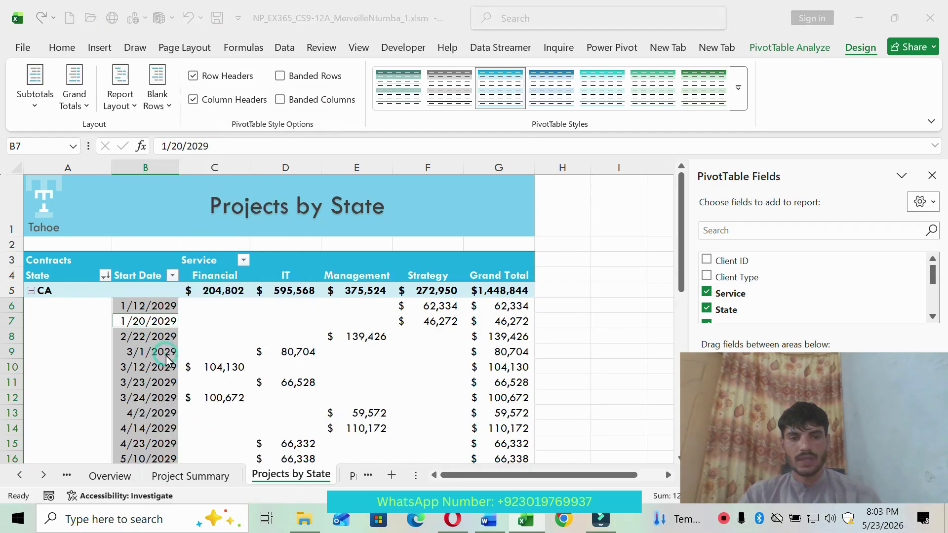
{"action": "left_click", "coordinate": [94, 361]}
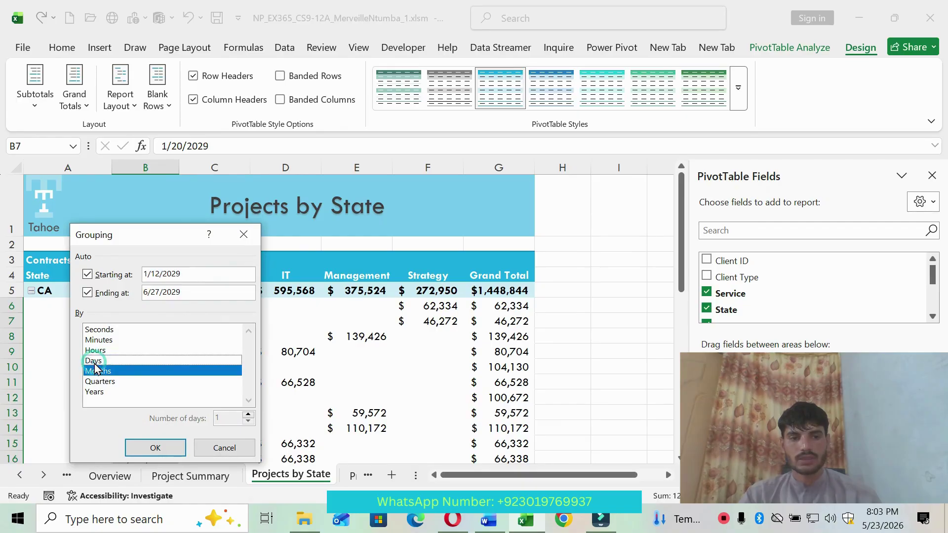
{"action": "left_click", "coordinate": [155, 448]}
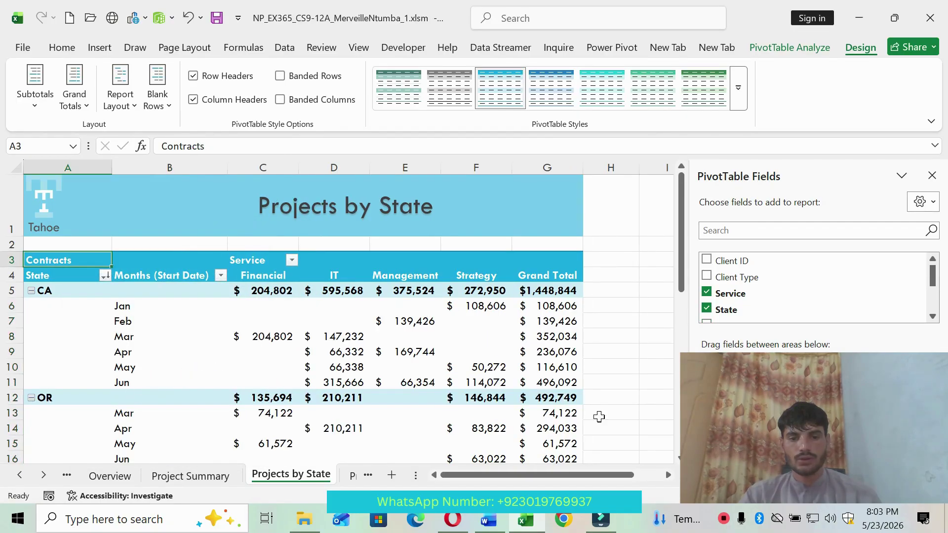
Switch to the Word instructions and highlight step 11c, about sorting the State field, in yellow
{"action": "left_click", "coordinate": [488, 519]}
{"action": "left_click_drag", "start_coordinate": [303, 349], "coordinate": [590, 340]}
{"action": "left_click", "coordinate": [650, 321]}
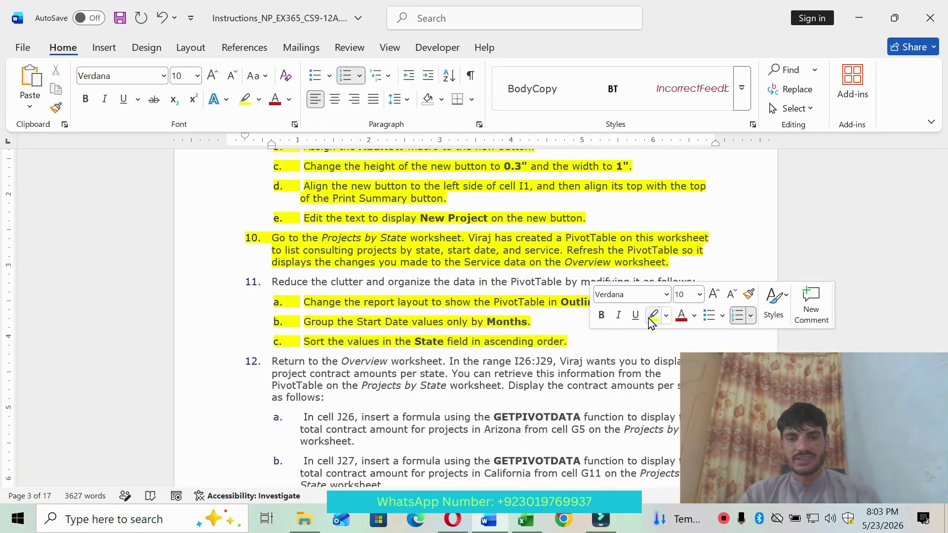
Return to Excel and sort the PivotTable's State field in ascending order, A to Z
{"action": "left_click", "coordinate": [526, 519]}
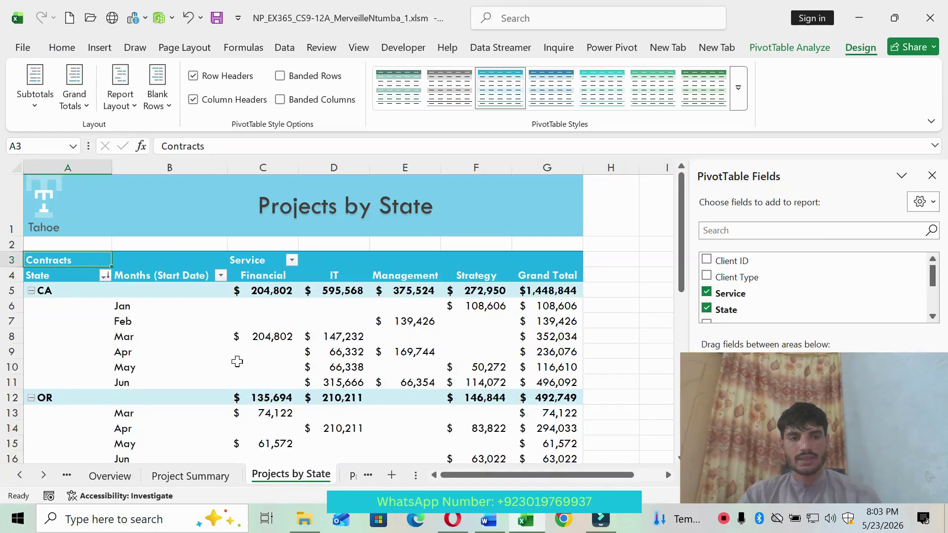
{"action": "left_click", "coordinate": [60, 292]}
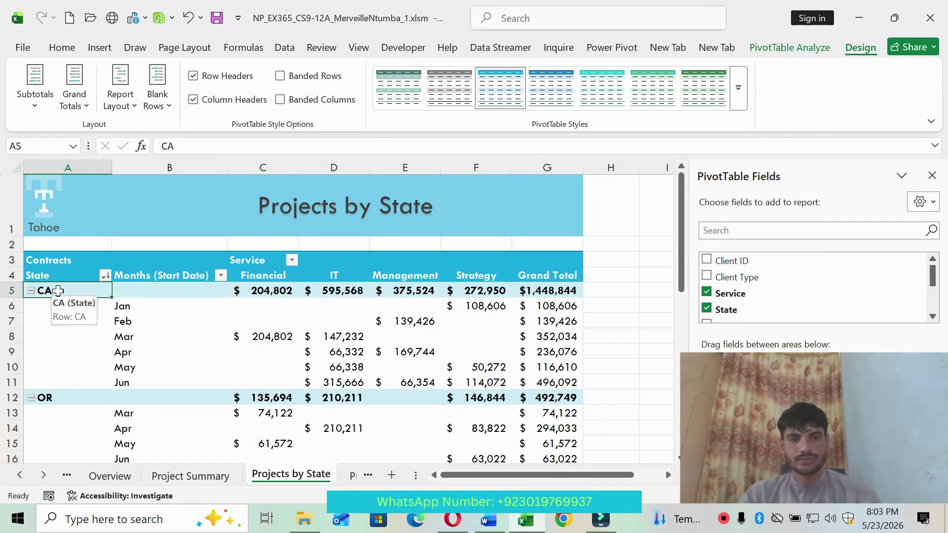
{"action": "right_click", "coordinate": [60, 295]}
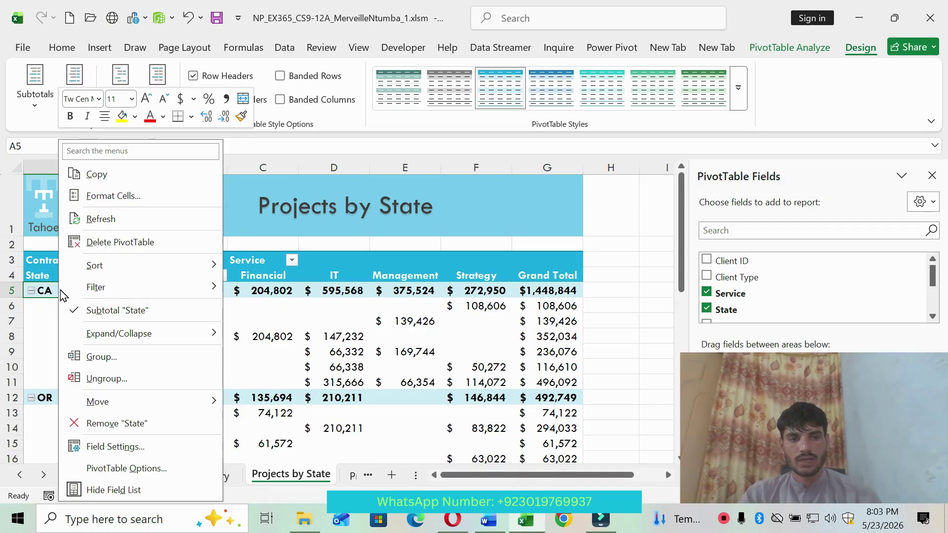
{"action": "mouse_move", "coordinate": [105, 274]}
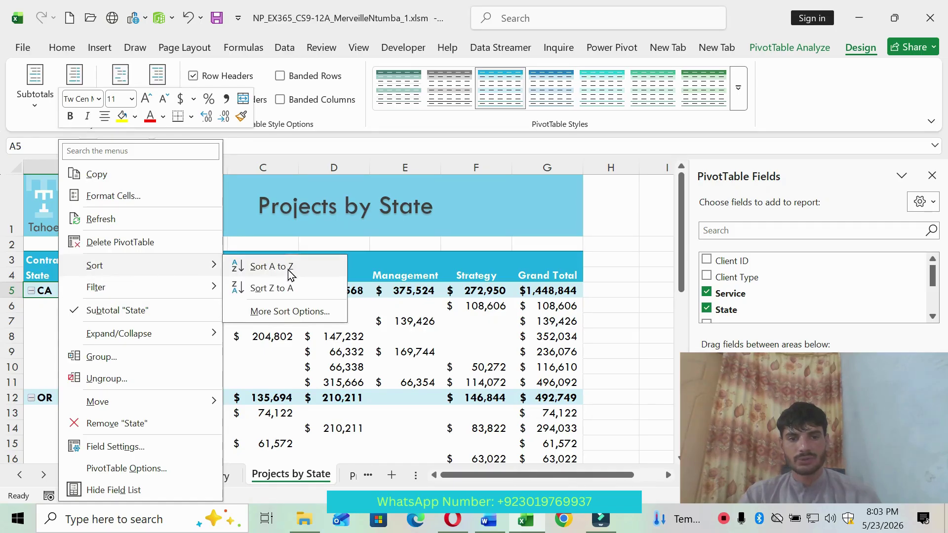
{"action": "left_click", "coordinate": [269, 266]}
{"action": "left_click", "coordinate": [445, 340]}
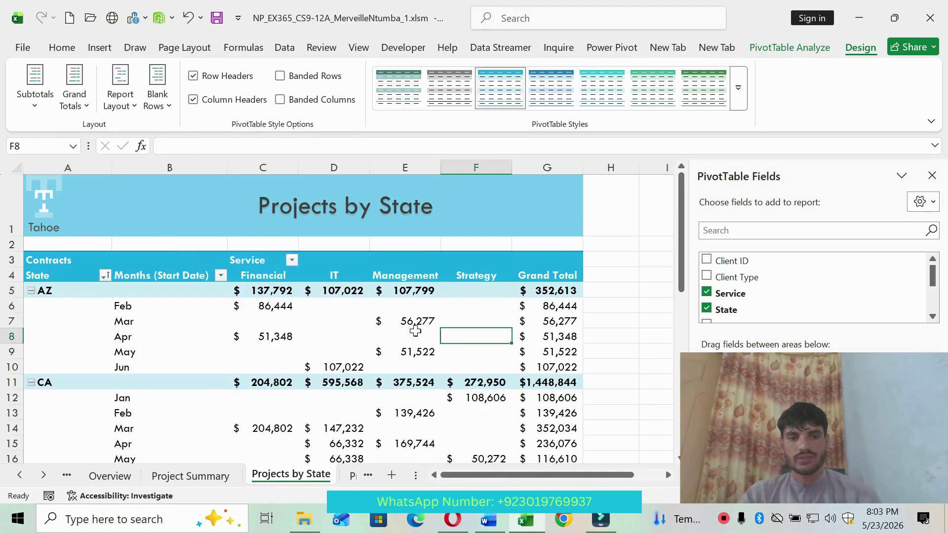
Switch to the Word instructions and highlight the introduction of step 12, about contract amounts per state, in yellow
{"action": "left_click", "coordinate": [488, 519]}
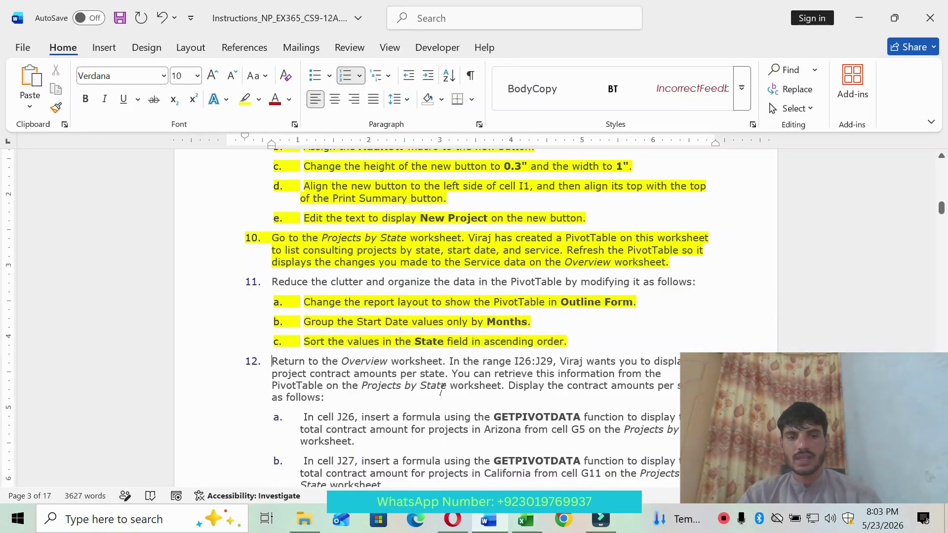
{"action": "scroll", "coordinate": [441, 379], "scroll_direction": "down", "scroll_amount": 3}
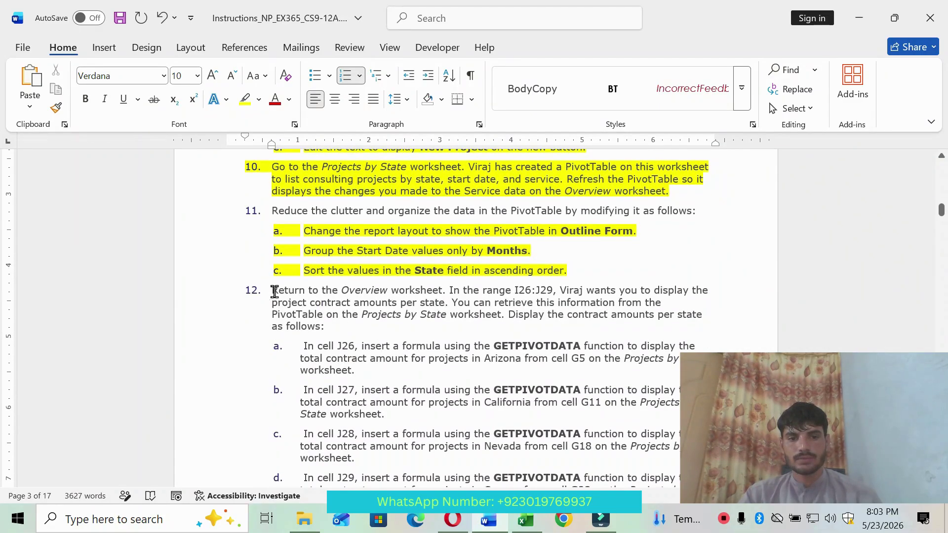
{"action": "left_click_drag", "start_coordinate": [275, 292], "coordinate": [328, 324]}
{"action": "left_click", "coordinate": [391, 303]}
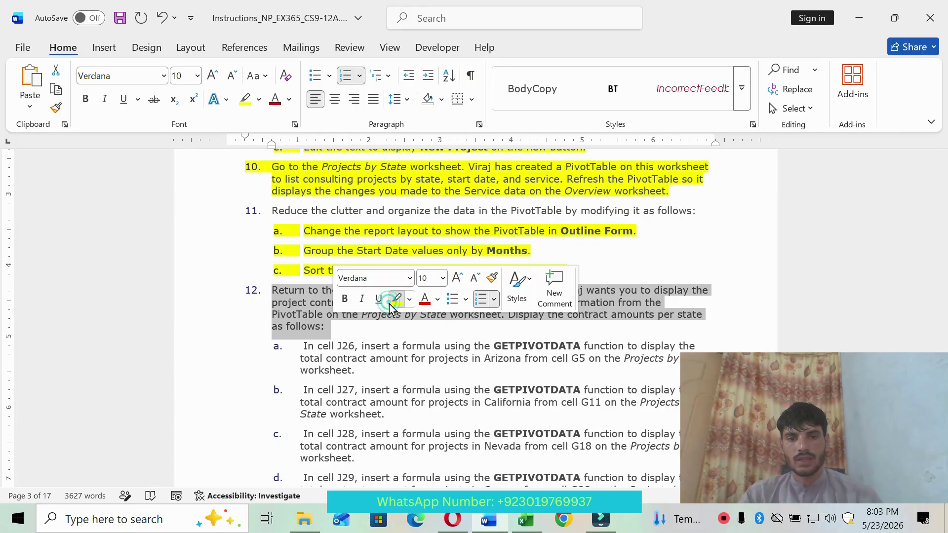
{"action": "left_click", "coordinate": [291, 301]}
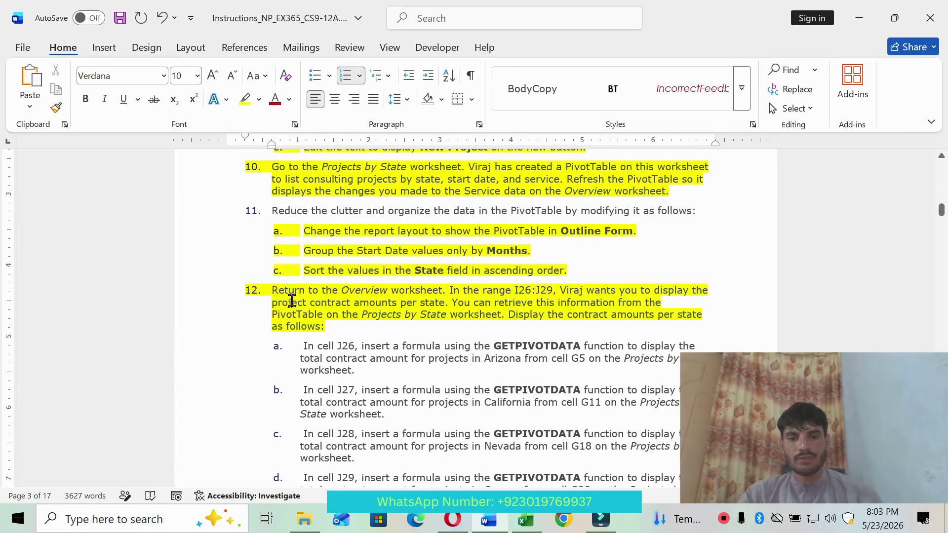
Open the Overview worksheet in Excel and return to the Word instructions at step 12a
{"action": "left_click", "coordinate": [525, 519]}
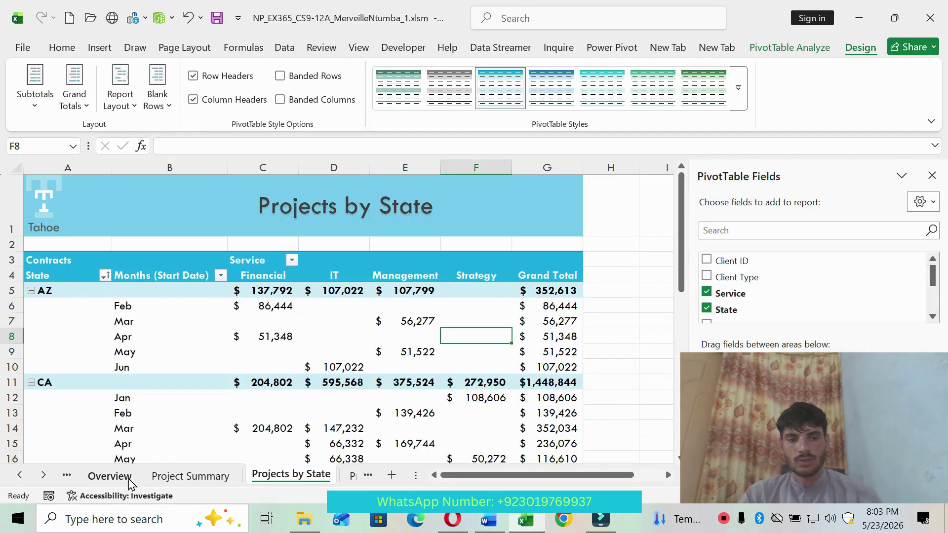
{"action": "left_click", "coordinate": [109, 475]}
{"action": "left_click", "coordinate": [488, 519]}
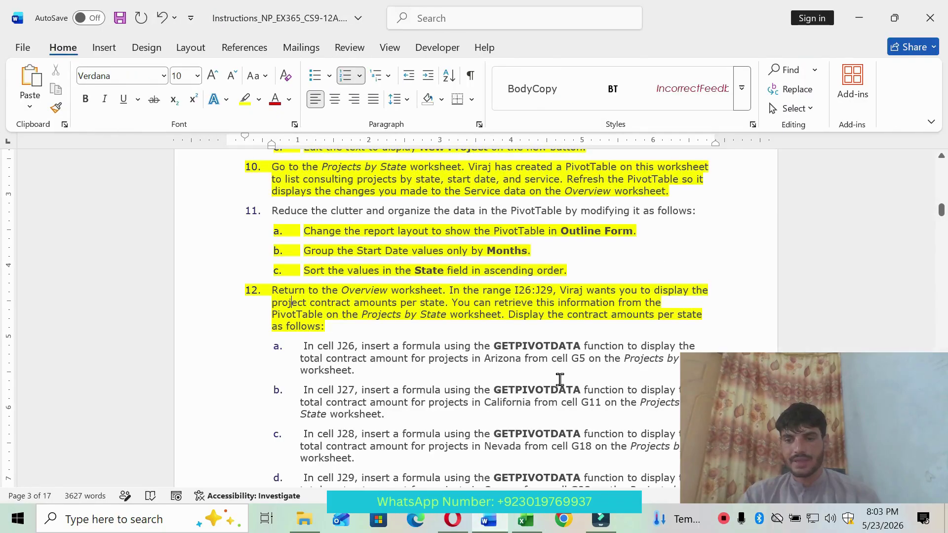
Highlight step 12a, about the Arizona contract total, in yellow and return to the Projects by State table on Excel's Overview worksheet
{"action": "triple_click", "coordinate": [375, 364]}
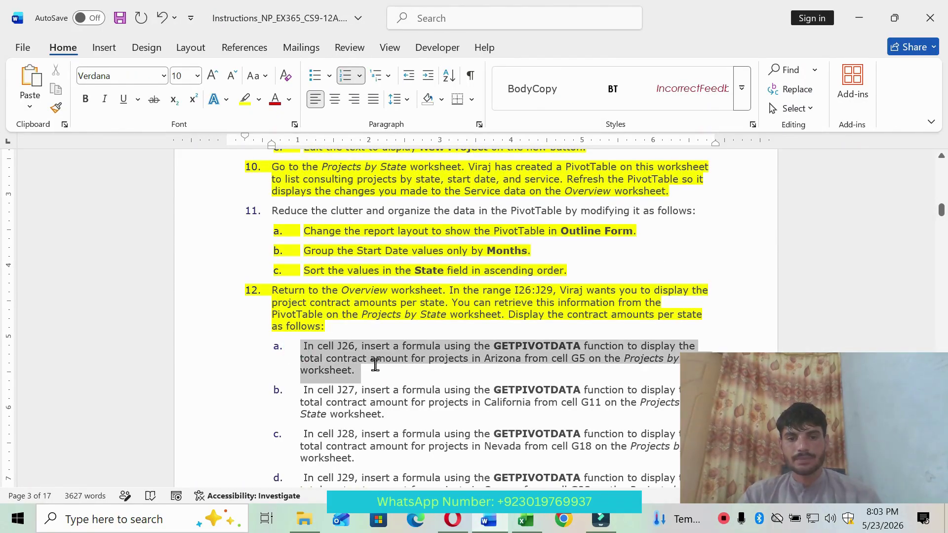
{"action": "left_click", "coordinate": [438, 345]}
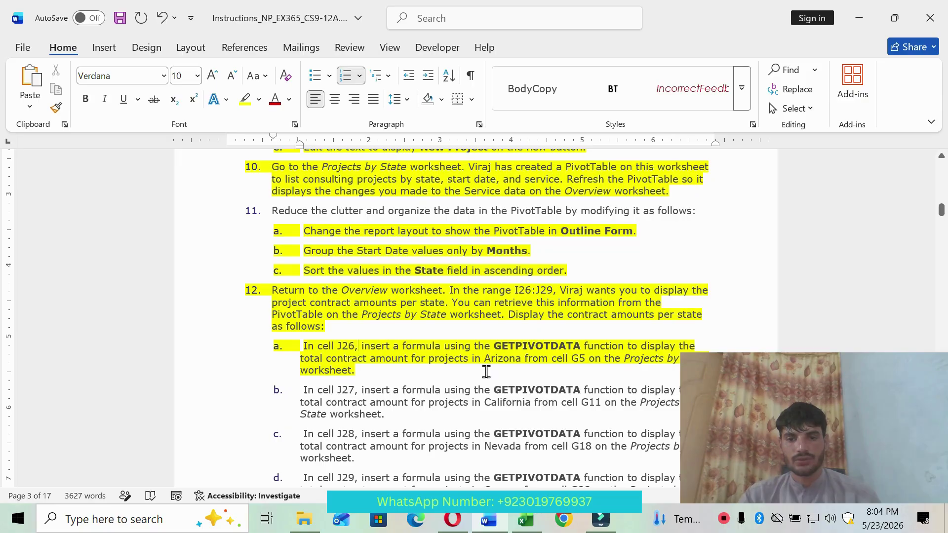
{"action": "left_click", "coordinate": [526, 519]}
{"action": "scroll", "coordinate": [452, 405], "scroll_direction": "down", "scroll_amount": 5}
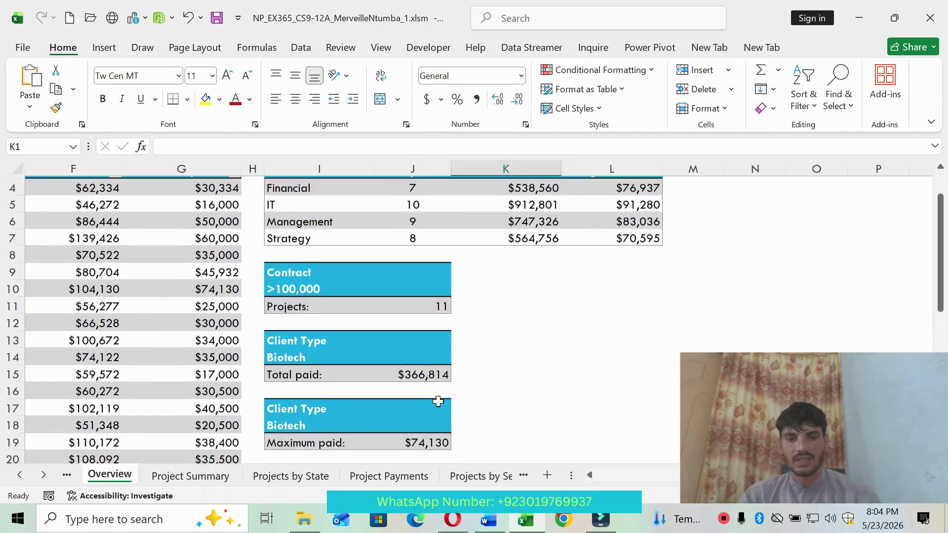
Enter a GETPIVOTDATA formula in Overview cell J26 that retrieves the Arizona contract total from cell G5 of the Projects by State worksheet
{"action": "left_click", "coordinate": [433, 357]}
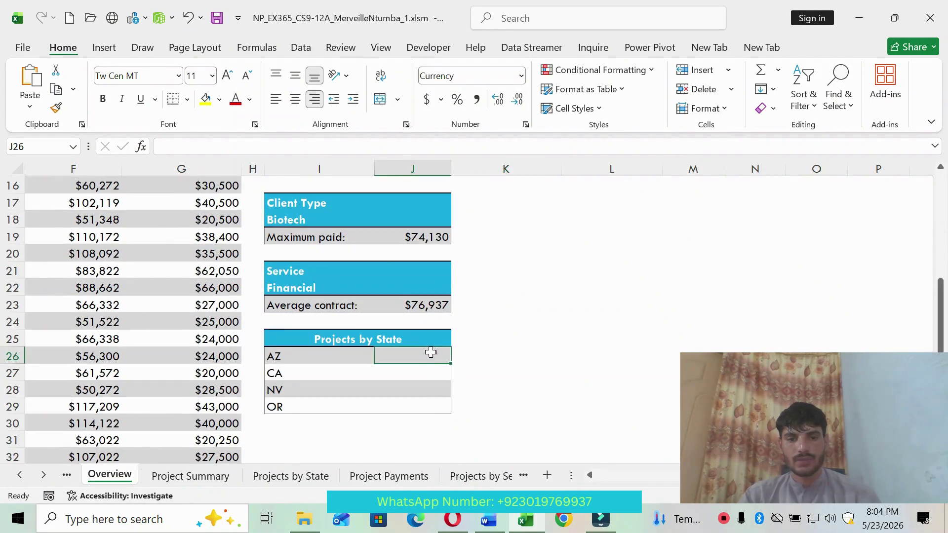
{"action": "type", "text": "="}
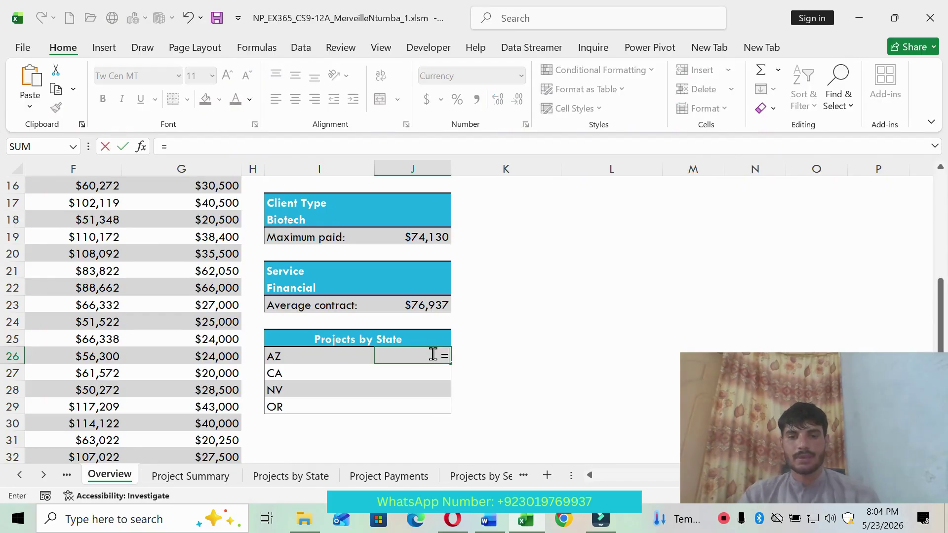
{"action": "key", "text": "alt+Tab"}
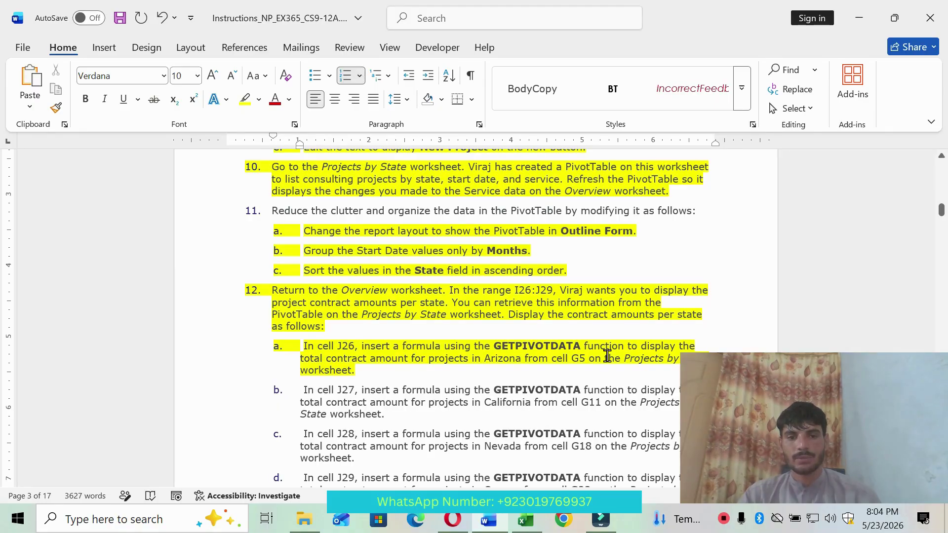
{"action": "scroll", "coordinate": [613, 346], "scroll_direction": "down", "scroll_amount": 1}
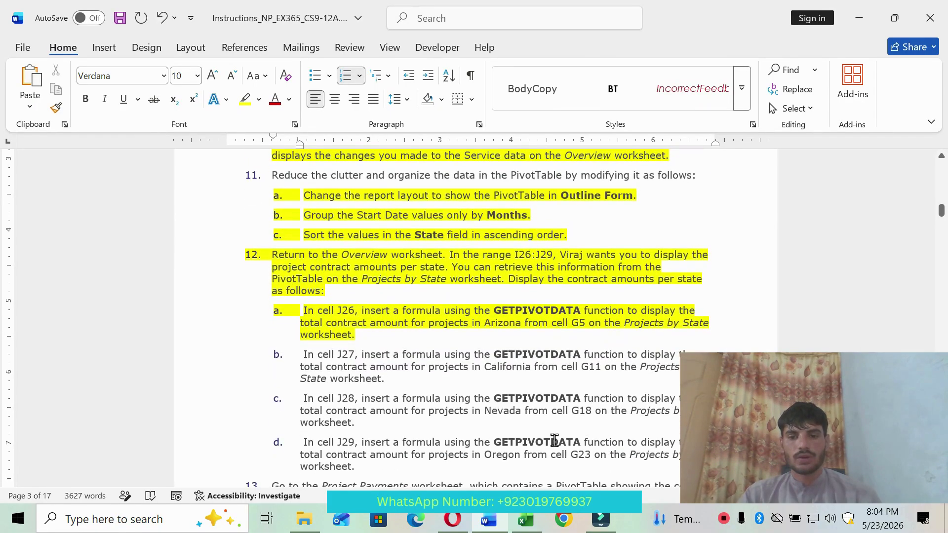
{"action": "left_click", "coordinate": [536, 521]}
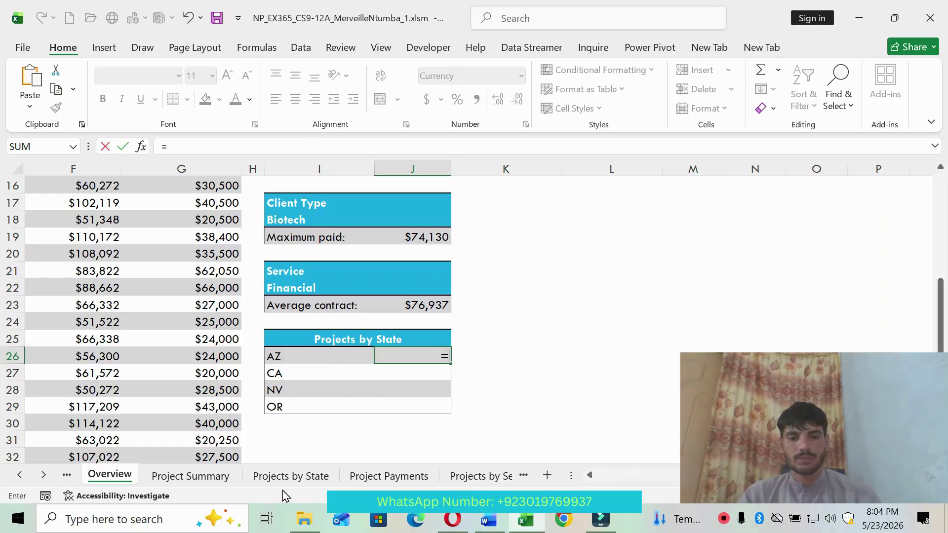
{"action": "left_click", "coordinate": [288, 477]}
{"action": "left_click", "coordinate": [489, 519]}
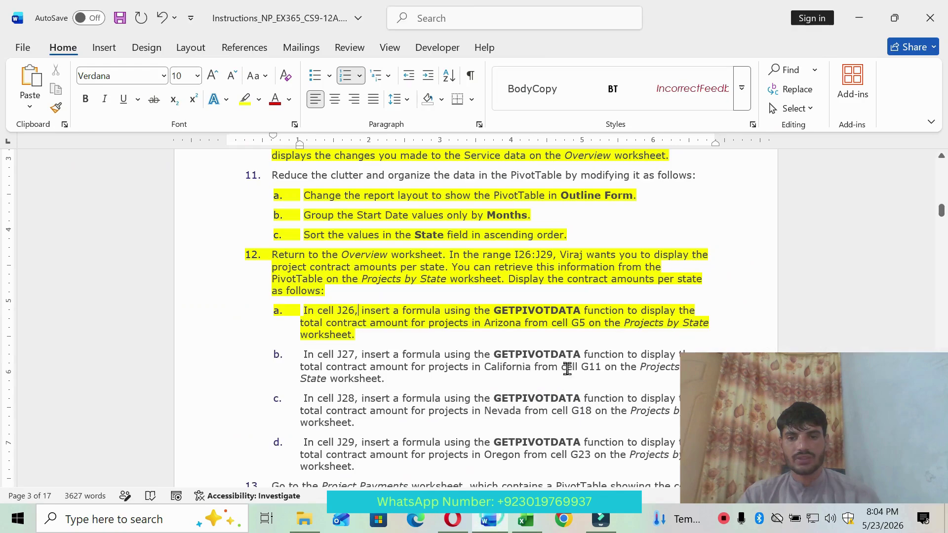
{"action": "key", "text": "alt+Tab"}
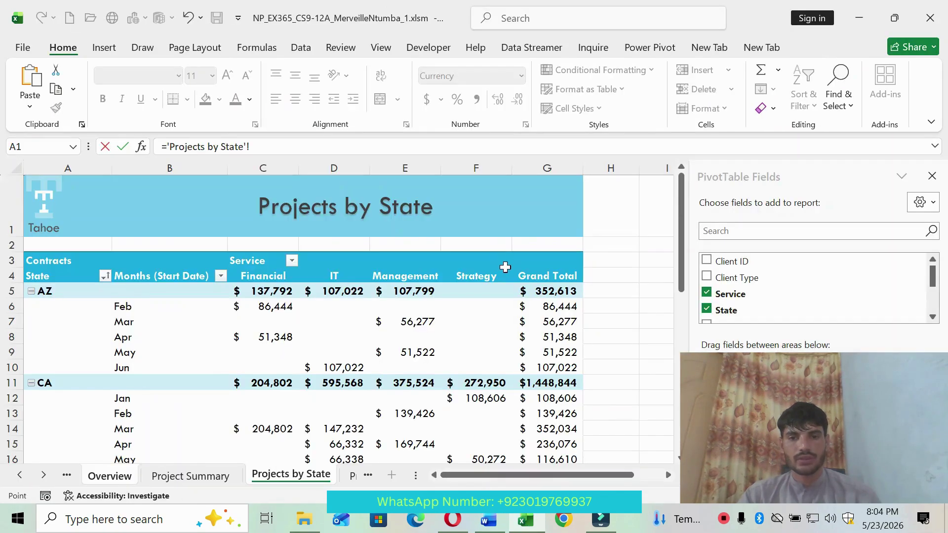
{"action": "left_click", "coordinate": [557, 292]}
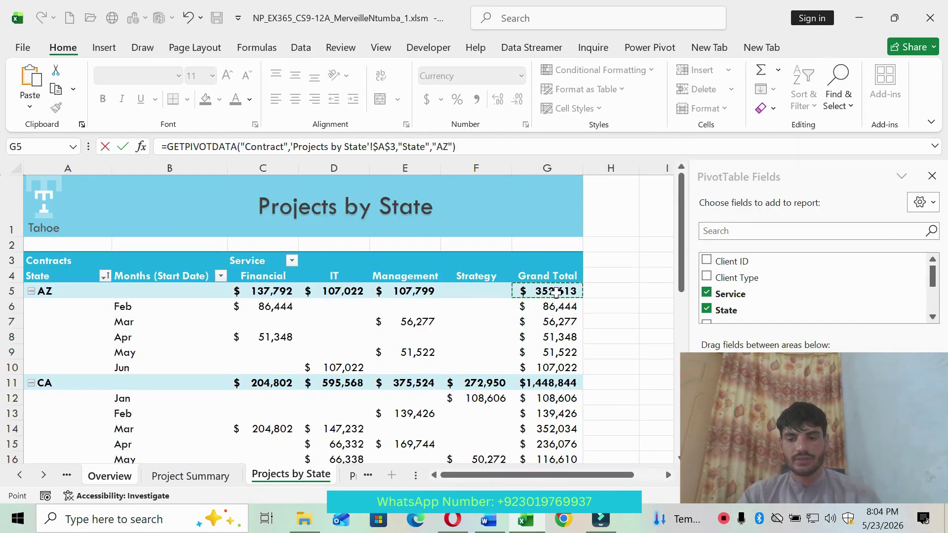
{"action": "key", "text": "Return"}
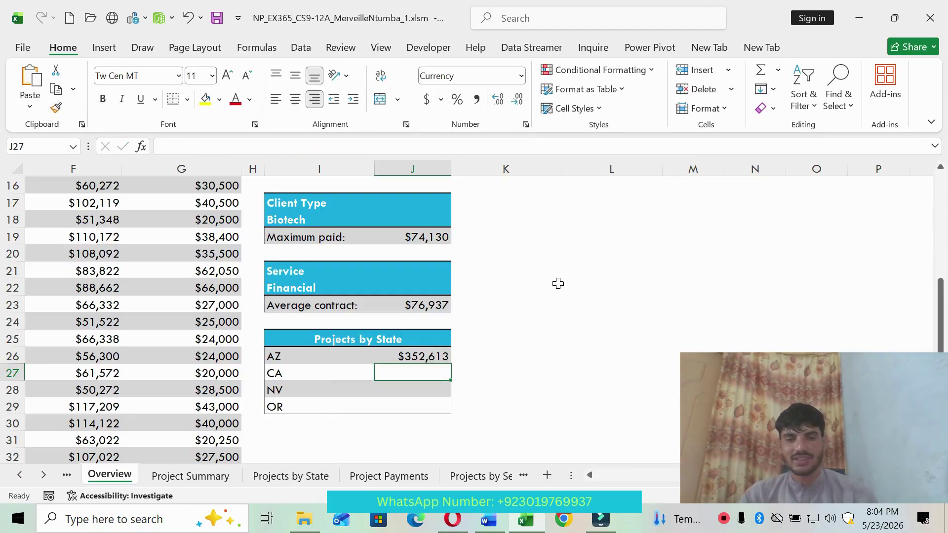
Switch to the Word instructions and highlight step 12b, about the California contract total, in yellow
{"action": "left_click", "coordinate": [524, 517]}
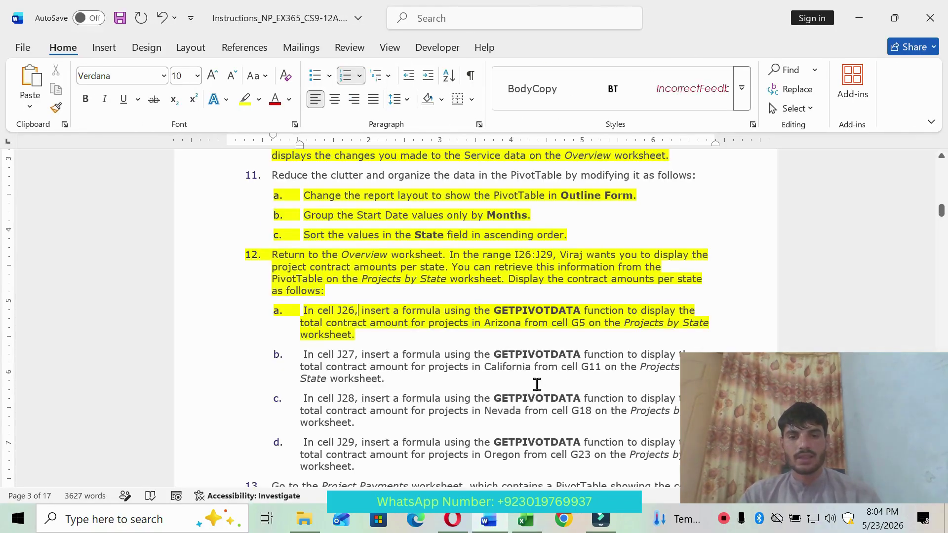
{"action": "left_click_drag", "start_coordinate": [309, 354], "coordinate": [400, 377]}
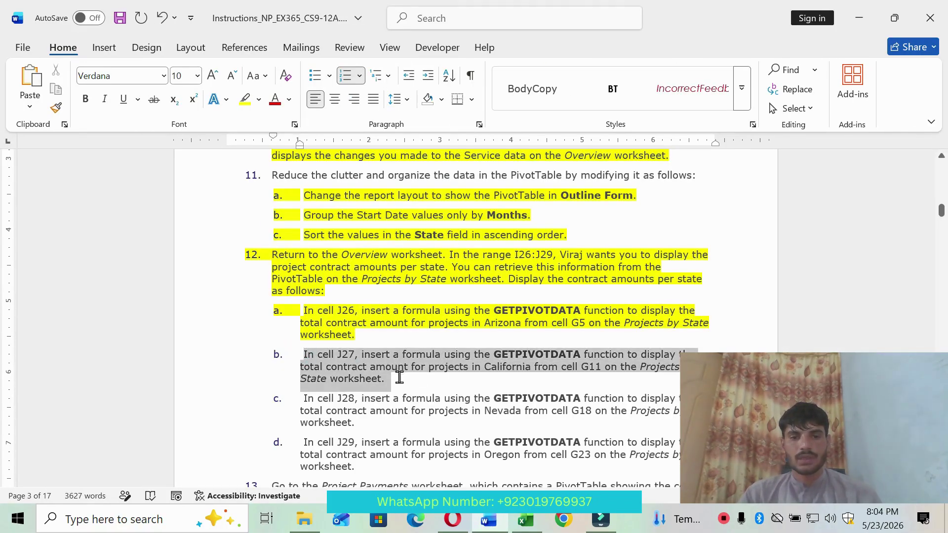
{"action": "left_click", "coordinate": [461, 351]}
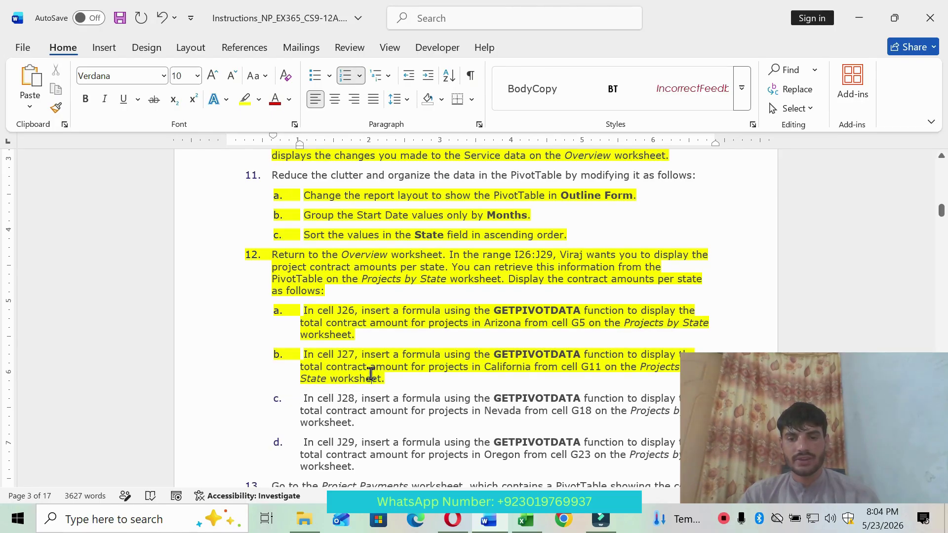
Return to Excel and enter a GETPIVOTDATA formula in Overview cell J27 for the California total in Projects by State cell G11
{"action": "left_click", "coordinate": [525, 519]}
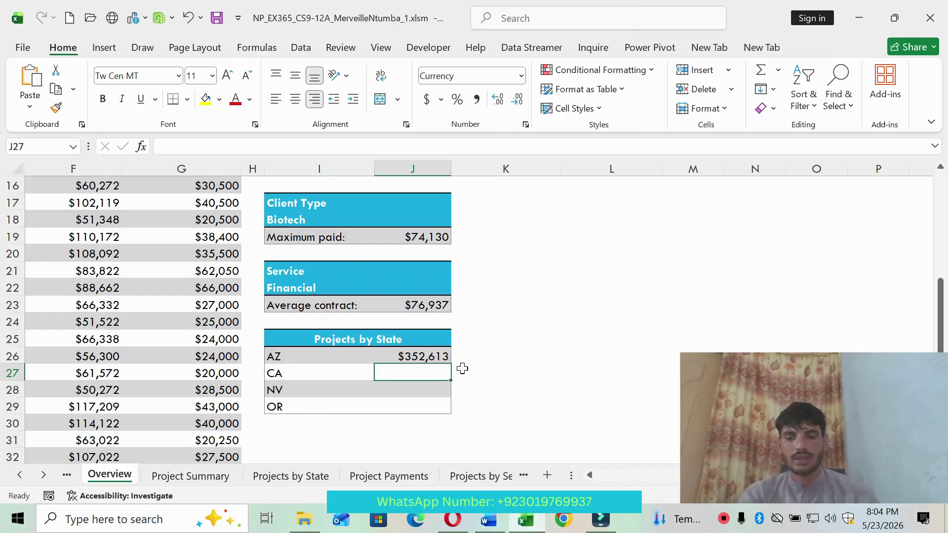
{"action": "type", "text": "="}
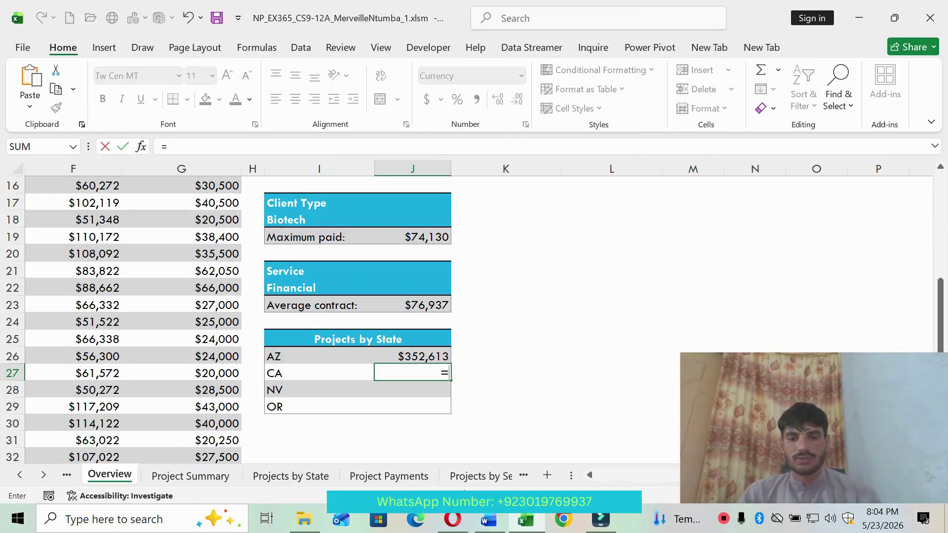
{"action": "left_click", "coordinate": [488, 520]}
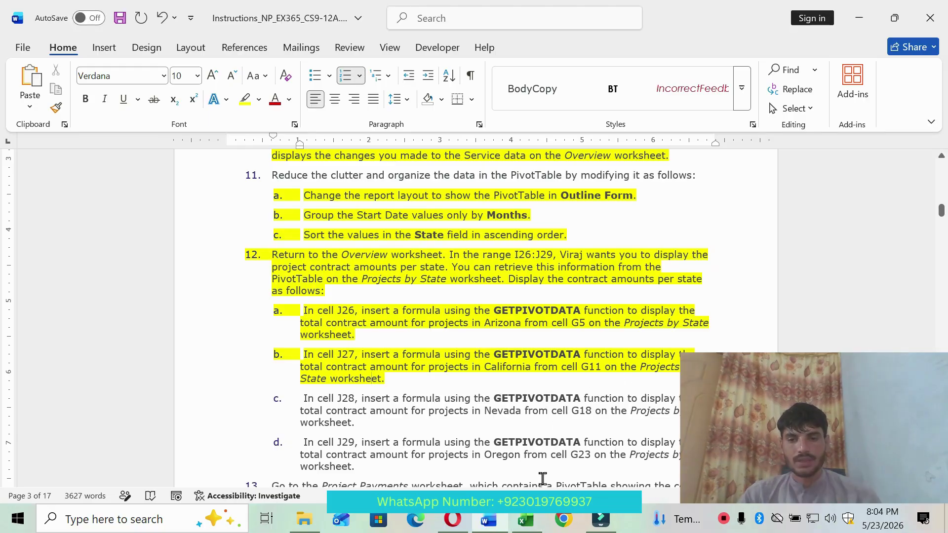
{"action": "left_click", "coordinate": [526, 519]}
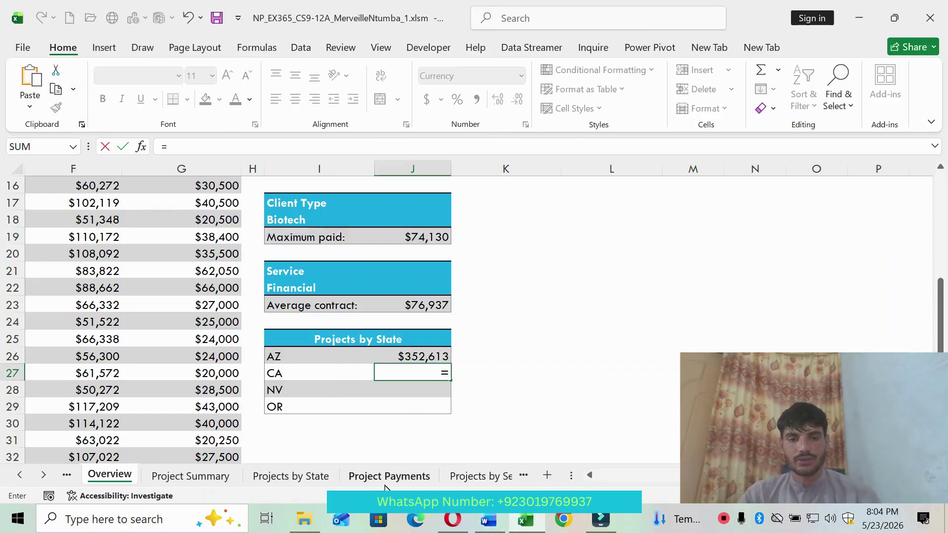
{"action": "left_click", "coordinate": [321, 476]}
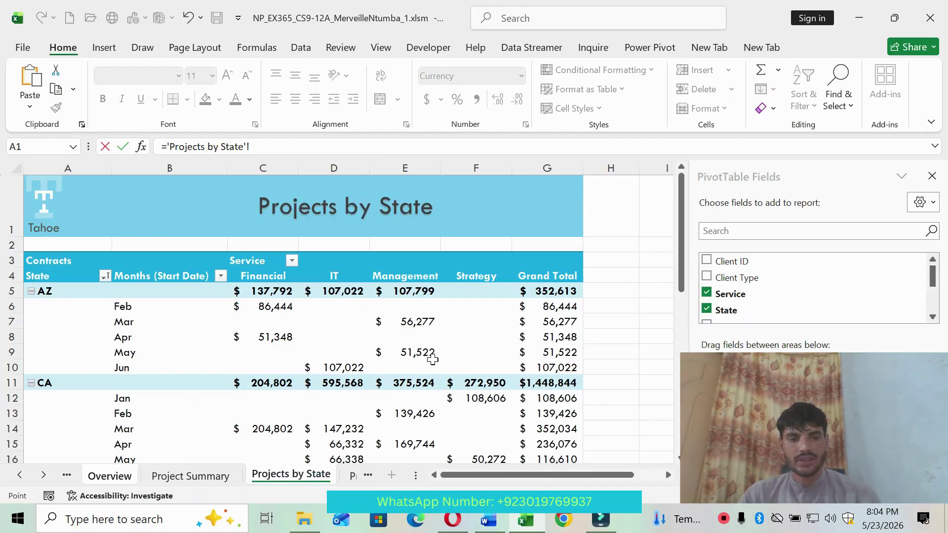
{"action": "left_click", "coordinate": [543, 375]}
{"action": "key", "text": "Return"}
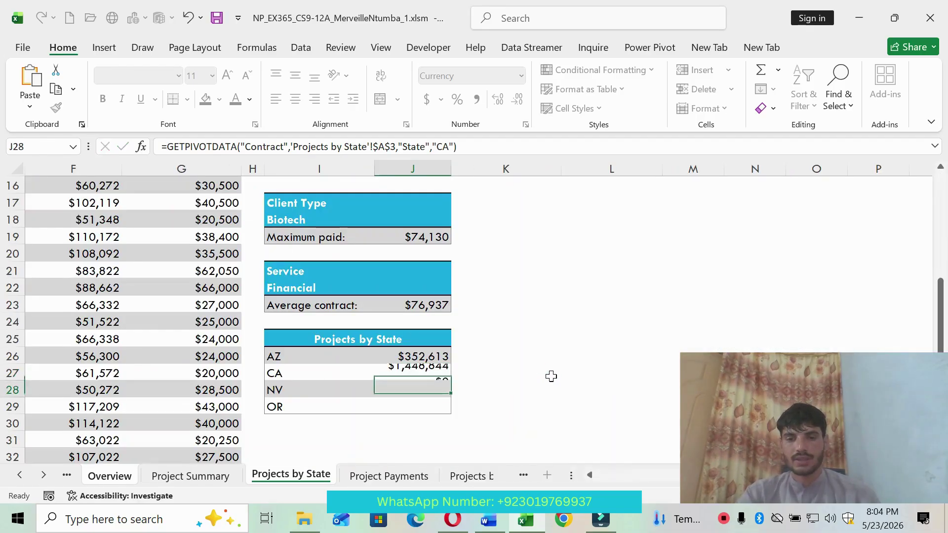
Enter a GETPIVOTDATA formula in Overview cell J28 for the Nevada total in Projects by State cell G18, checking the cell in Word
{"action": "type", "text": "="}
{"action": "scroll", "coordinate": [551, 369], "scroll_direction": "up", "scroll_amount": 1}
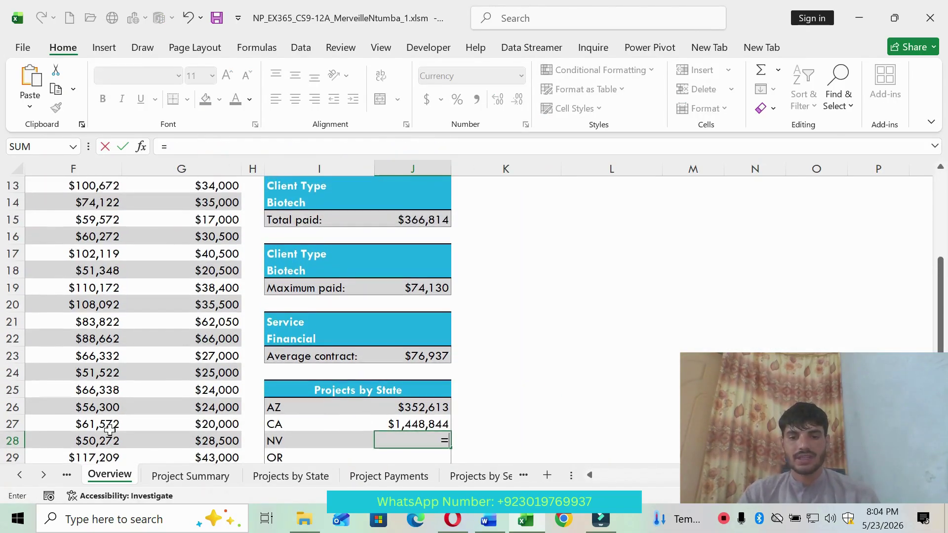
{"action": "left_click", "coordinate": [291, 476]}
{"action": "left_click", "coordinate": [488, 519]}
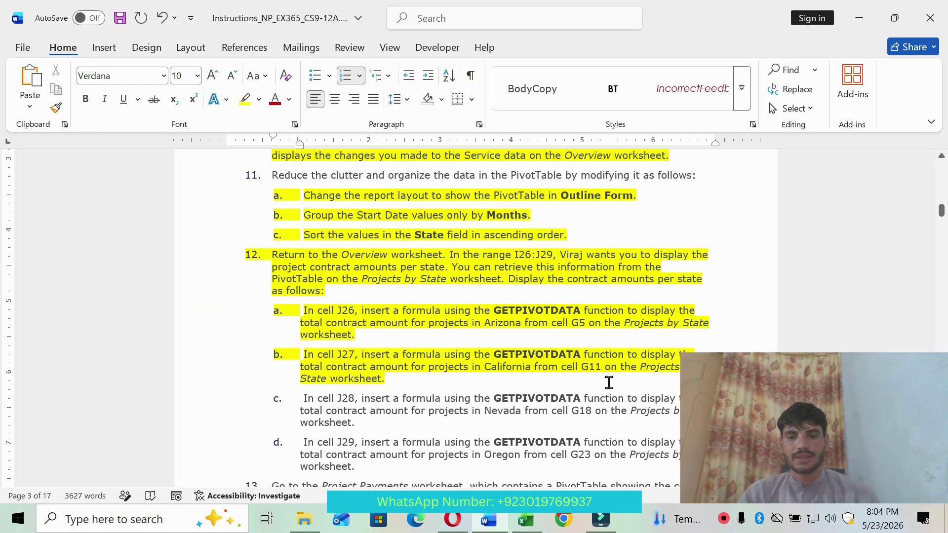
{"action": "scroll", "coordinate": [609, 383], "scroll_direction": "down", "scroll_amount": 3}
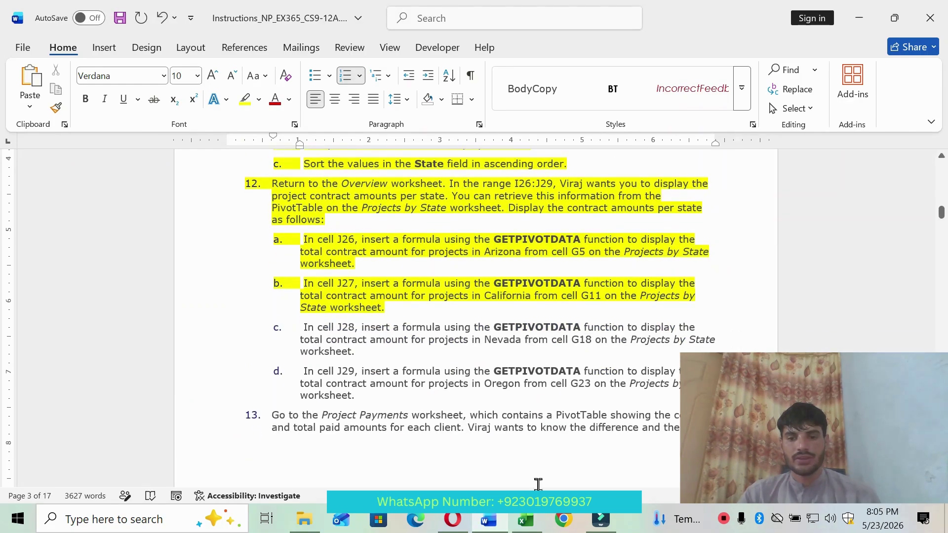
{"action": "left_click", "coordinate": [525, 519]}
{"action": "scroll", "coordinate": [242, 423], "scroll_direction": "down", "scroll_amount": 2}
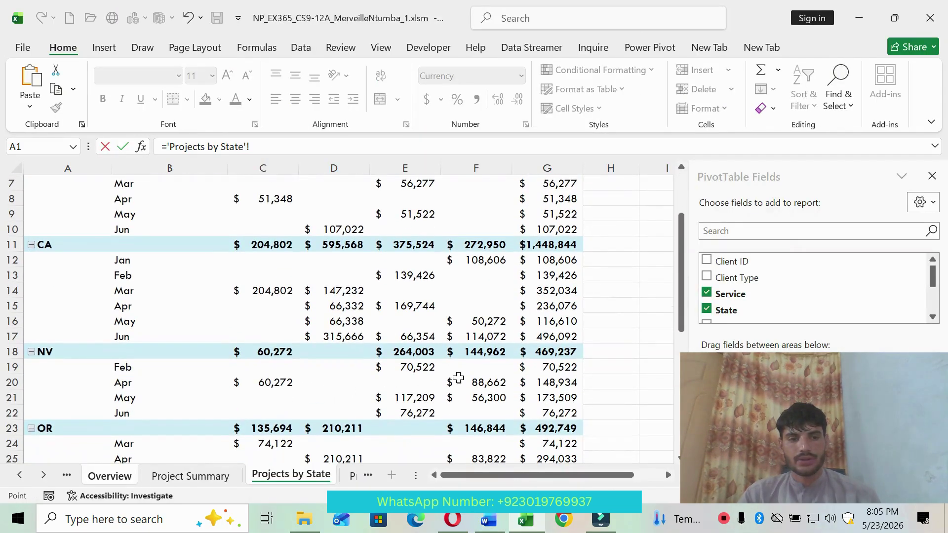
{"action": "left_click", "coordinate": [548, 351]}
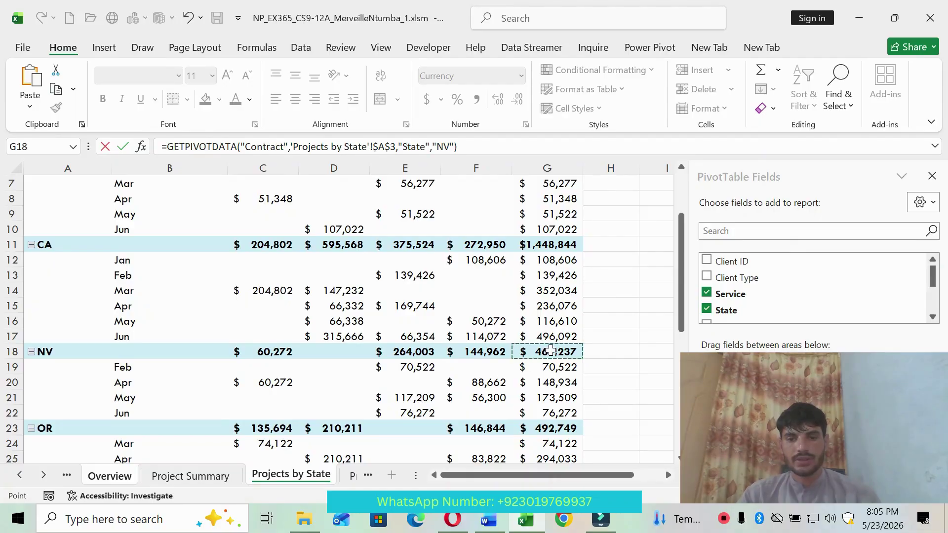
{"action": "key", "text": "Return"}
Enter a GETPIVOTDATA formula in Overview cell J29 that retrieves the Oregon contract total from Projects by State cell G23
{"action": "type", "text": "="}
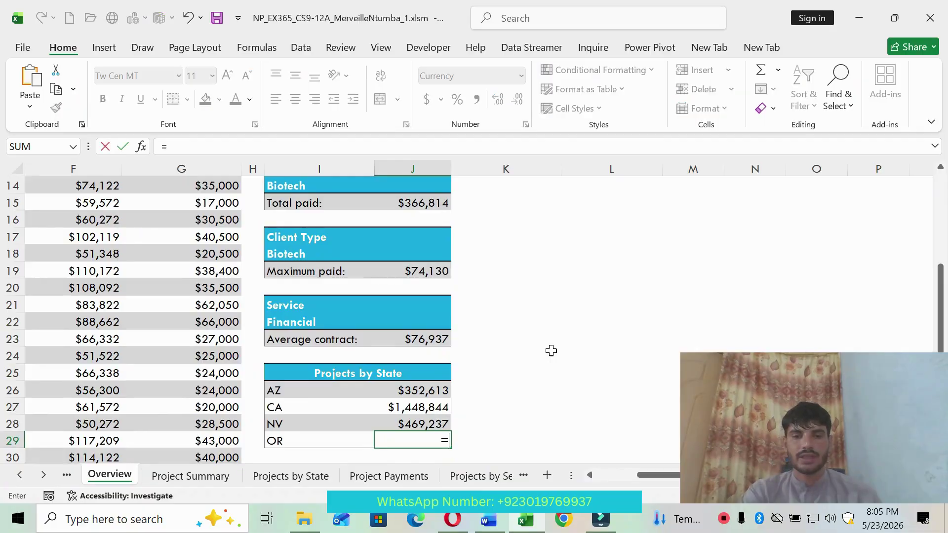
{"action": "left_click", "coordinate": [285, 477]}
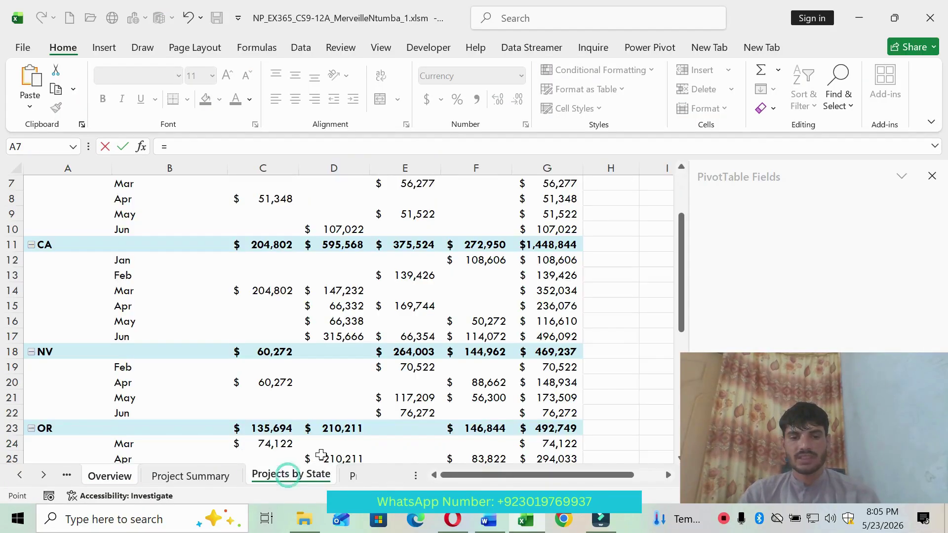
{"action": "scroll", "coordinate": [431, 408], "scroll_direction": "down", "scroll_amount": 1}
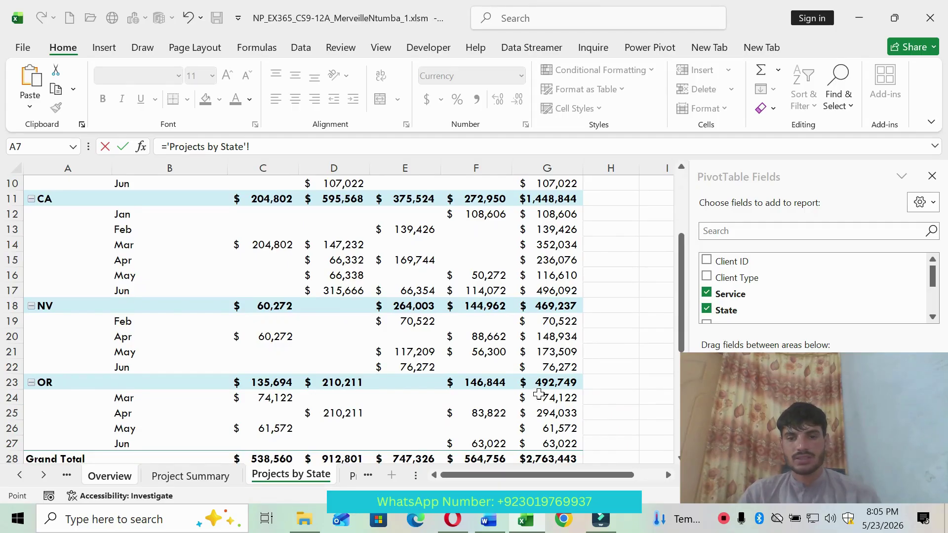
{"action": "left_click", "coordinate": [553, 382]}
{"action": "key", "text": "Return"}
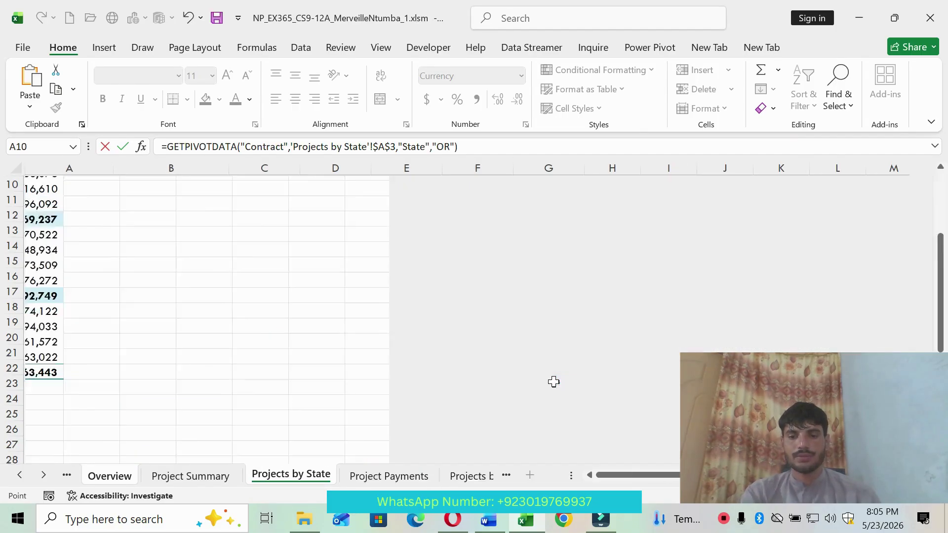
Switch to the Word instructions and highlight steps 12c and 12d, about the Nevada and Oregon totals, in yellow
{"action": "left_click", "coordinate": [488, 520]}
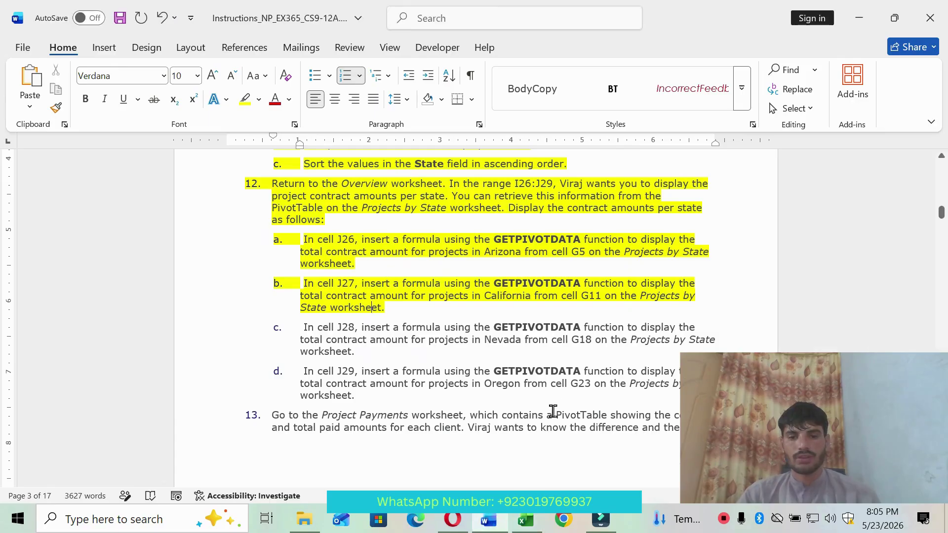
{"action": "left_click_drag", "start_coordinate": [293, 327], "coordinate": [440, 347]}
{"action": "left_click", "coordinate": [442, 324]}
{"action": "left_click", "coordinate": [302, 371]}
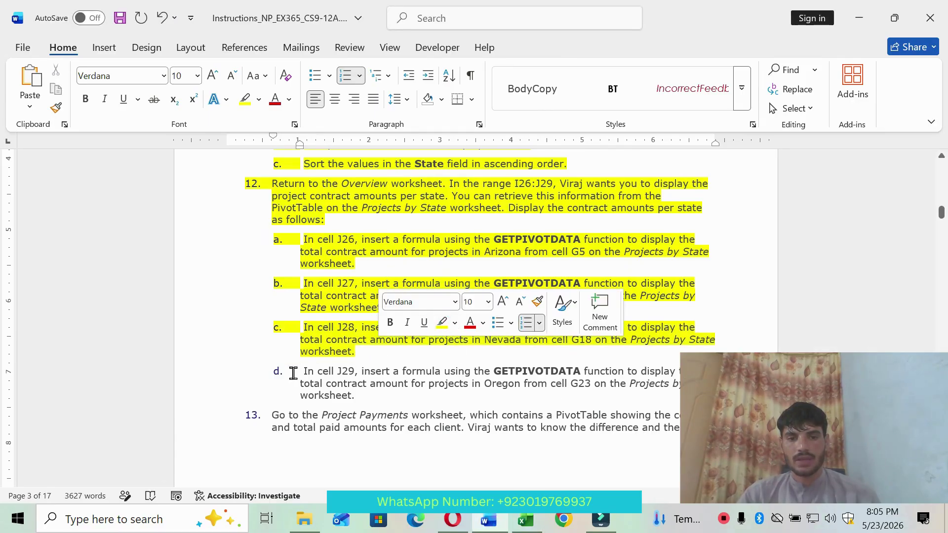
{"action": "left_click_drag", "start_coordinate": [293, 374], "coordinate": [361, 395]}
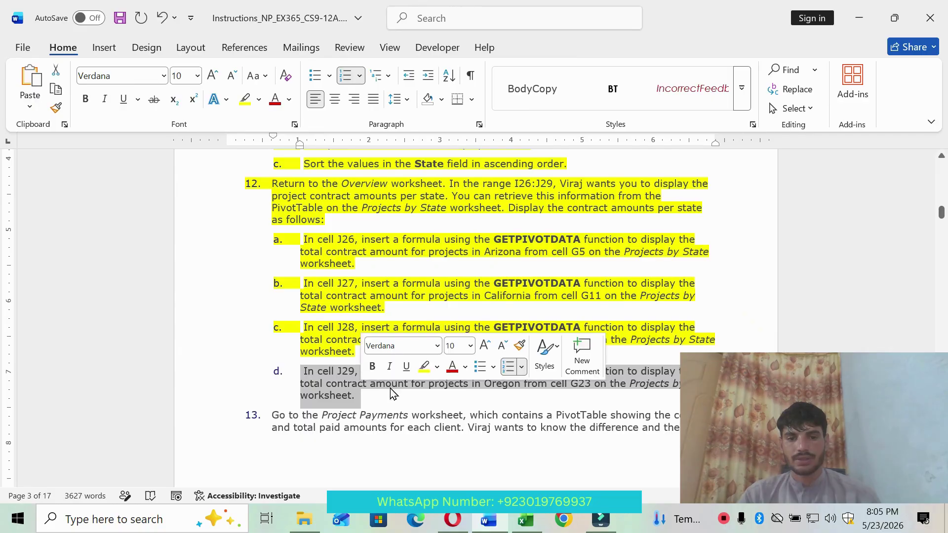
{"action": "left_click", "coordinate": [425, 374]}
{"action": "scroll", "coordinate": [355, 396], "scroll_direction": "down", "scroll_amount": 5}
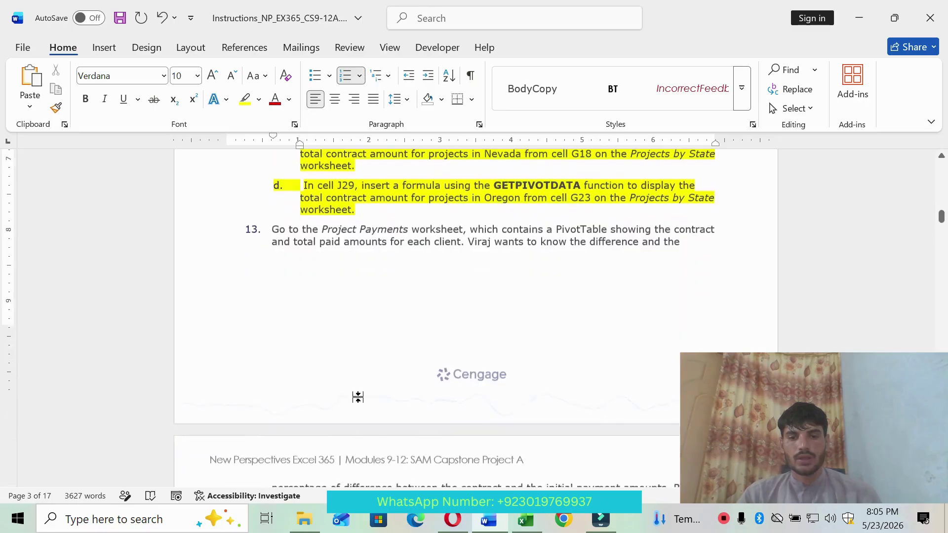
{"action": "scroll", "coordinate": [357, 397], "scroll_direction": "down", "scroll_amount": 8}
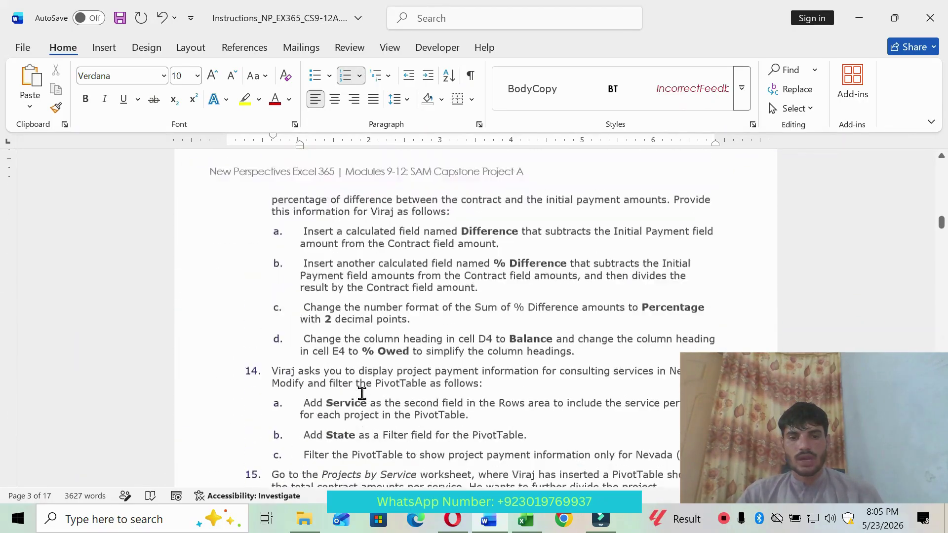
Look back over the highlighted instruction steps and read through the remaining ones from step 13 to step 31
{"action": "scroll", "coordinate": [362, 394], "scroll_direction": "up", "scroll_amount": 20}
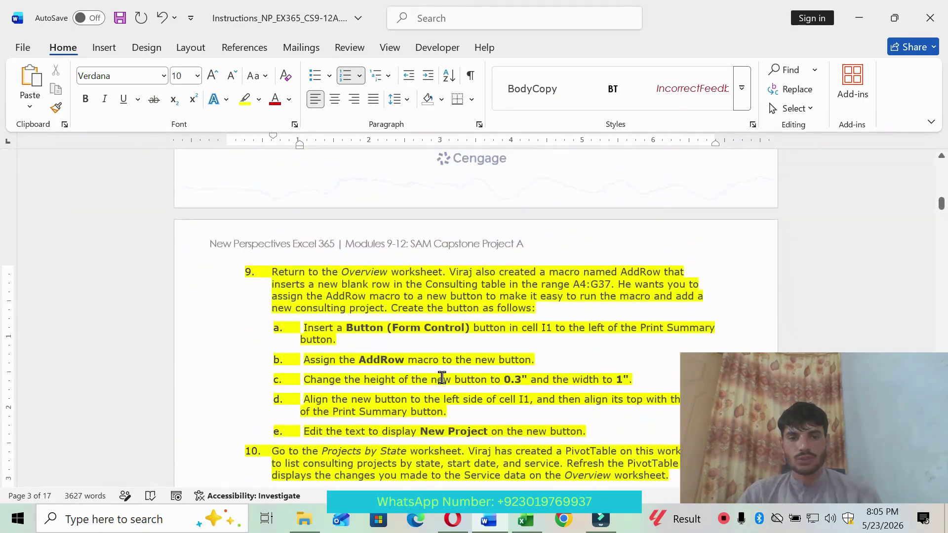
{"action": "scroll", "coordinate": [442, 378], "scroll_direction": "down", "scroll_amount": 14}
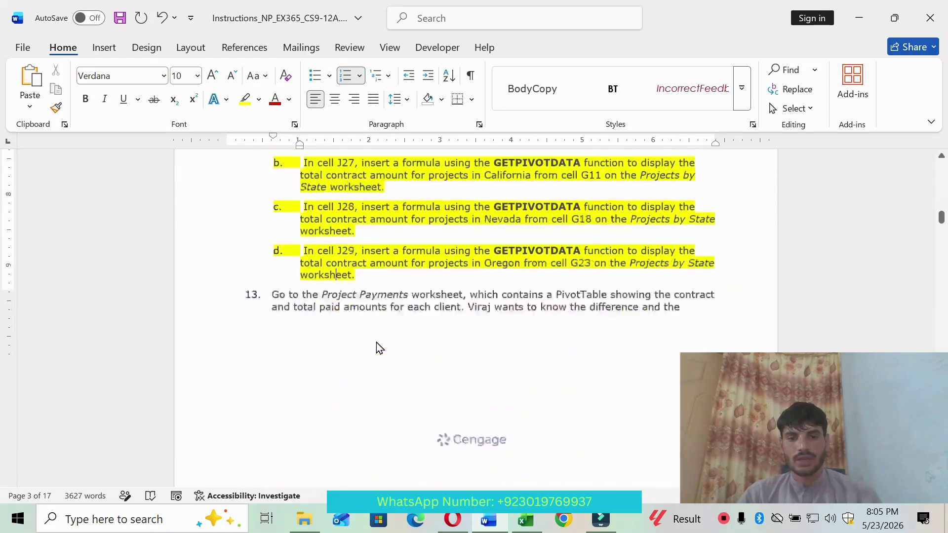
{"action": "scroll", "coordinate": [379, 348], "scroll_direction": "down", "scroll_amount": 15}
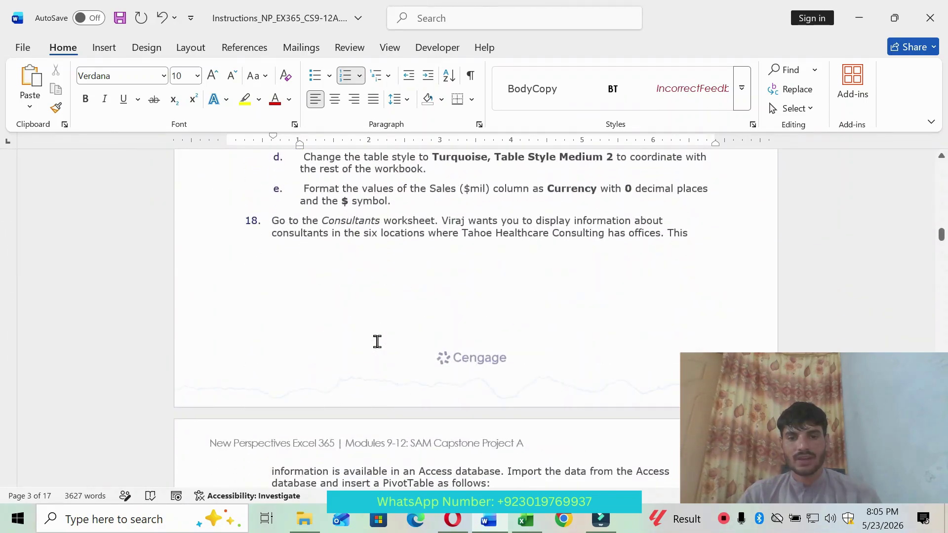
{"action": "scroll", "coordinate": [378, 342], "scroll_direction": "down", "scroll_amount": 15}
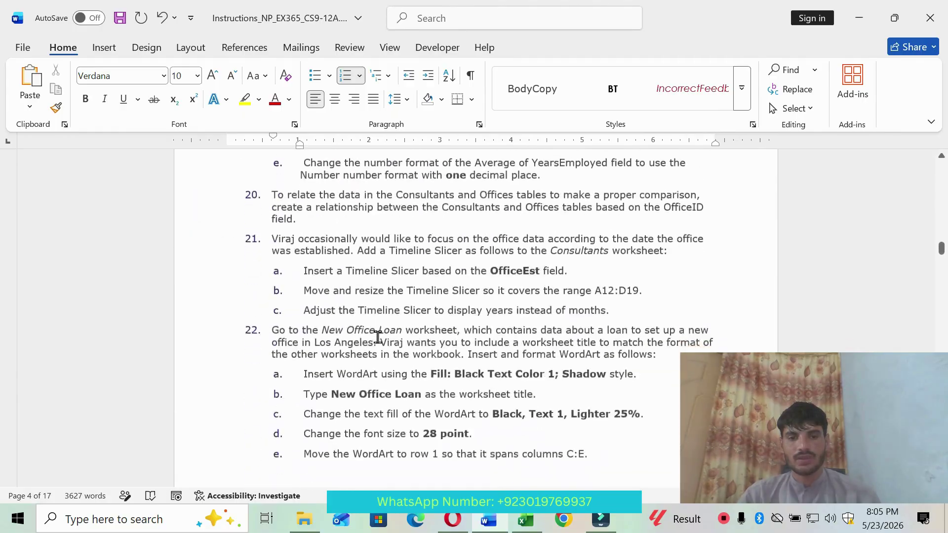
{"action": "scroll", "coordinate": [378, 337], "scroll_direction": "down", "scroll_amount": 20}
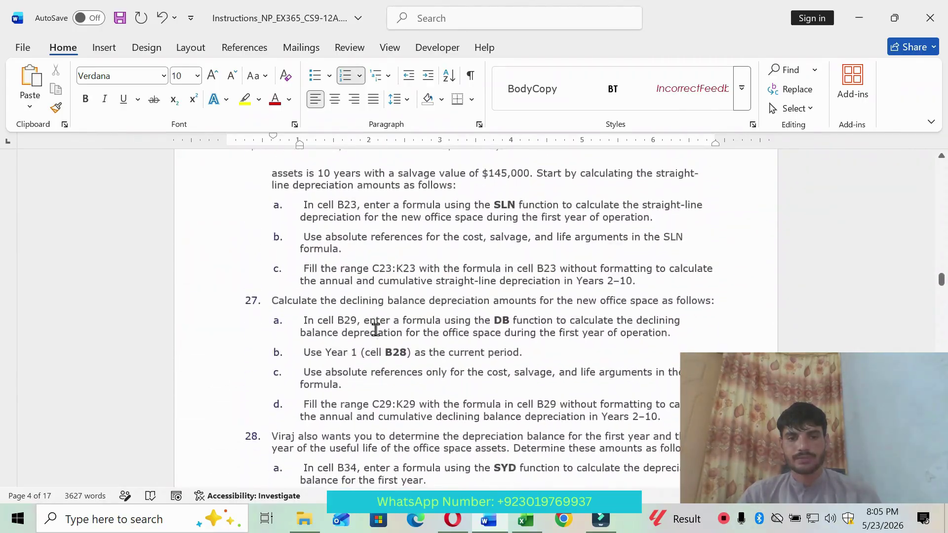
{"action": "scroll", "coordinate": [375, 329], "scroll_direction": "down", "scroll_amount": 15}
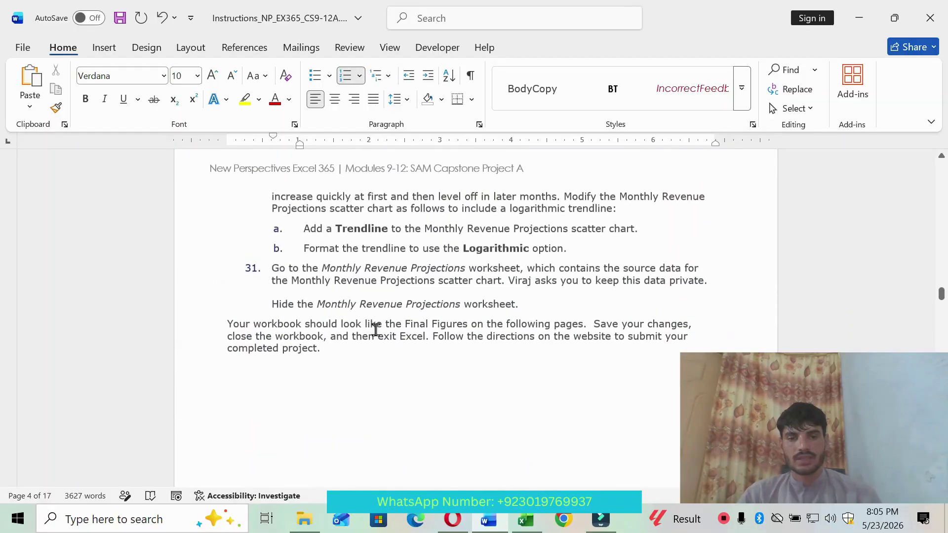
{"action": "scroll", "coordinate": [375, 329], "scroll_direction": "up", "scroll_amount": 10}
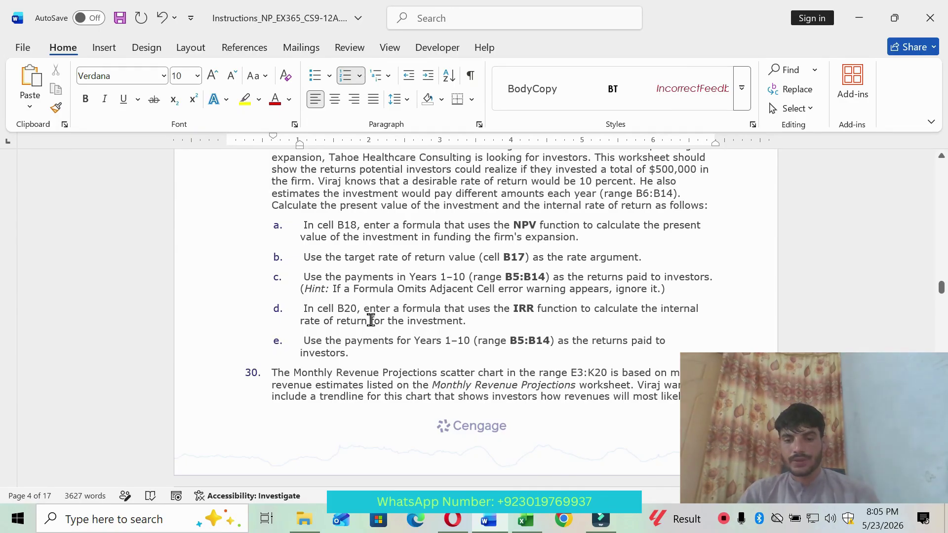
Switch to MindTap in the Opera browser, close the assignment overview, and check the SAM Capstone Project A score in the course list
{"action": "left_click", "coordinate": [450, 520]}
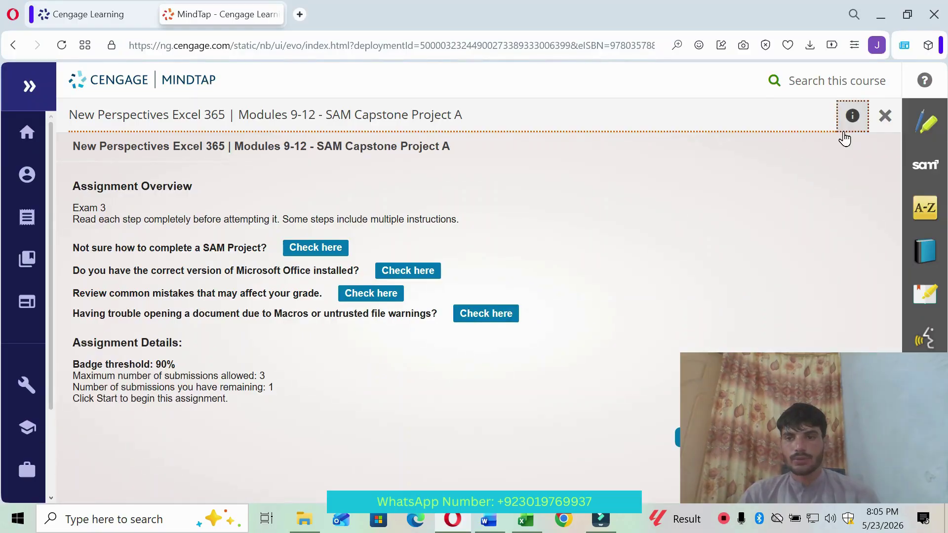
{"action": "left_click", "coordinate": [877, 128]}
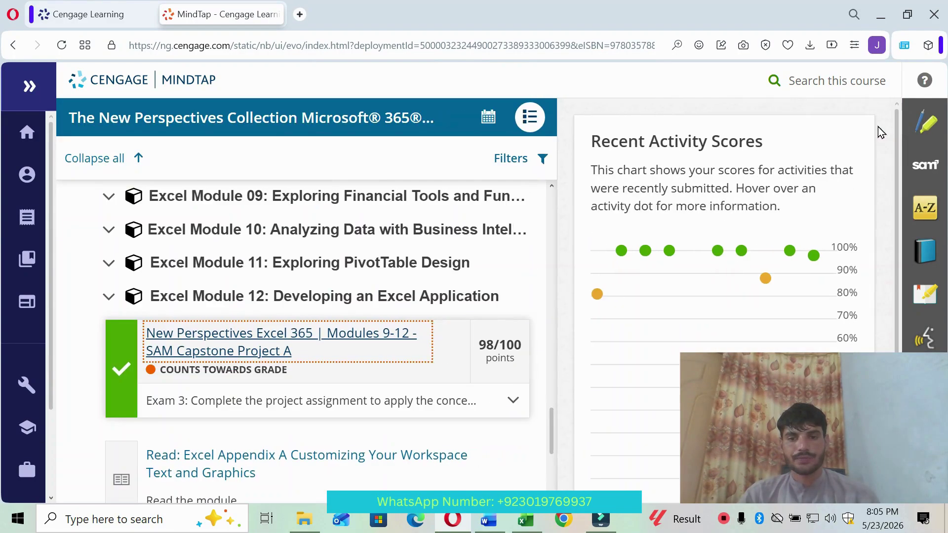
{"action": "mouse_move", "coordinate": [492, 354]}
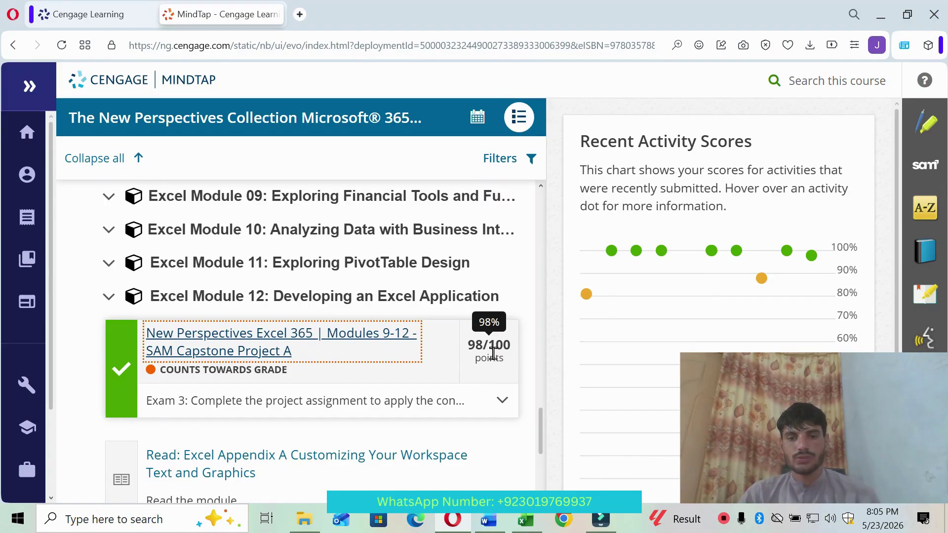